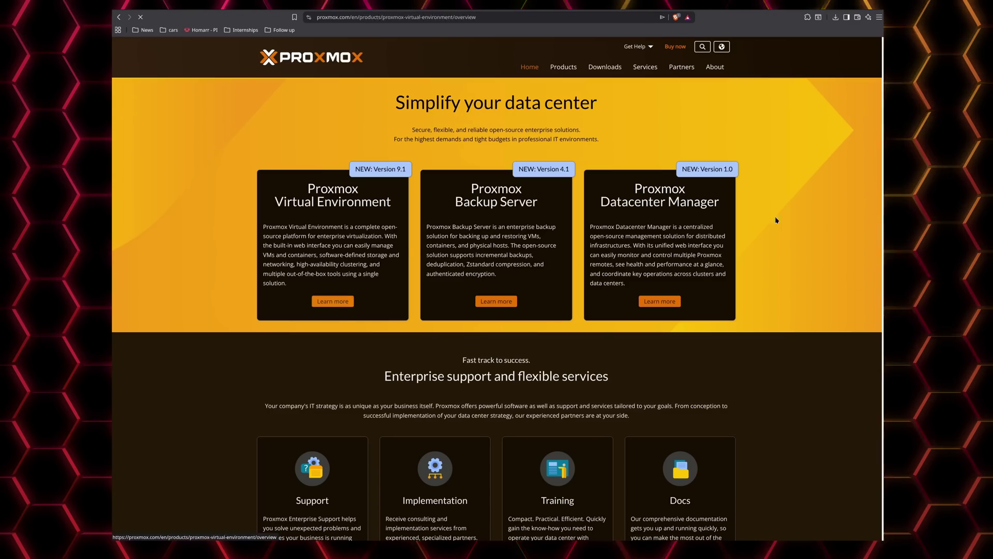
Scroll the Proxmox VE features page and open the Proxmox VE 9.1 datasheet from Downloads
{"action": "scroll", "coordinate": [879, 141], "scroll_direction": "down", "scroll_amount": 3}
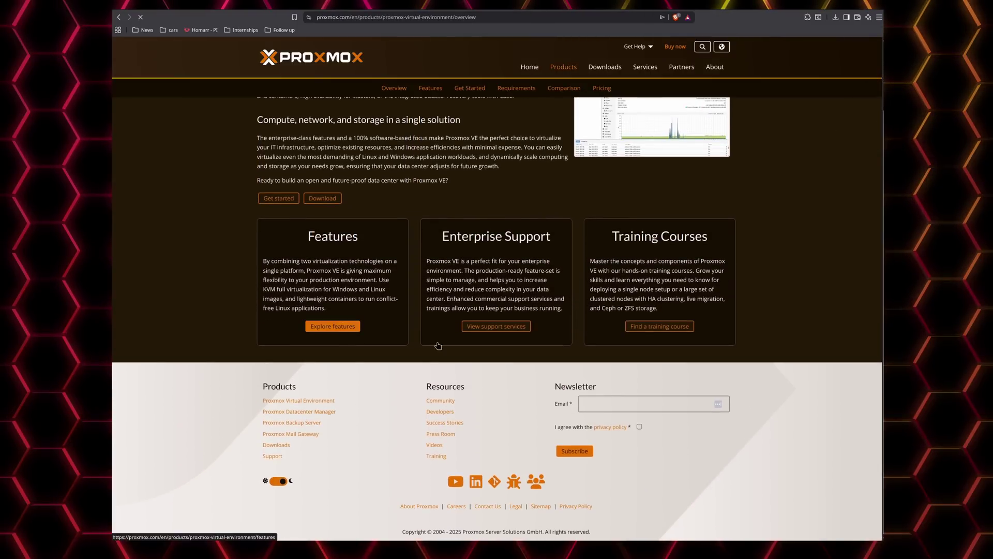
{"action": "scroll", "coordinate": [497, 310], "scroll_direction": "down", "scroll_amount": 6}
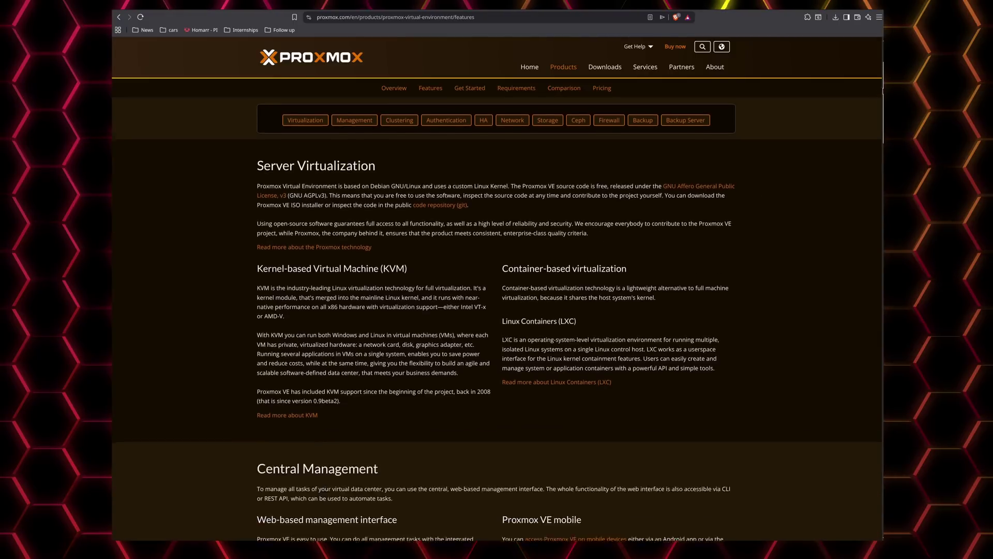
{"action": "scroll", "coordinate": [496, 311], "scroll_direction": "down", "scroll_amount": 7}
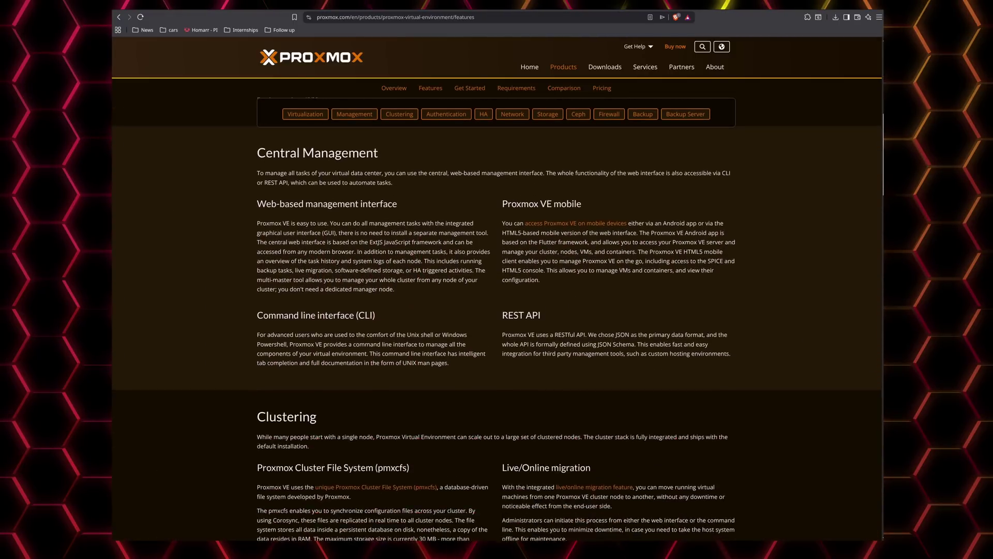
{"action": "scroll", "coordinate": [496, 310], "scroll_direction": "down", "scroll_amount": 6}
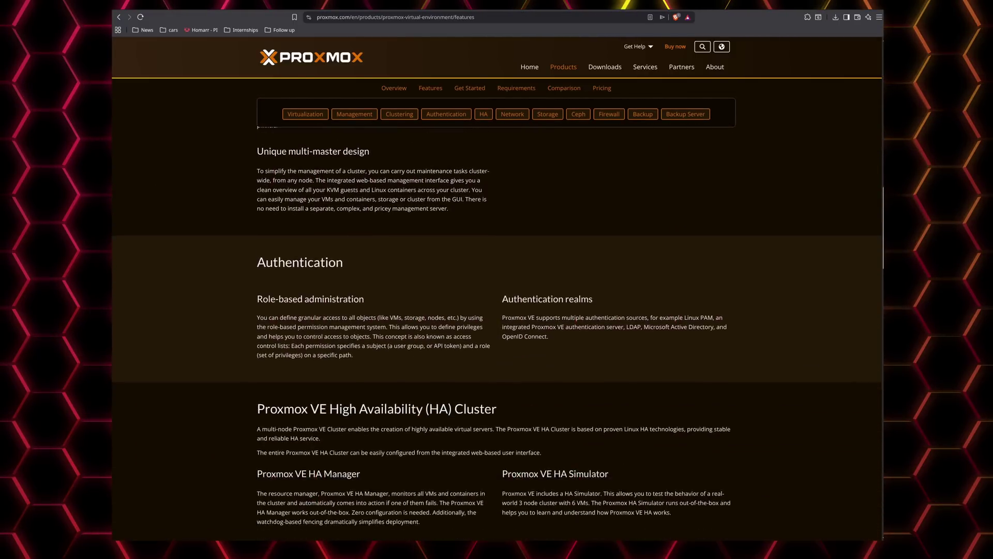
{"action": "scroll", "coordinate": [497, 310], "scroll_direction": "down", "scroll_amount": 10}
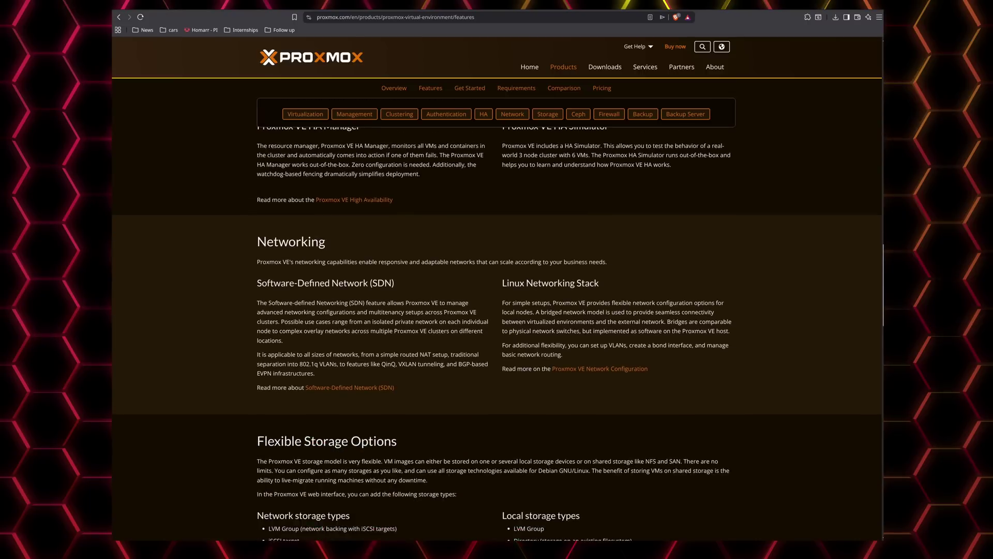
{"action": "scroll", "coordinate": [497, 310], "scroll_direction": "down", "scroll_amount": 11}
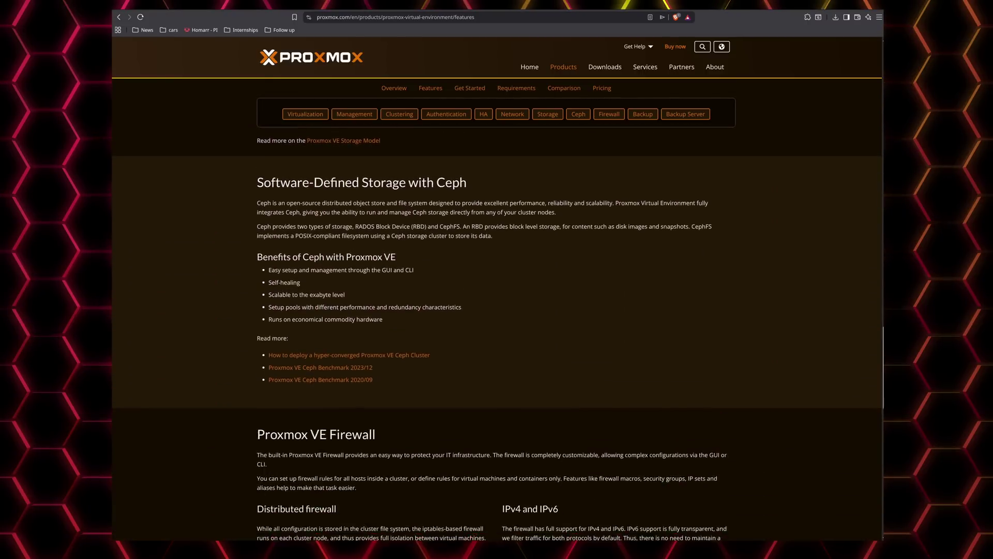
{"action": "scroll", "coordinate": [497, 310], "scroll_direction": "down", "scroll_amount": 6}
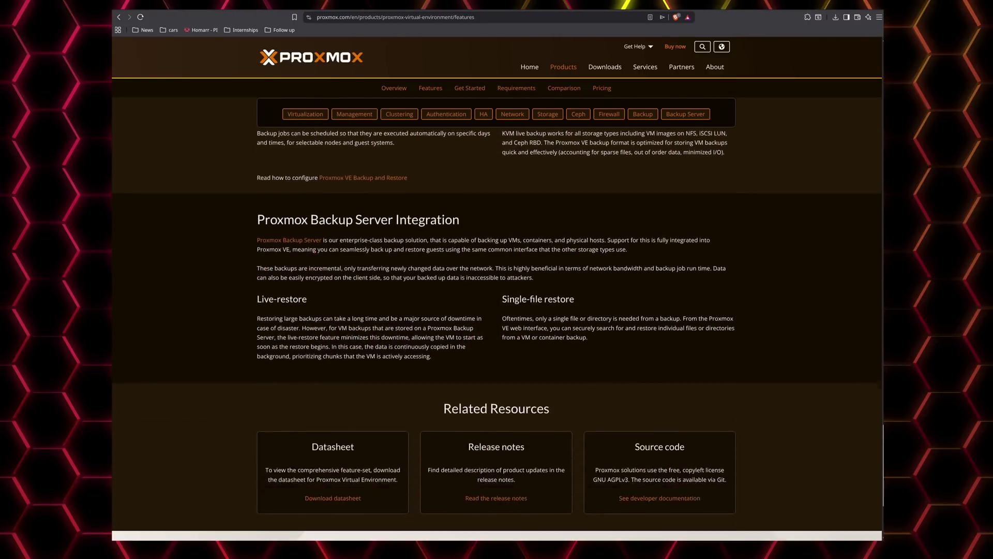
{"action": "left_click", "coordinate": [330, 332]}
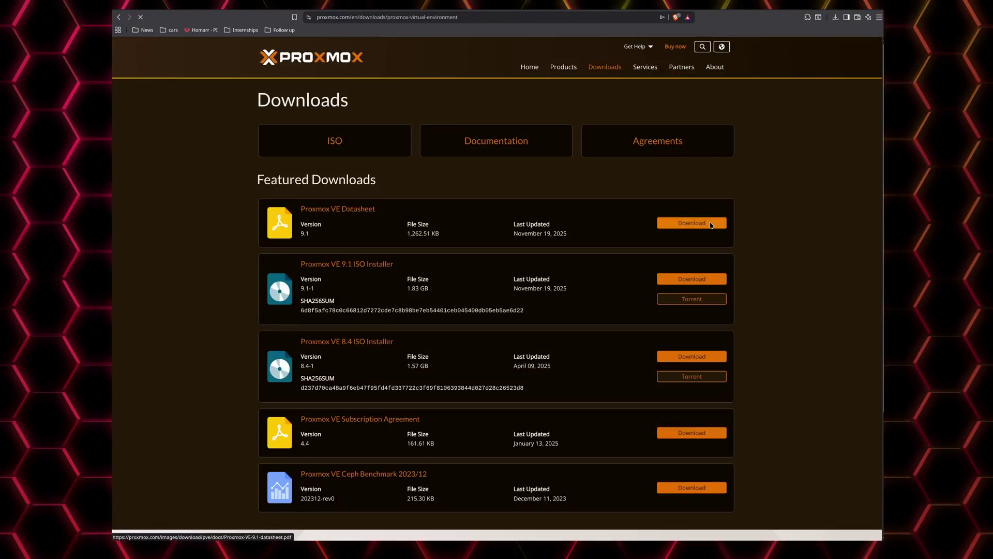
{"action": "left_click", "coordinate": [710, 224]}
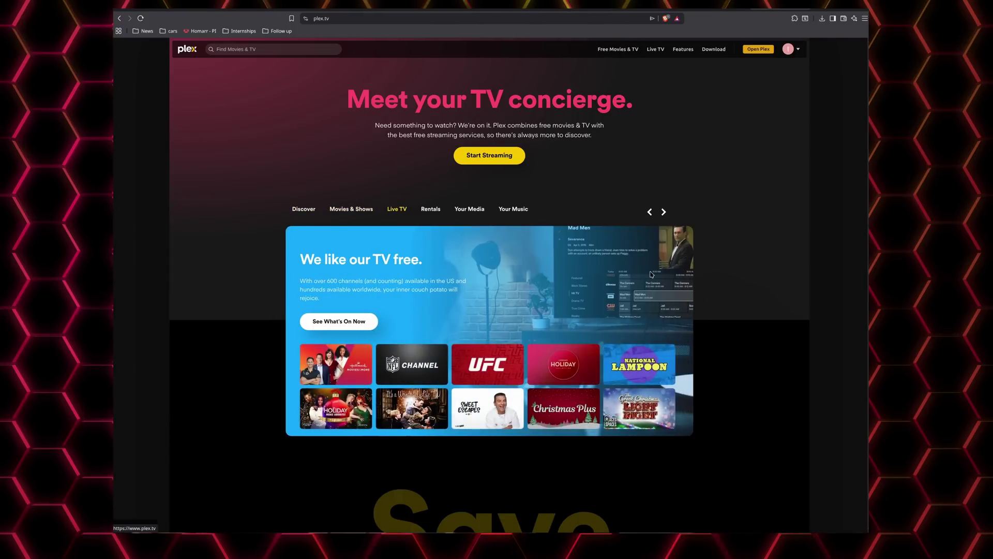
Expand five plex.tv FAQ answers, from 'What is Plex?' to personalizing the Plex experience
{"action": "scroll", "coordinate": [652, 275], "scroll_direction": "down", "scroll_amount": 7}
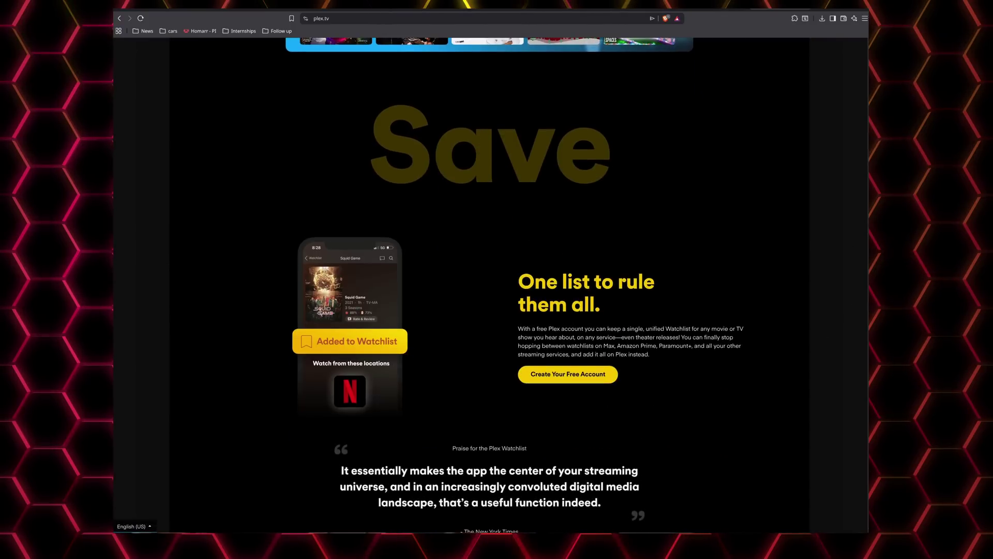
{"action": "scroll", "coordinate": [868, 164], "scroll_direction": "down", "scroll_amount": 8}
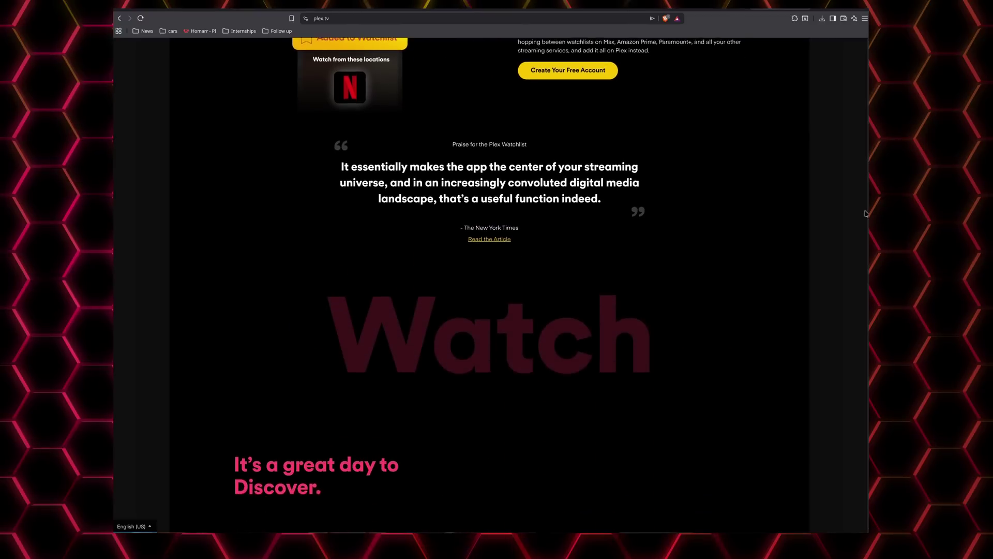
{"action": "scroll", "coordinate": [863, 230], "scroll_direction": "down", "scroll_amount": 8}
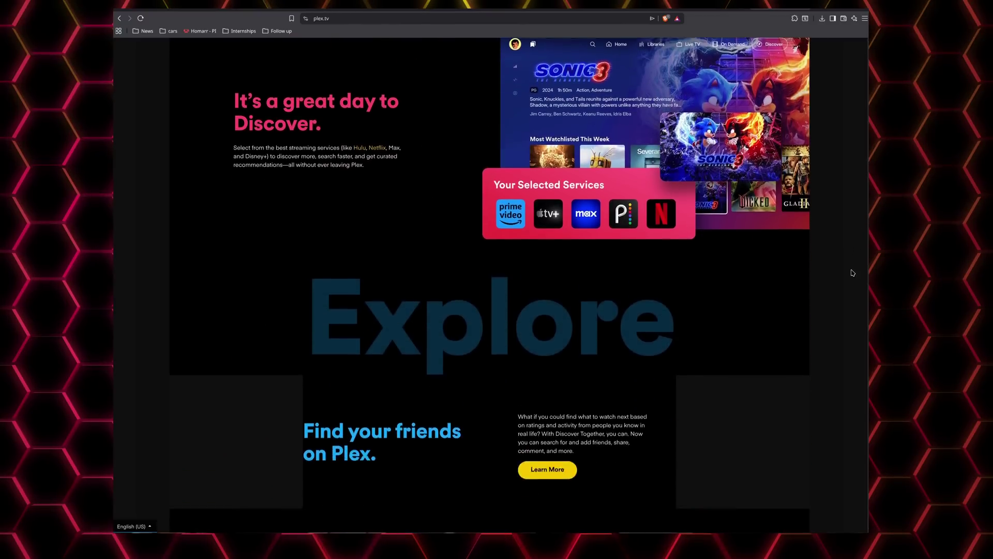
{"action": "scroll", "coordinate": [853, 292], "scroll_direction": "down", "scroll_amount": 12}
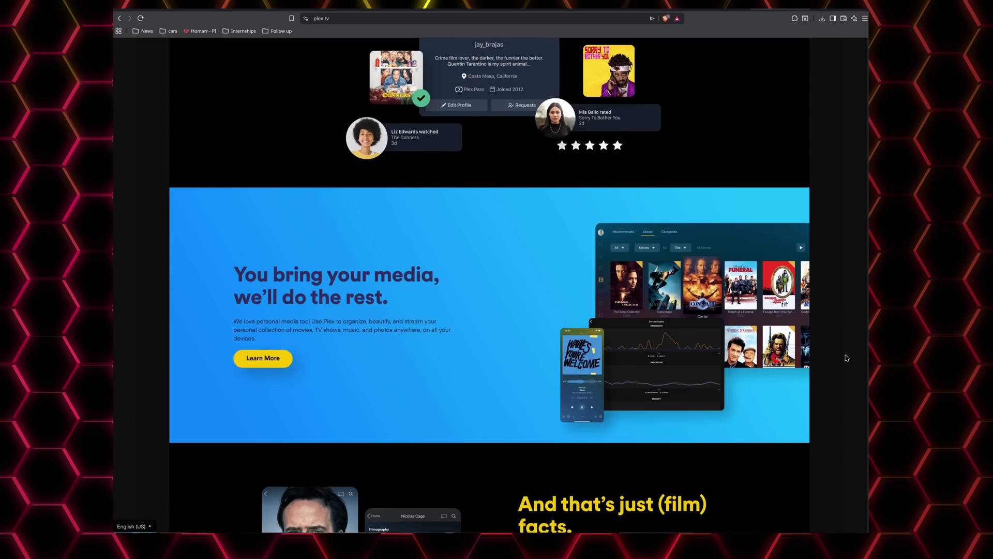
{"action": "scroll", "coordinate": [845, 381], "scroll_direction": "down", "scroll_amount": 12}
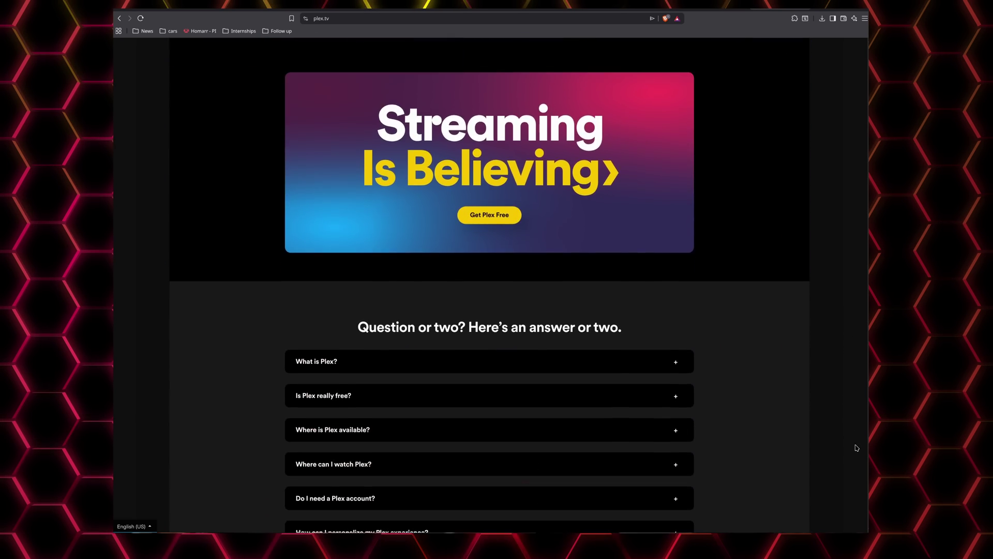
{"action": "scroll", "coordinate": [861, 469], "scroll_direction": "down", "scroll_amount": 2}
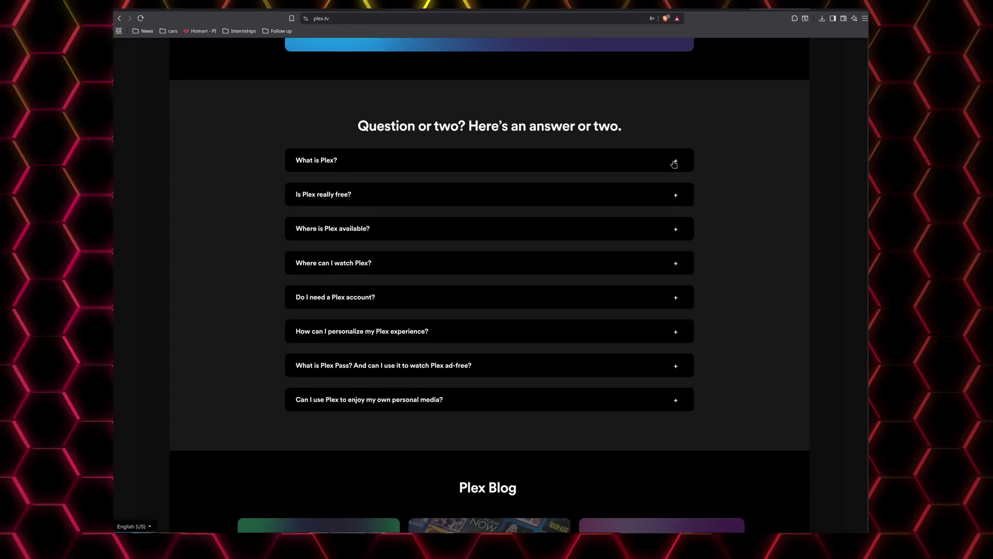
{"action": "left_click", "coordinate": [674, 163]}
{"action": "scroll", "coordinate": [657, 214], "scroll_direction": "down", "scroll_amount": 1}
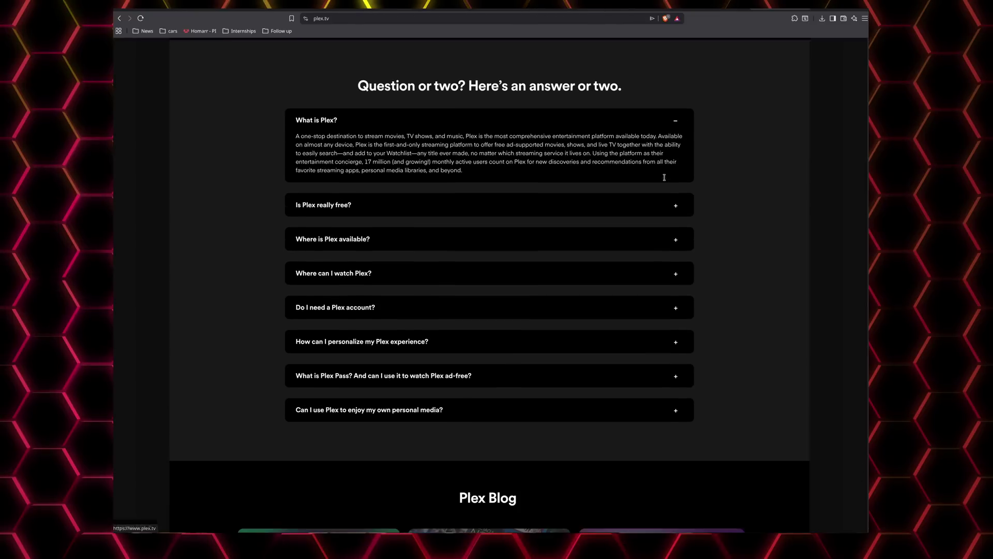
{"action": "left_click", "coordinate": [673, 206]}
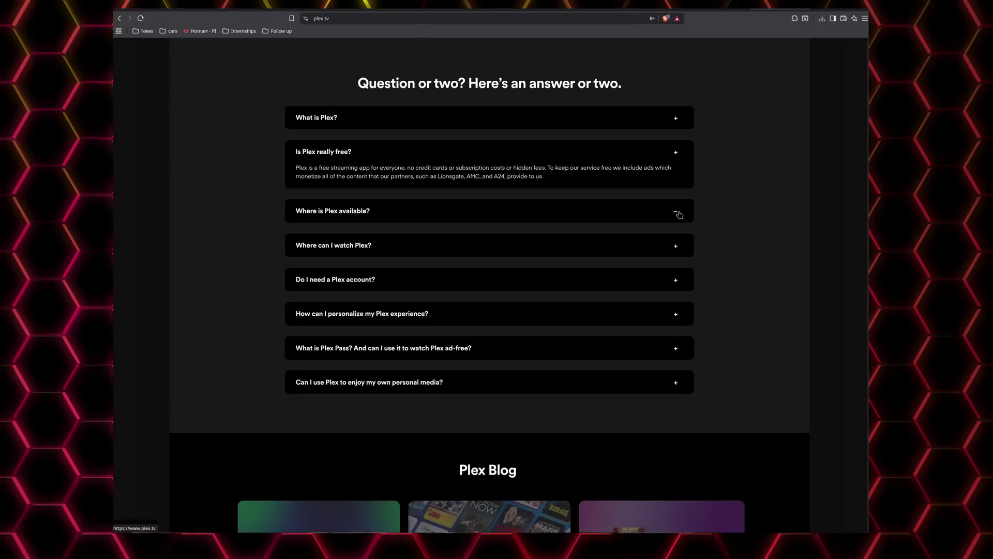
{"action": "left_click", "coordinate": [677, 247]}
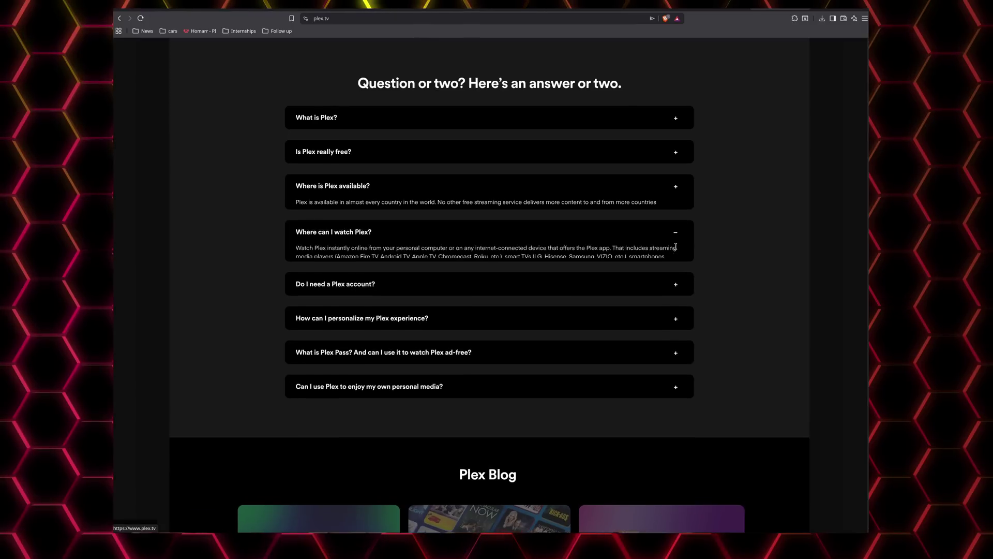
{"action": "left_click", "coordinate": [678, 292]}
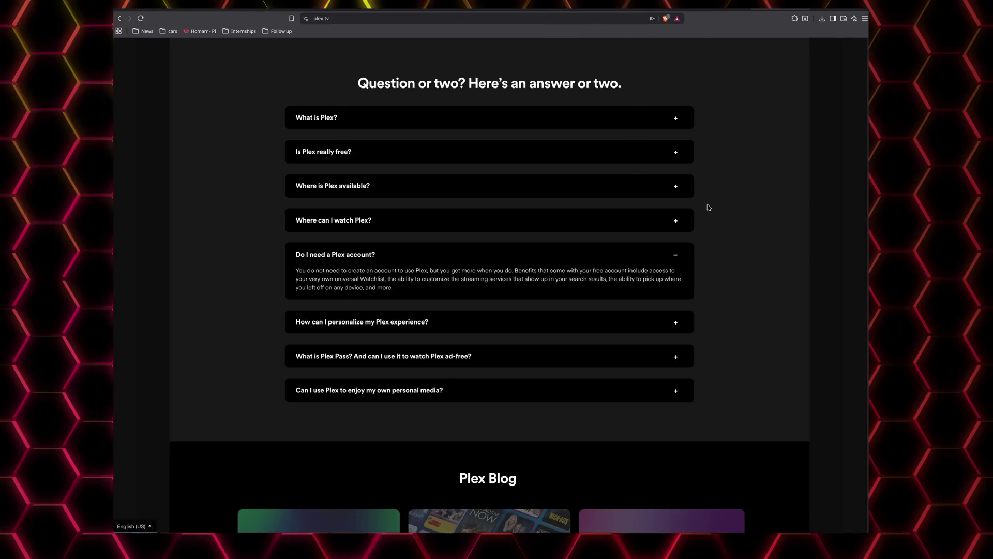
{"action": "left_click", "coordinate": [678, 321]}
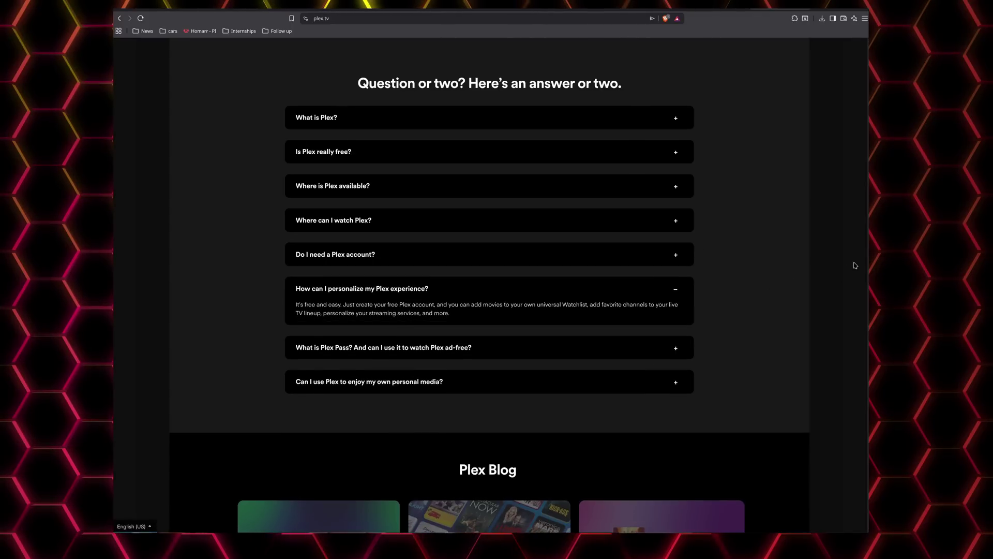
Go to the Plex Media Server download page from the Download menu
{"action": "scroll", "coordinate": [868, 433], "scroll_direction": "down", "scroll_amount": 3}
{"action": "scroll", "coordinate": [838, 138], "scroll_direction": "up", "scroll_amount": 15}
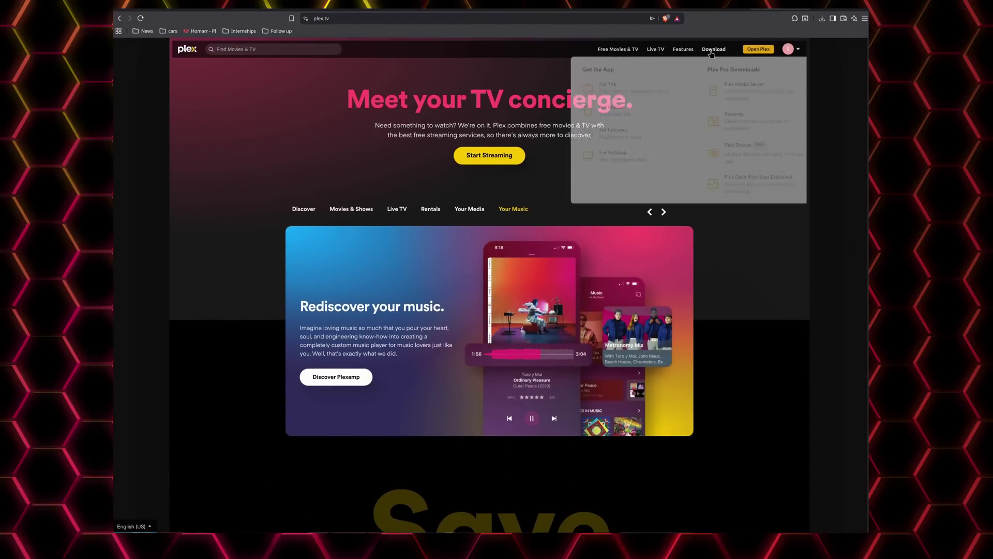
{"action": "mouse_move", "coordinate": [713, 48]}
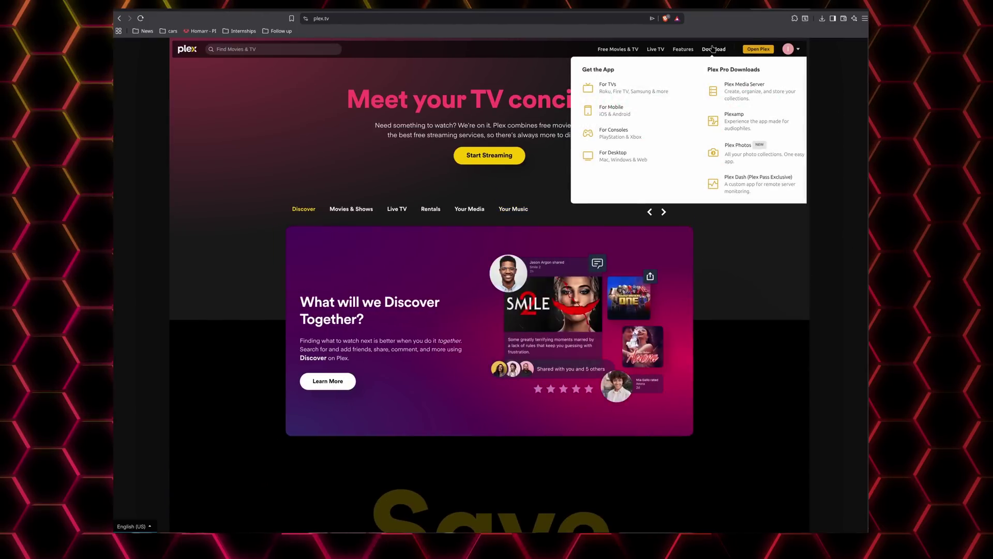
{"action": "left_click", "coordinate": [726, 88]}
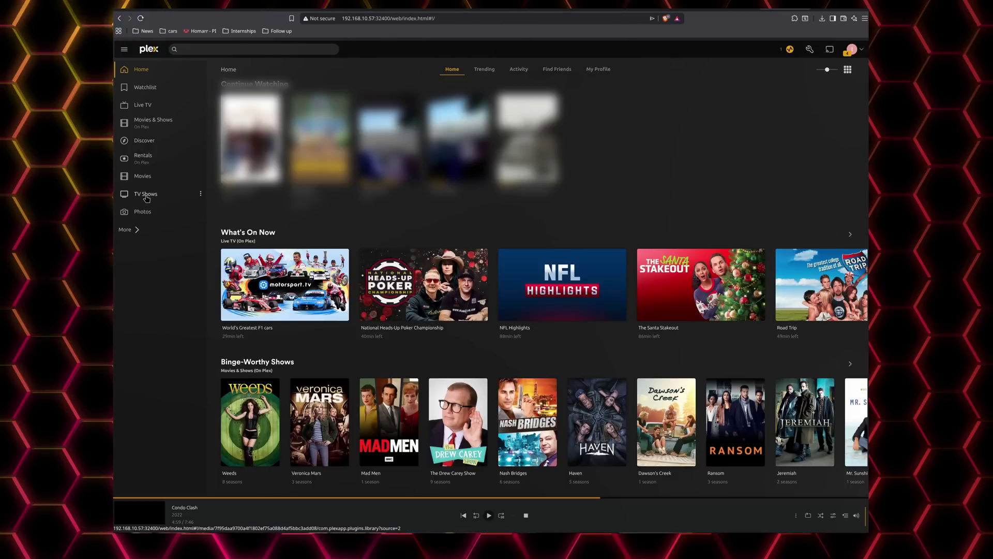
View the Live TV channel guide in Plex Web, then switch to the What's On listings
{"action": "left_click", "coordinate": [143, 106]}
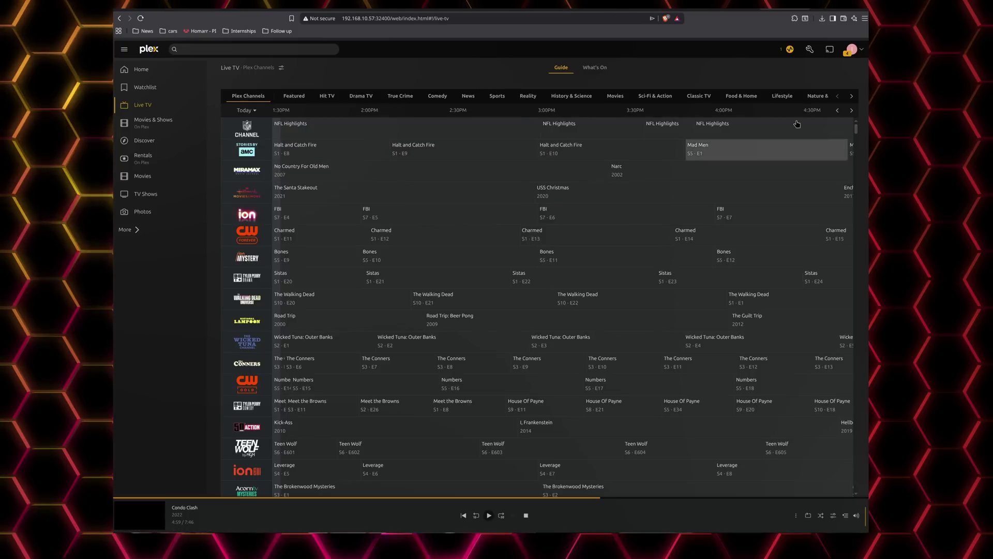
{"action": "left_click", "coordinate": [854, 51]}
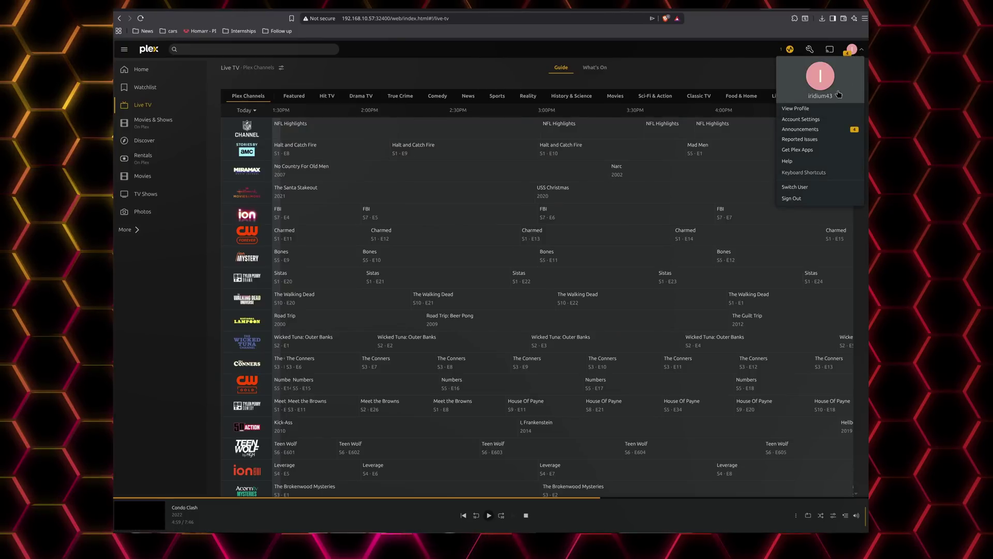
{"action": "left_click", "coordinate": [663, 77]}
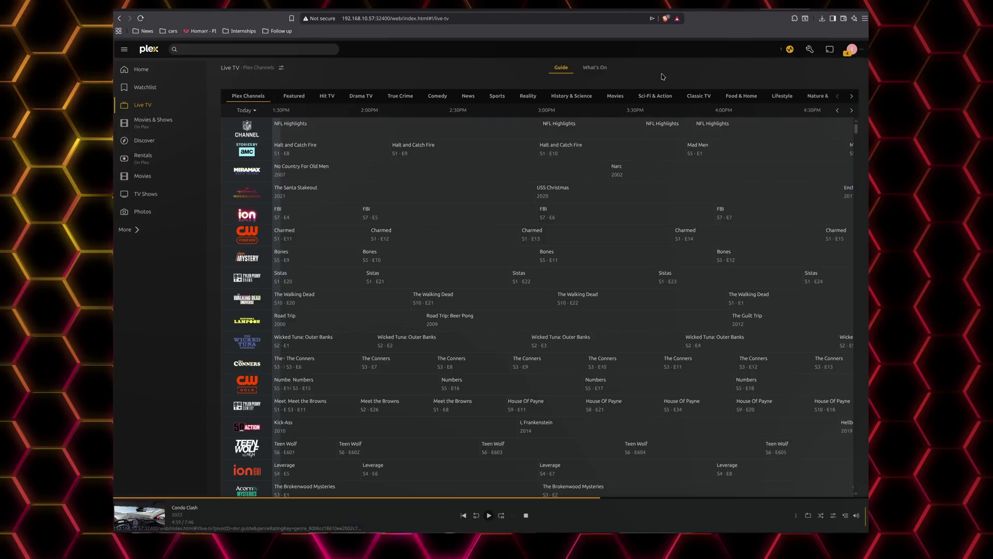
{"action": "left_click", "coordinate": [592, 70]}
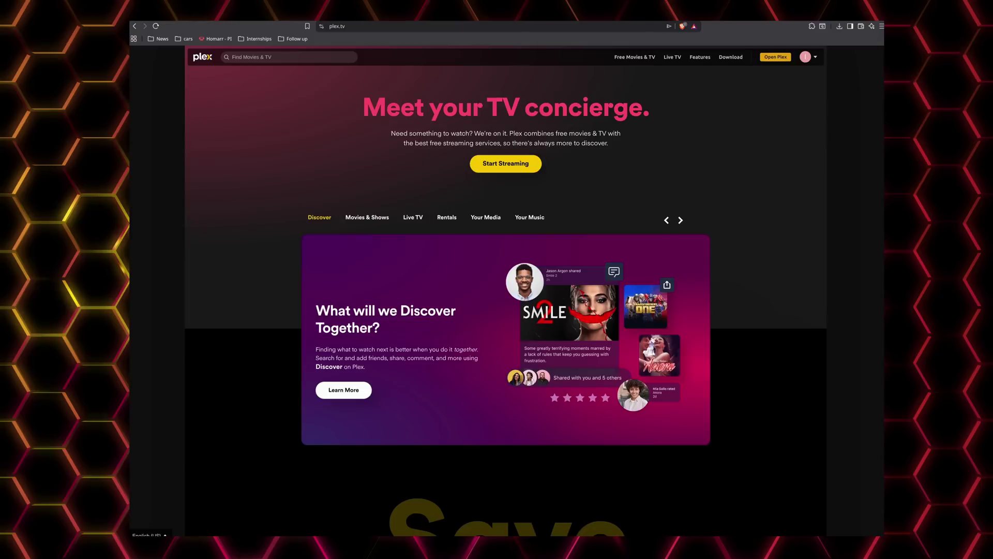
Show the Movies & Shows preview and expand the 'What is Plex?' and 'Is Plex really free?' answers
{"action": "left_click", "coordinate": [368, 217]}
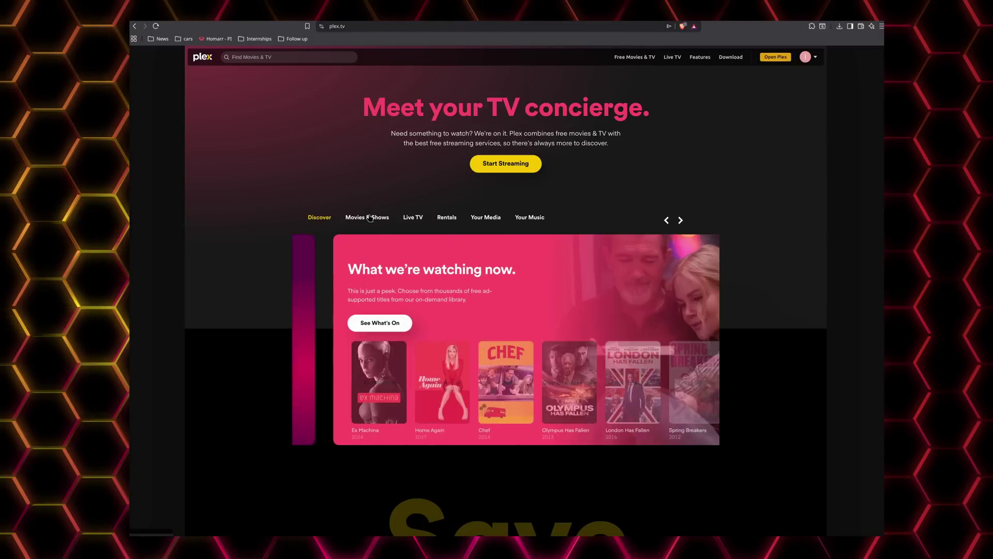
{"action": "scroll", "coordinate": [517, 259], "scroll_direction": "down", "scroll_amount": 15}
{"action": "left_click", "coordinate": [693, 168]}
{"action": "scroll", "coordinate": [683, 186], "scroll_direction": "down", "scroll_amount": 1}
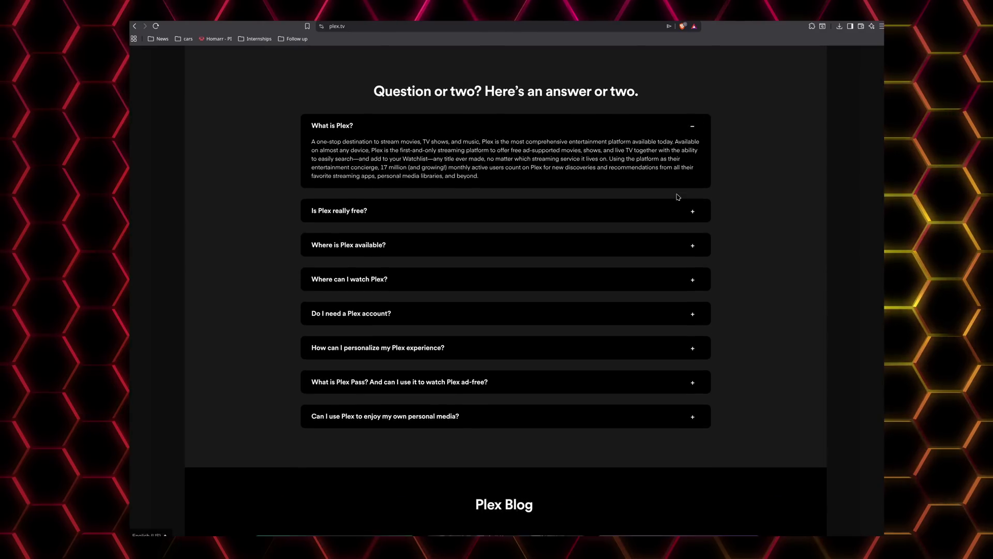
{"action": "left_click", "coordinate": [692, 213]}
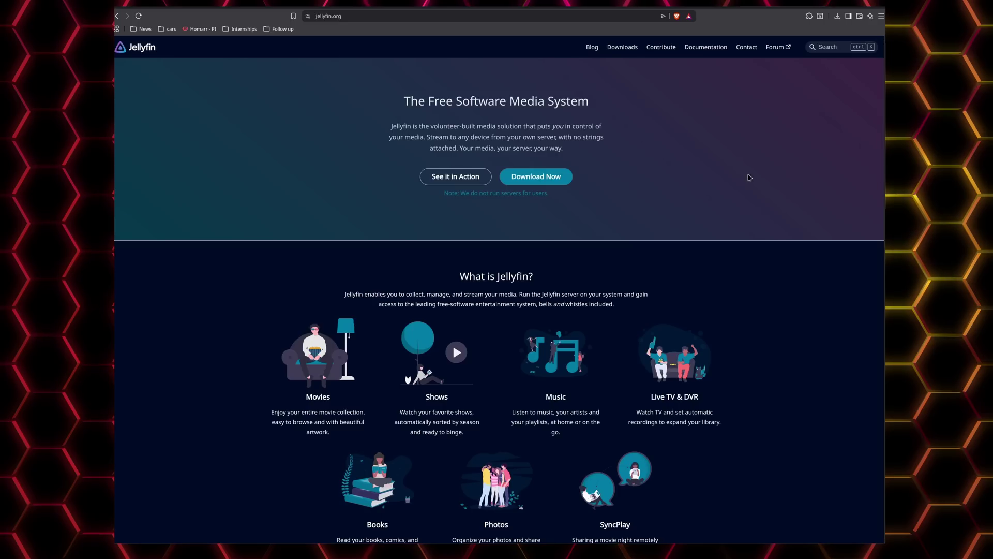
Scroll the jellyfin.org homepage and visit the Linux server downloads page, then return
{"action": "scroll", "coordinate": [862, 120], "scroll_direction": "down", "scroll_amount": 5}
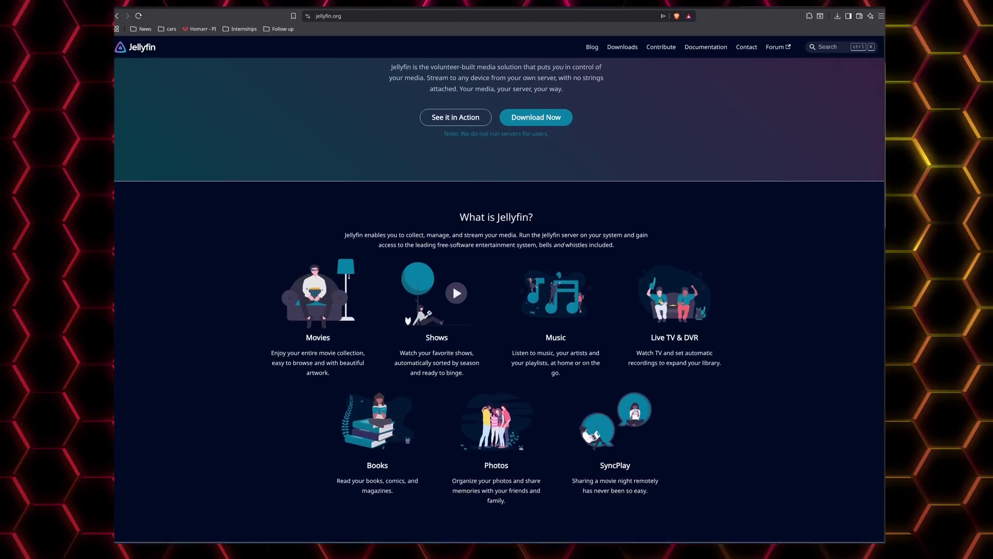
{"action": "scroll", "coordinate": [452, 103], "scroll_direction": "down", "scroll_amount": 8}
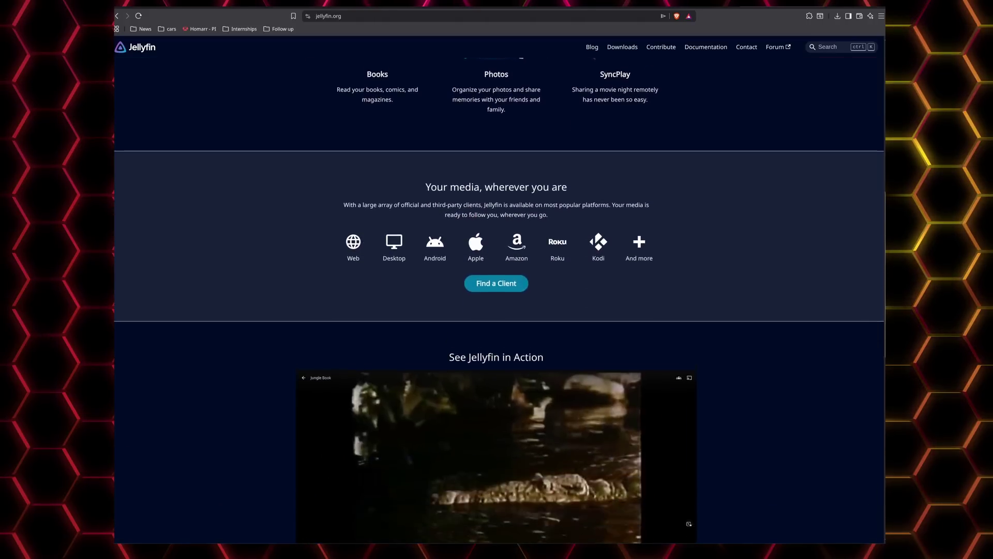
{"action": "scroll", "coordinate": [497, 300], "scroll_direction": "down", "scroll_amount": 7}
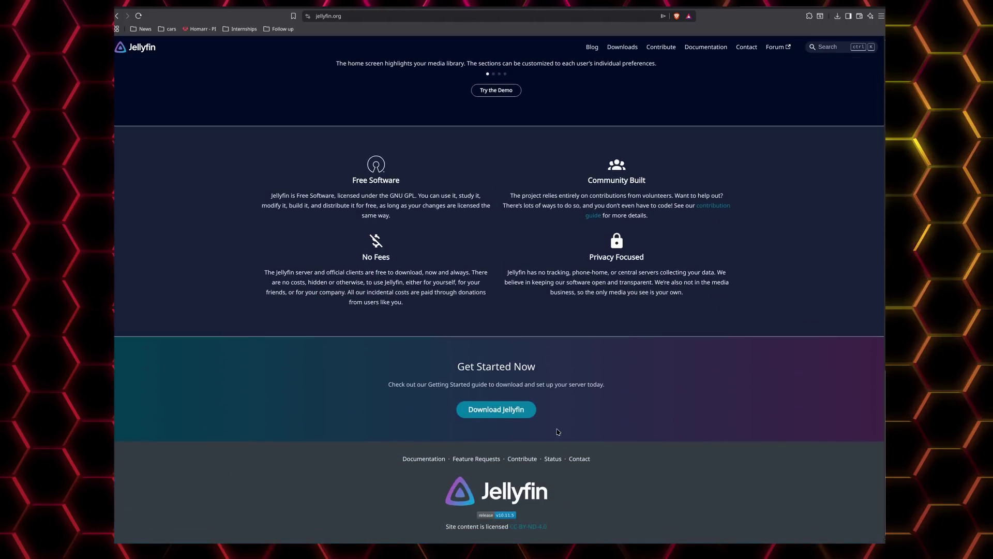
{"action": "left_click", "coordinate": [525, 414]}
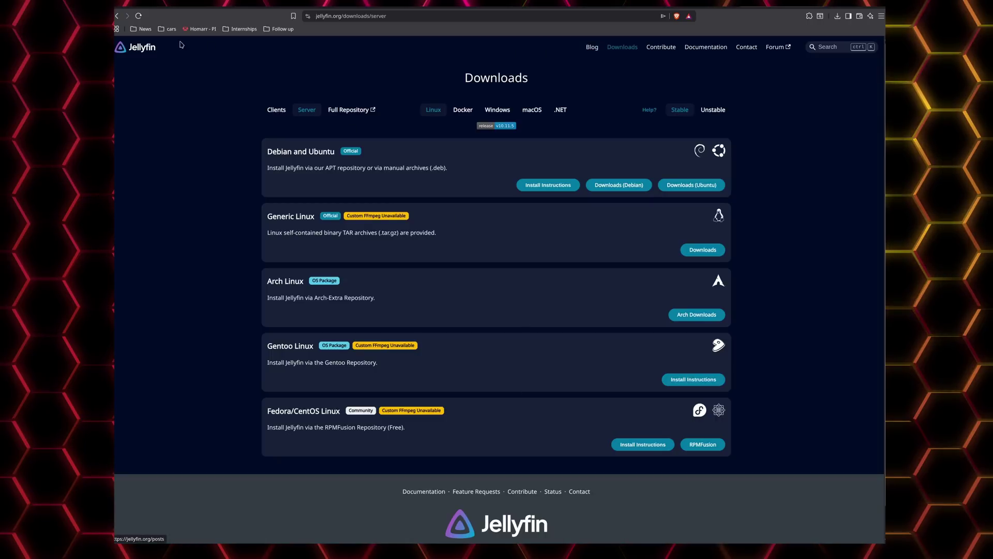
{"action": "left_click", "coordinate": [116, 20]}
Browse the list of official Jellyfin client apps and open the blog posts
{"action": "scroll", "coordinate": [758, 315], "scroll_direction": "up", "scroll_amount": 15}
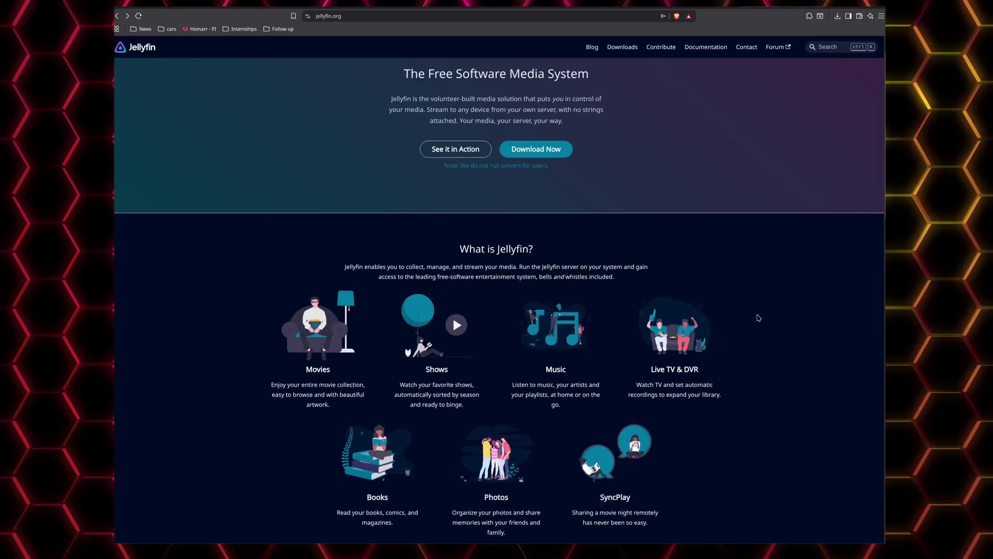
{"action": "scroll", "coordinate": [673, 324], "scroll_direction": "down", "scroll_amount": 8}
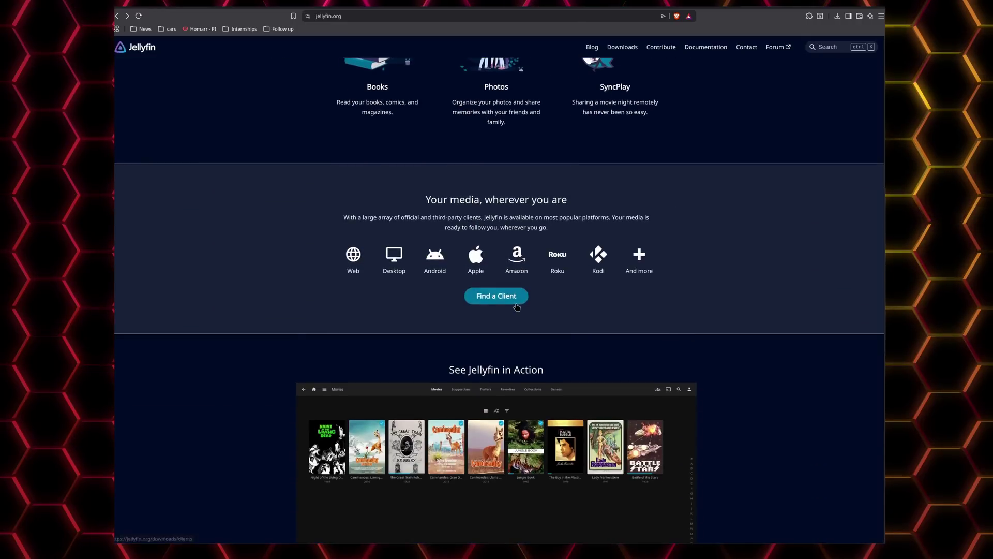
{"action": "left_click", "coordinate": [510, 296]}
{"action": "scroll", "coordinate": [882, 154], "scroll_direction": "down", "scroll_amount": 5}
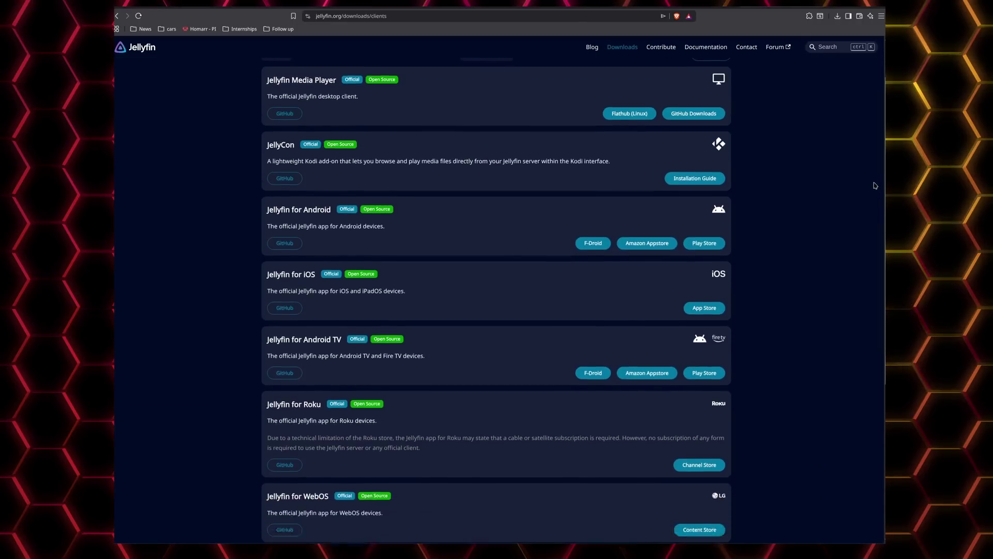
{"action": "scroll", "coordinate": [713, 56], "scroll_direction": "up", "scroll_amount": 5}
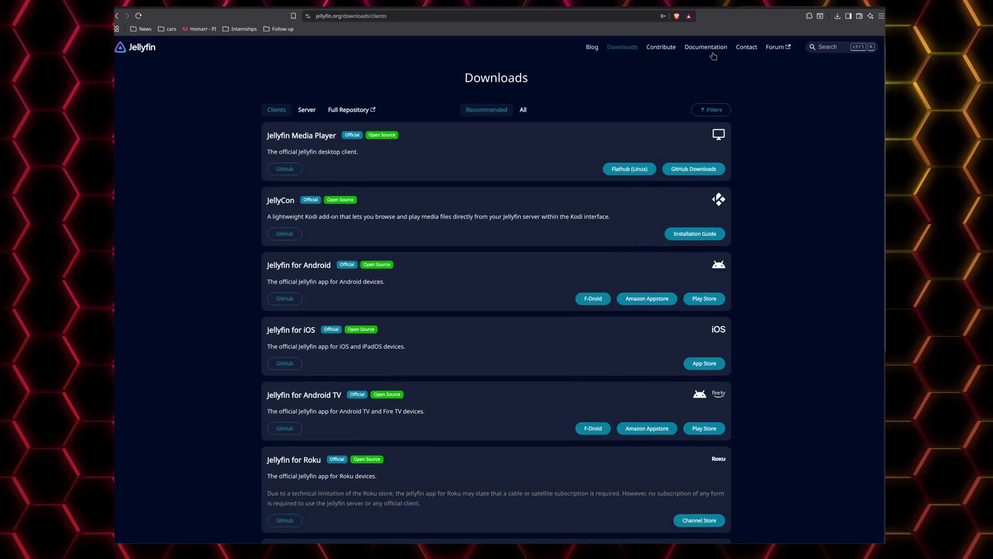
{"action": "left_click", "coordinate": [592, 48]}
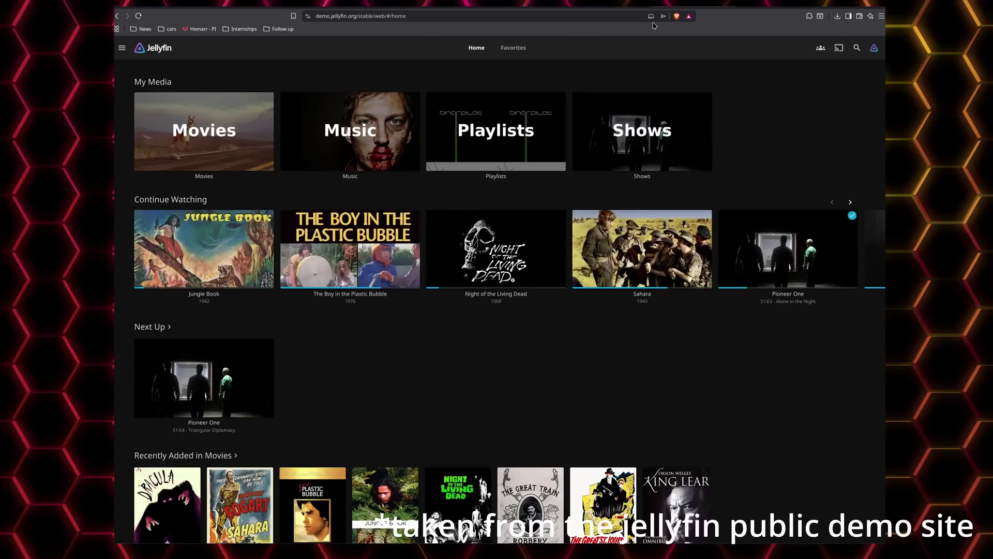
Browse the Movies library: The Great Train Robbery's details, Suggestions and Collections
{"action": "left_click", "coordinate": [514, 48]}
{"action": "left_click", "coordinate": [476, 49]}
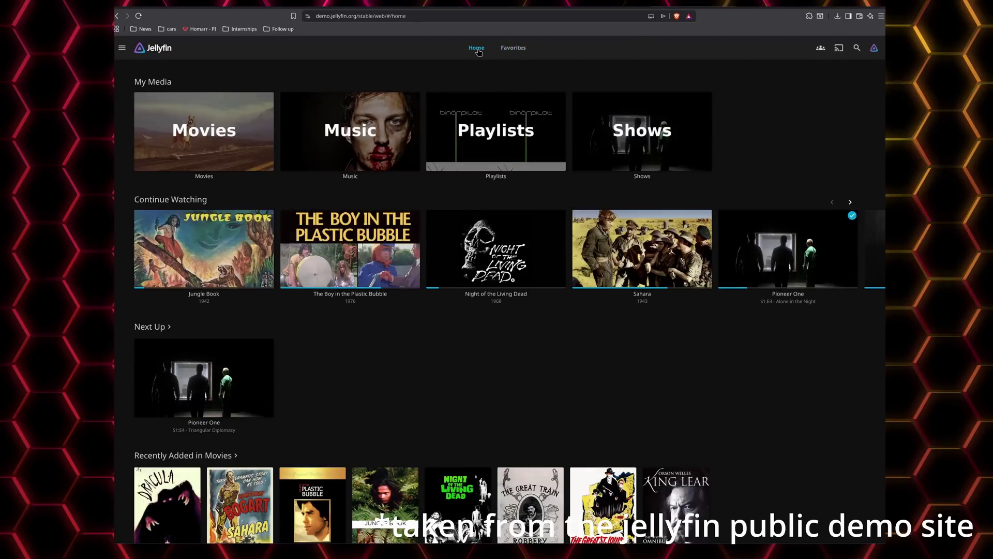
{"action": "left_click", "coordinate": [239, 155]}
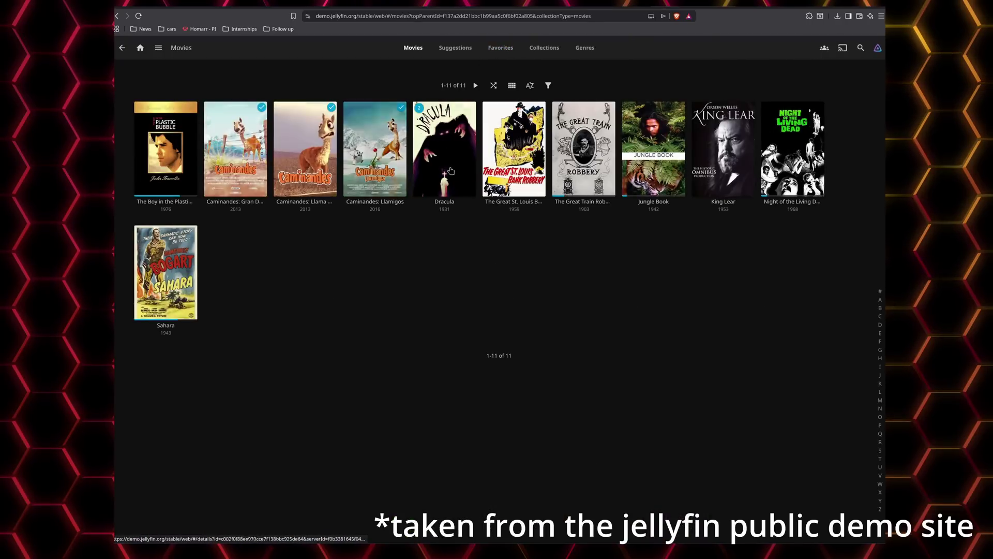
{"action": "left_click", "coordinate": [584, 150]}
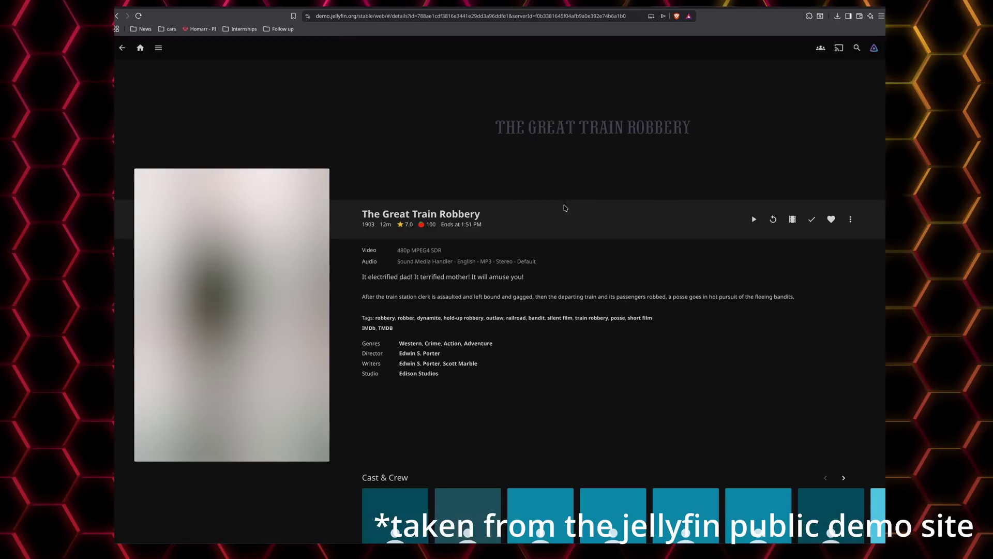
{"action": "scroll", "coordinate": [685, 320], "scroll_direction": "down", "scroll_amount": 2}
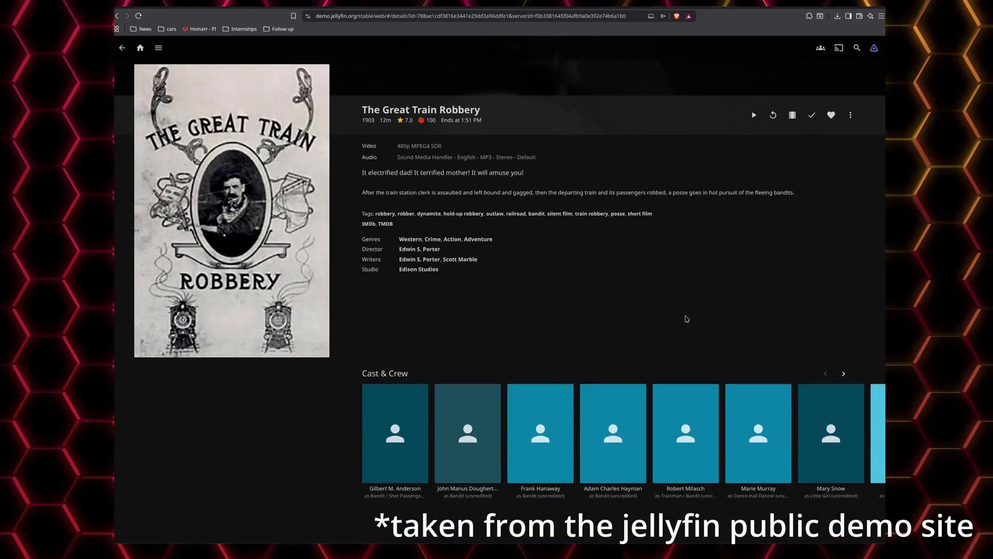
{"action": "scroll", "coordinate": [685, 319], "scroll_direction": "up", "scroll_amount": 2}
{"action": "left_click", "coordinate": [117, 15]}
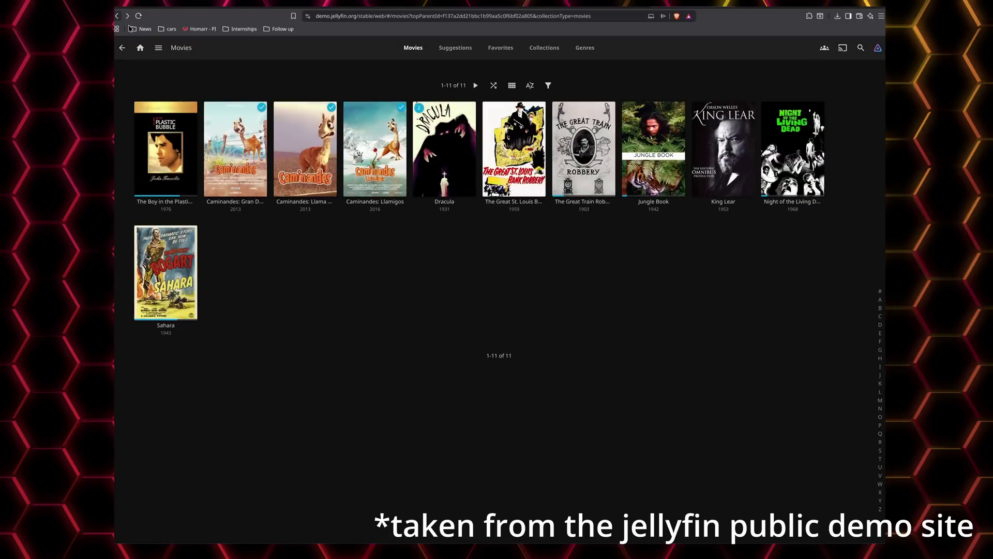
{"action": "left_click", "coordinate": [455, 47]}
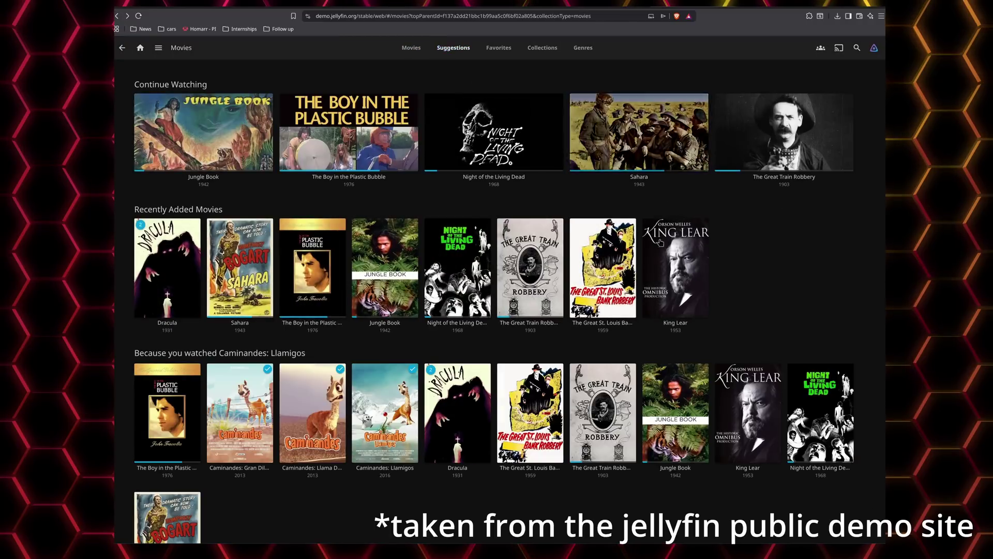
{"action": "scroll", "coordinate": [661, 242], "scroll_direction": "down", "scroll_amount": 5}
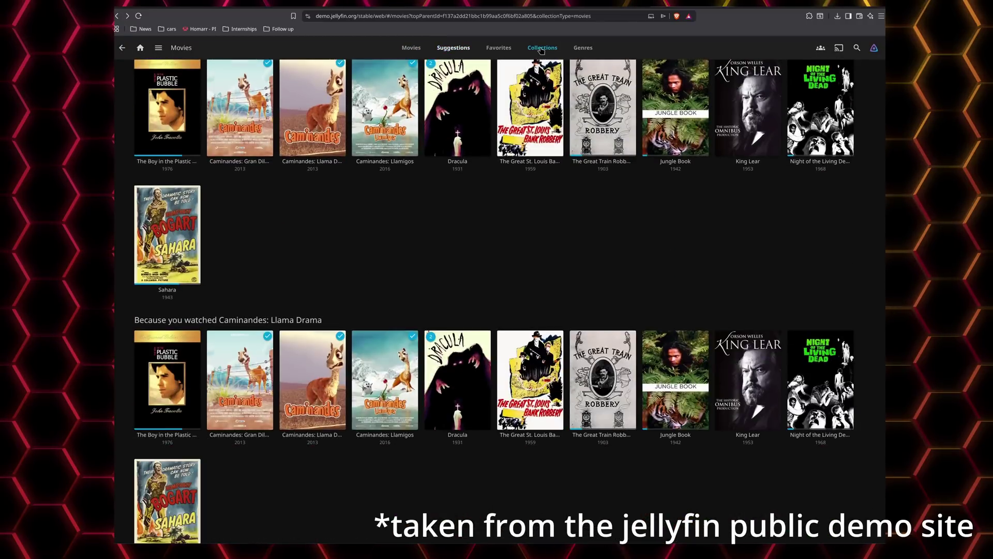
{"action": "left_click", "coordinate": [541, 49]}
Open the Shows library and Pioneer One's details, then return home
{"action": "left_click", "coordinate": [158, 48]}
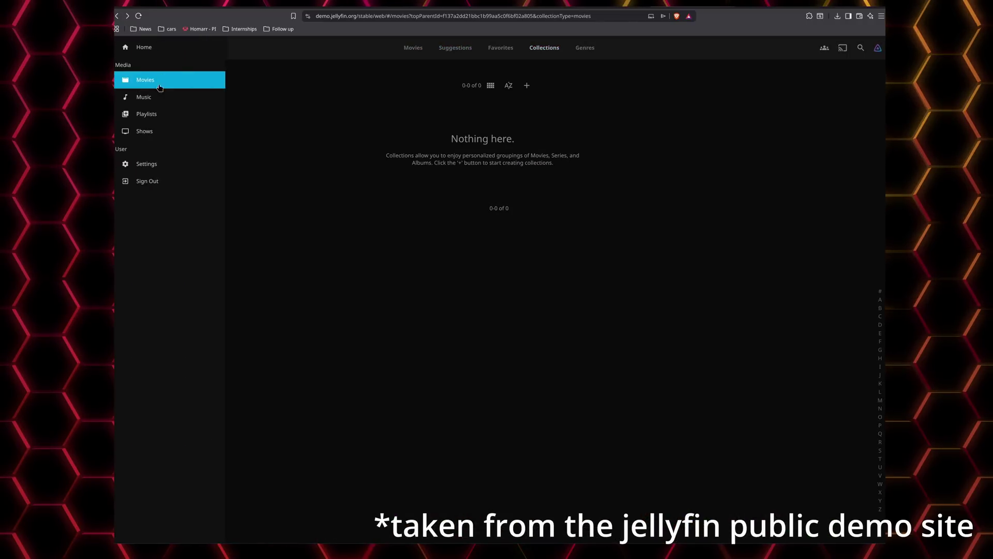
{"action": "left_click", "coordinate": [143, 131]}
{"action": "left_click", "coordinate": [184, 142]}
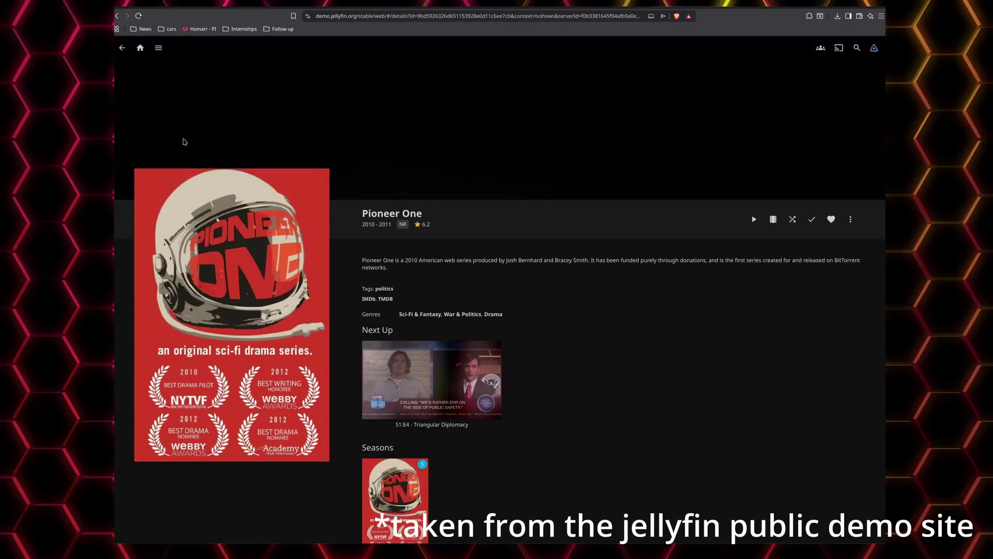
{"action": "left_click", "coordinate": [140, 48]}
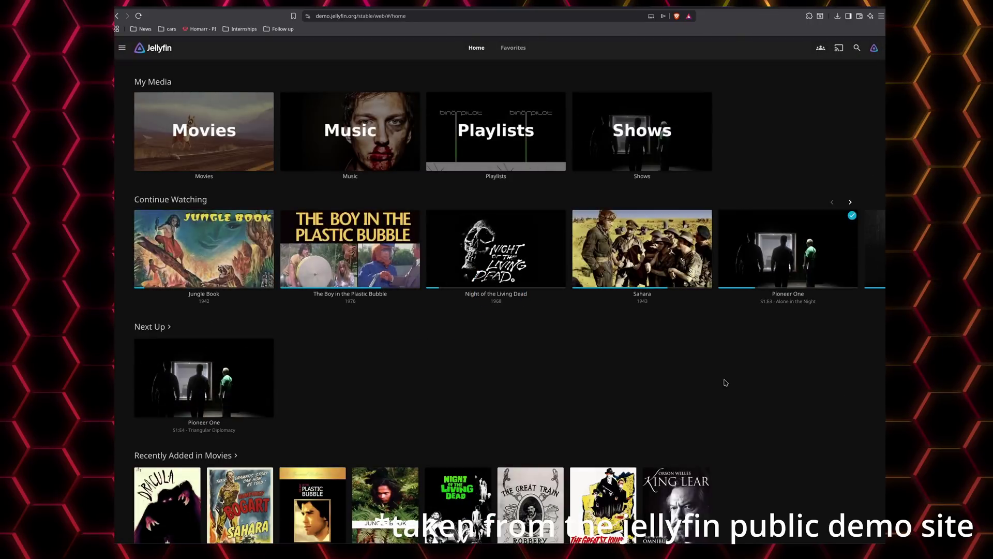
Open the You Can't Stop Da Funk album and check its actions, SyncPlay groups and playback devices
{"action": "scroll", "coordinate": [748, 403], "scroll_direction": "down", "scroll_amount": 7}
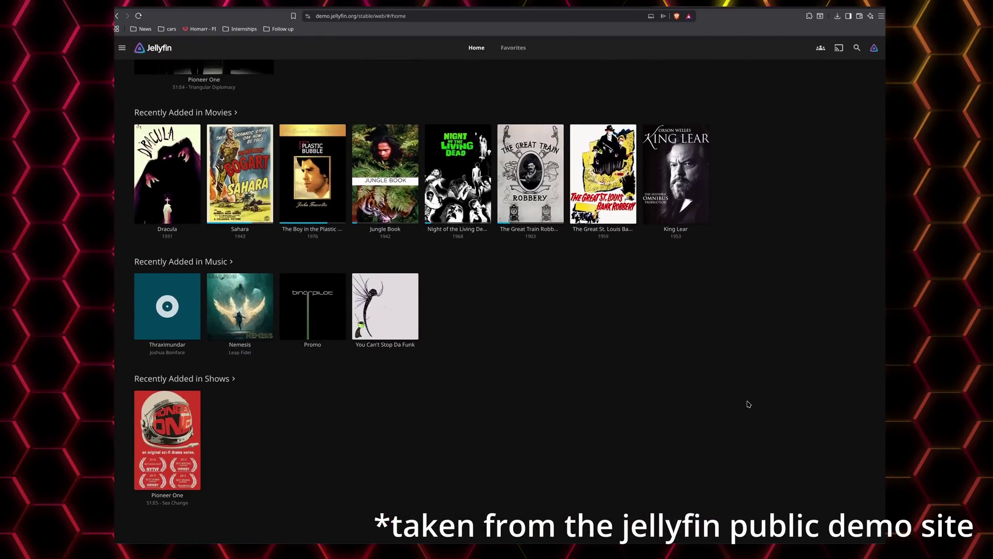
{"action": "left_click", "coordinate": [393, 299]}
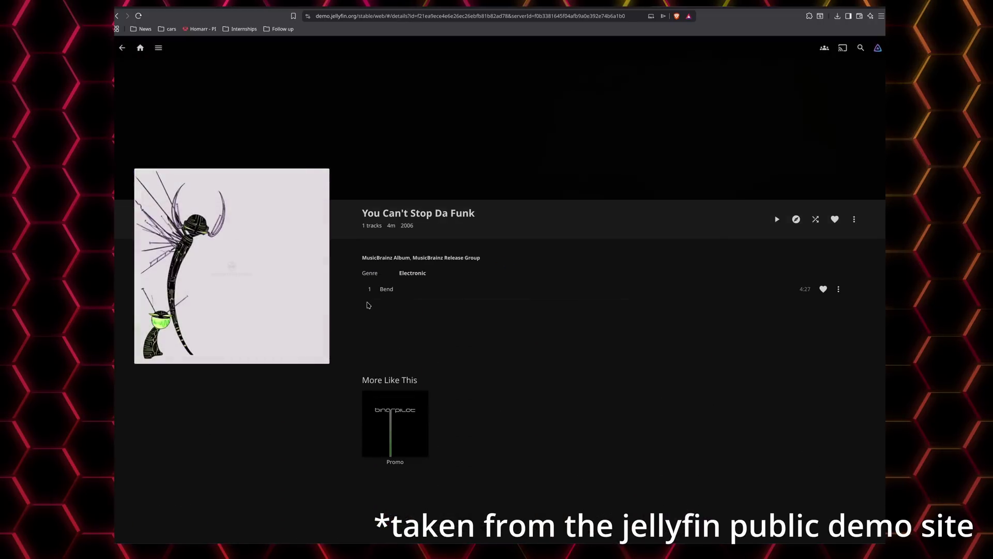
{"action": "left_click", "coordinate": [855, 219]}
{"action": "left_click", "coordinate": [779, 308]}
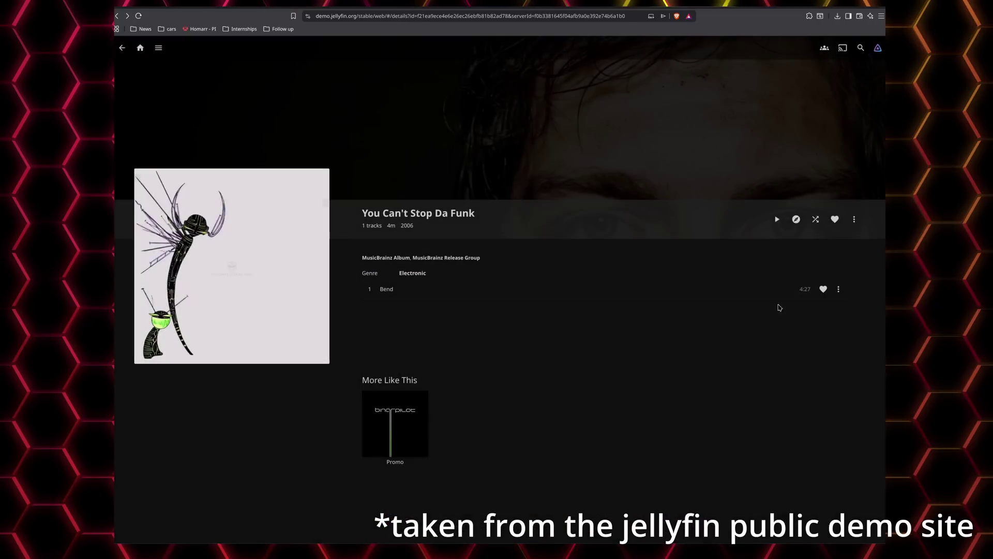
{"action": "left_click", "coordinate": [824, 48]}
{"action": "left_click", "coordinate": [834, 85]}
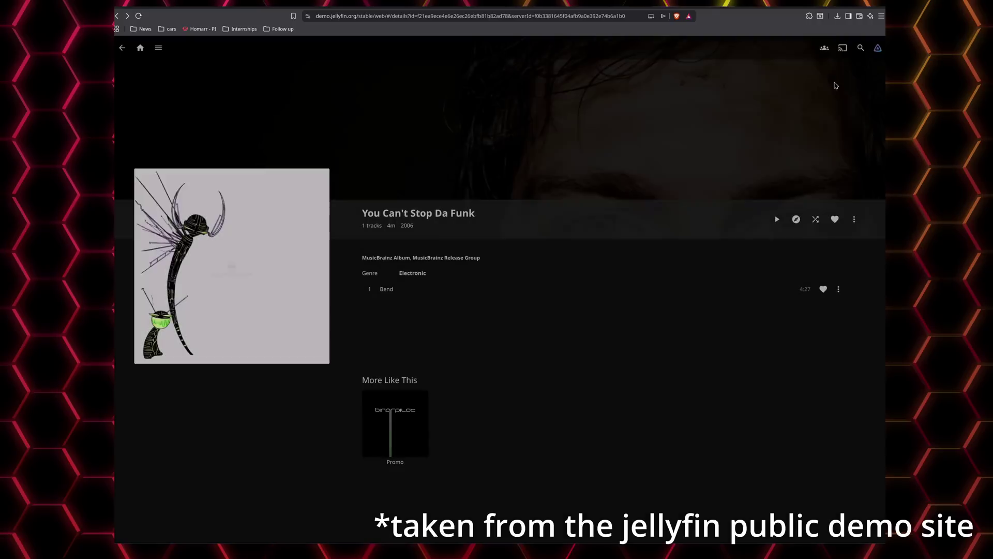
{"action": "left_click", "coordinate": [843, 48]}
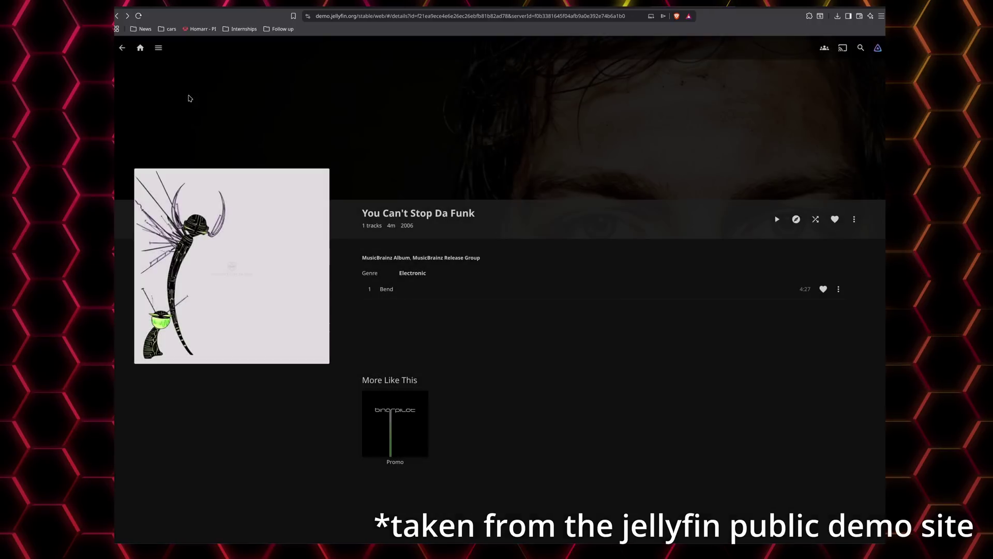
{"action": "left_click", "coordinate": [158, 48]}
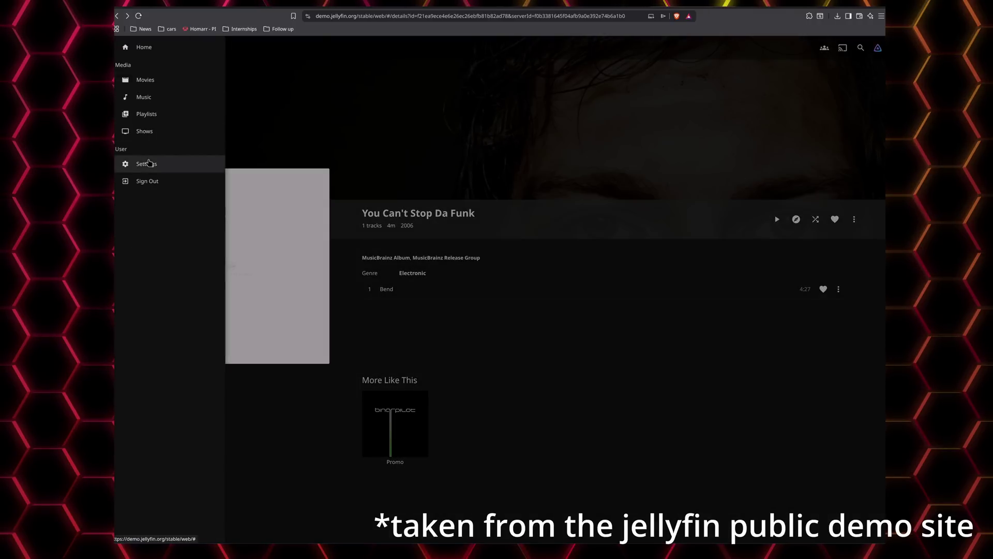
Look through the user settings and display preferences, then return to the home page
{"action": "left_click", "coordinate": [146, 163]}
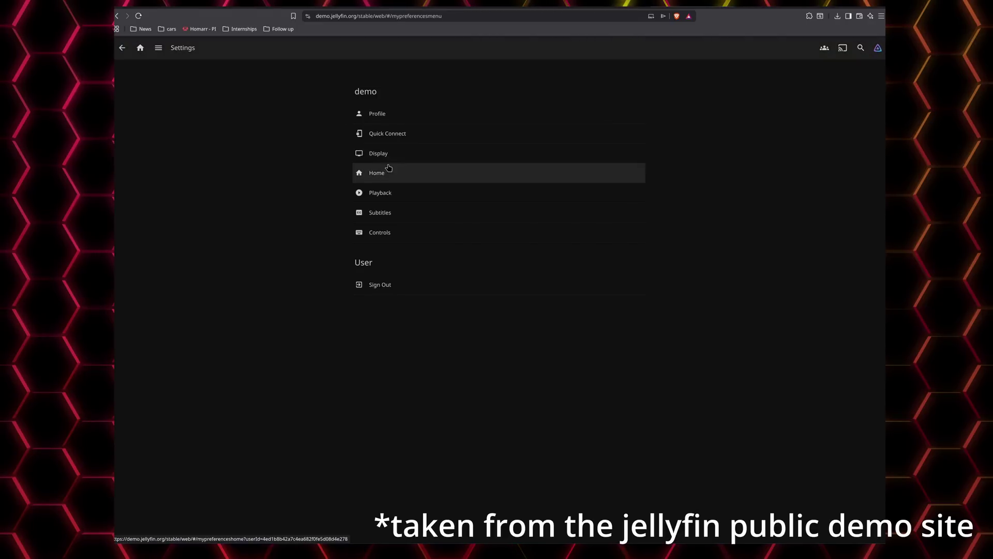
{"action": "left_click", "coordinate": [384, 155]}
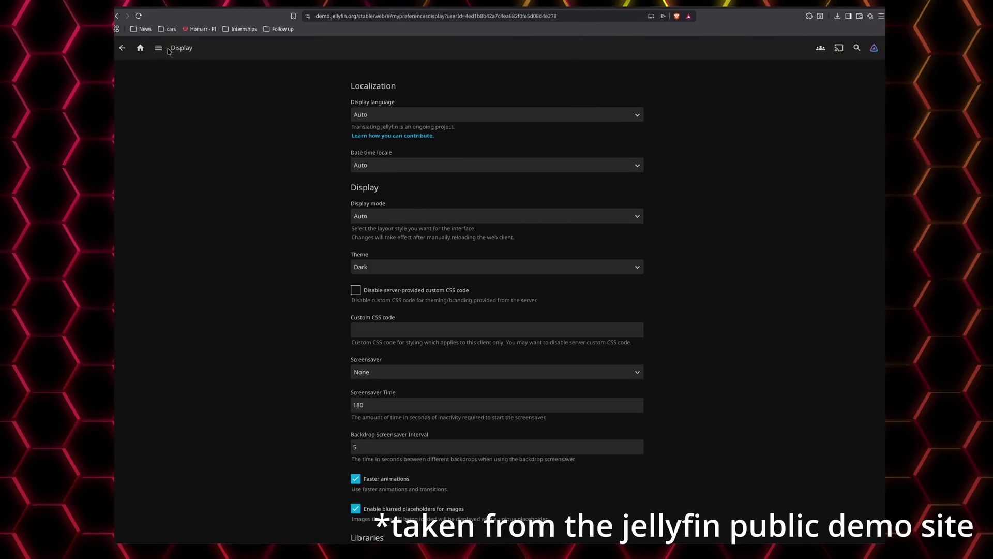
{"action": "left_click", "coordinate": [140, 48]}
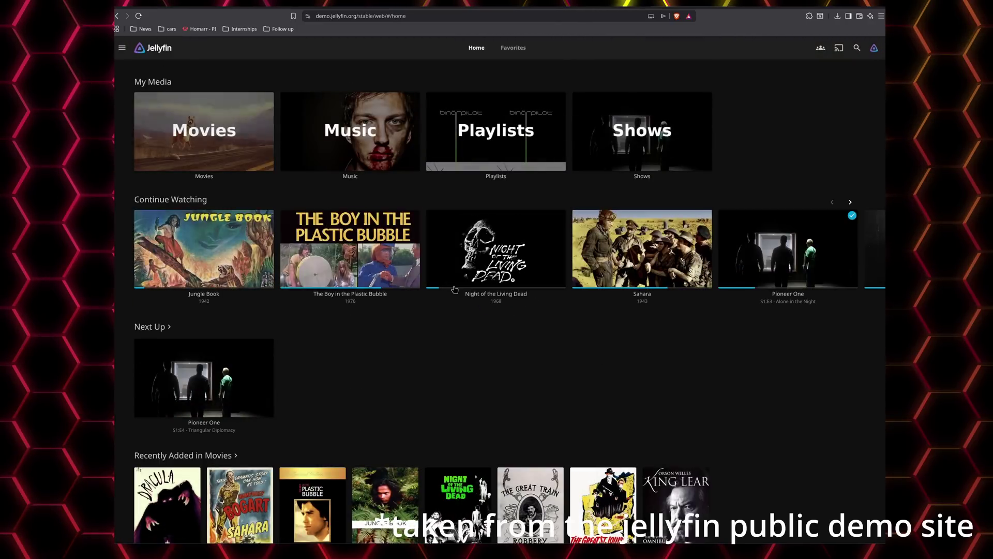
{"action": "scroll", "coordinate": [713, 380], "scroll_direction": "down", "scroll_amount": 6}
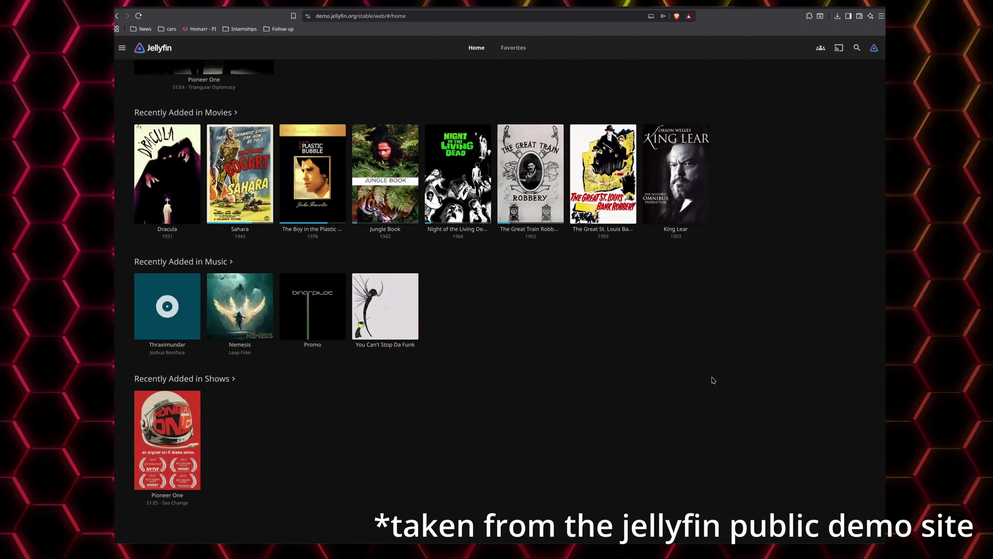
{"action": "scroll", "coordinate": [248, 332], "scroll_direction": "up", "scroll_amount": 6}
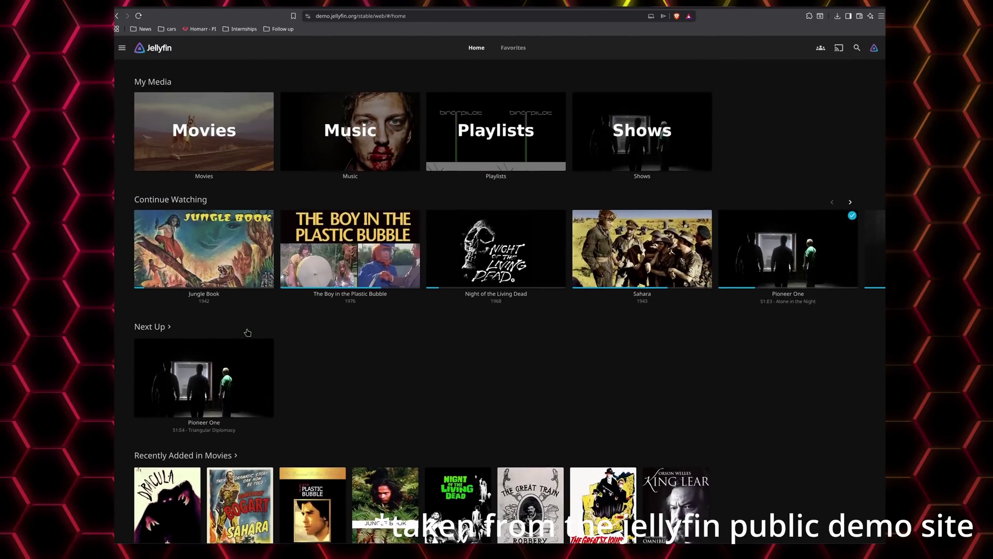
Show suggested shows, then open the ddsds playlist from Playlists and go back twice
{"action": "left_click", "coordinate": [611, 136]}
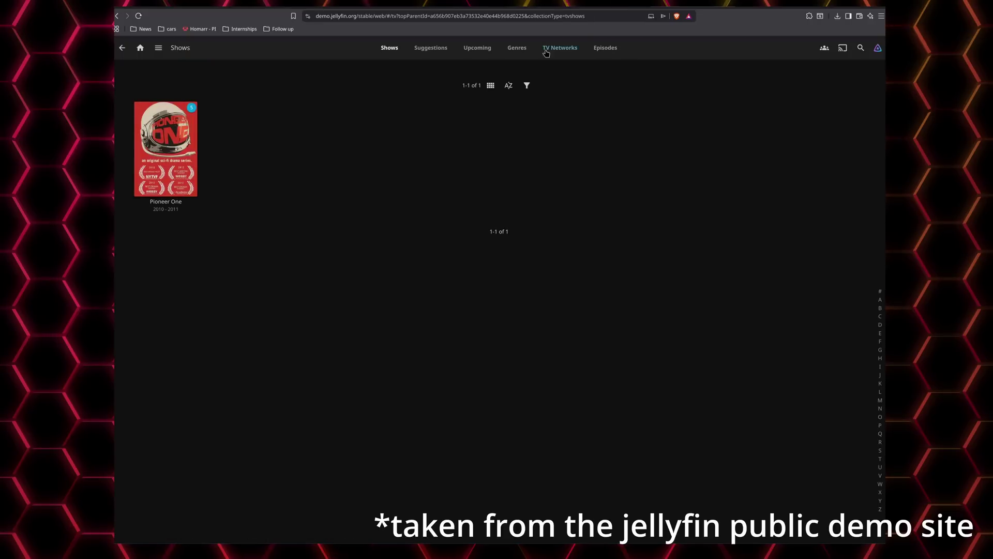
{"action": "left_click", "coordinate": [447, 49]}
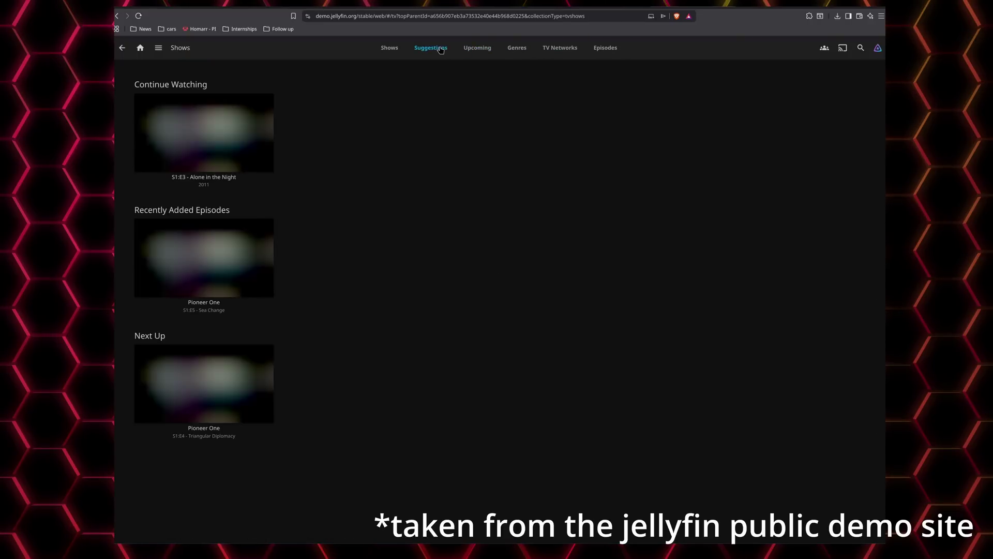
{"action": "left_click", "coordinate": [160, 51]}
{"action": "left_click", "coordinate": [150, 113]}
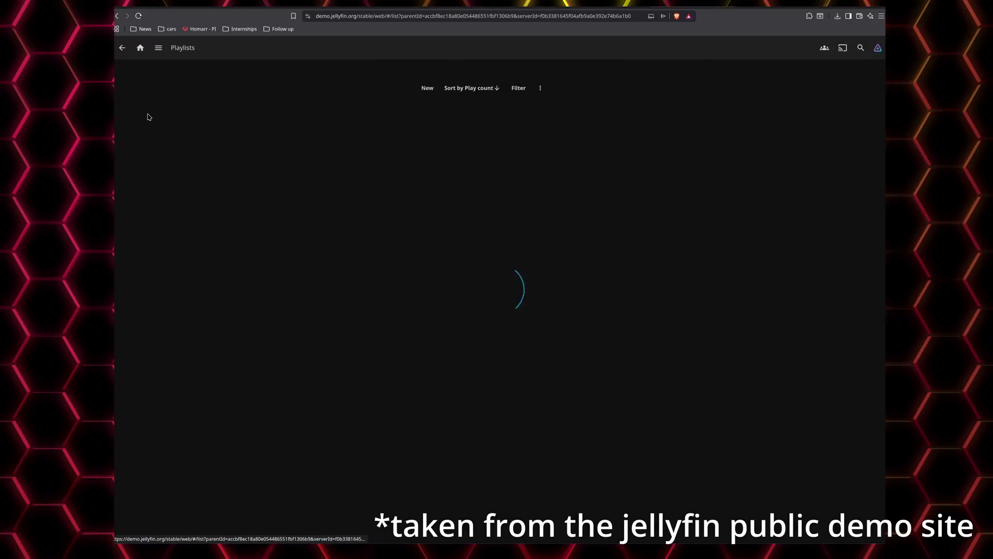
{"action": "left_click", "coordinate": [535, 162]}
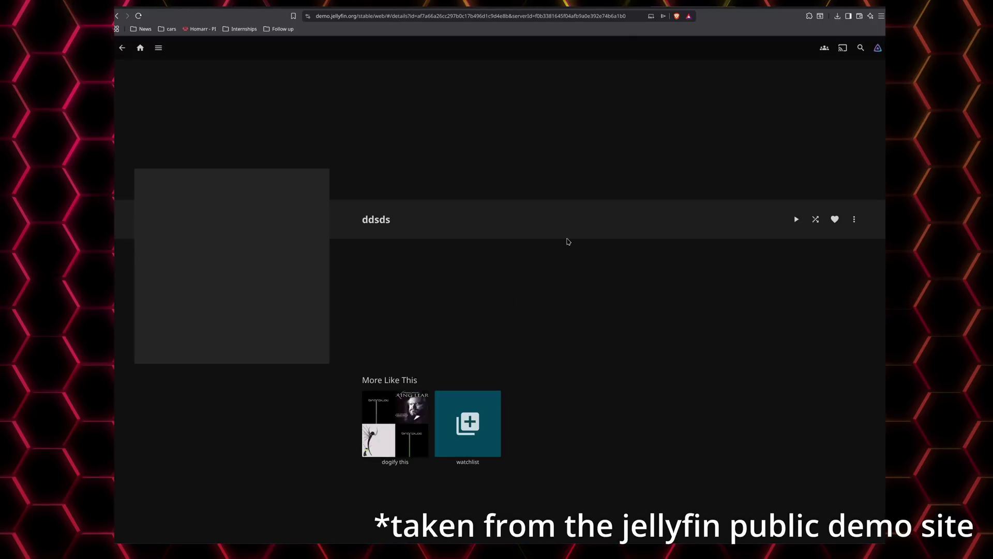
{"action": "left_click", "coordinate": [115, 19]}
{"action": "left_click", "coordinate": [116, 18]}
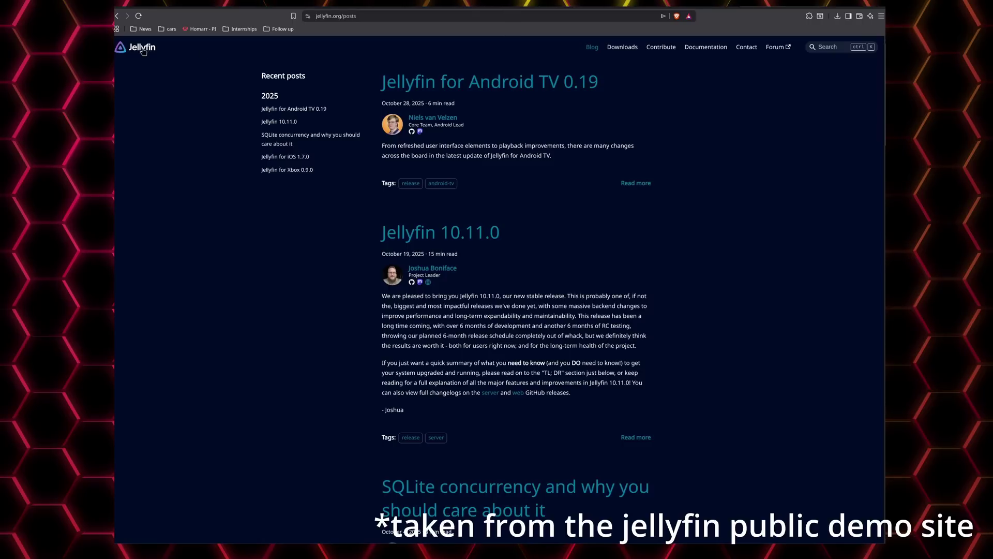
From the jellyfin.org homepage, go to Documentation and open the Debian / Ubuntu install instructions
{"action": "left_click", "coordinate": [140, 48]}
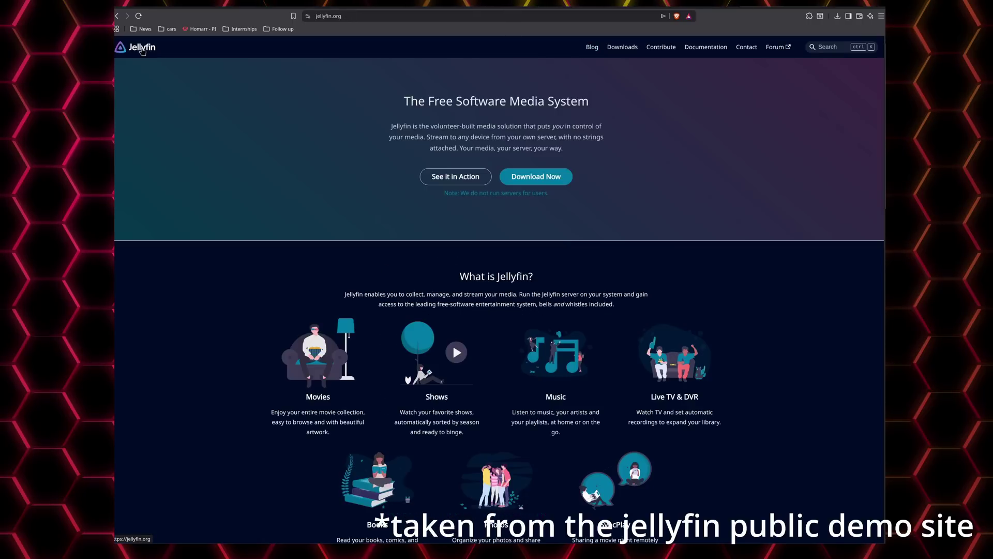
{"action": "left_click", "coordinate": [703, 48]}
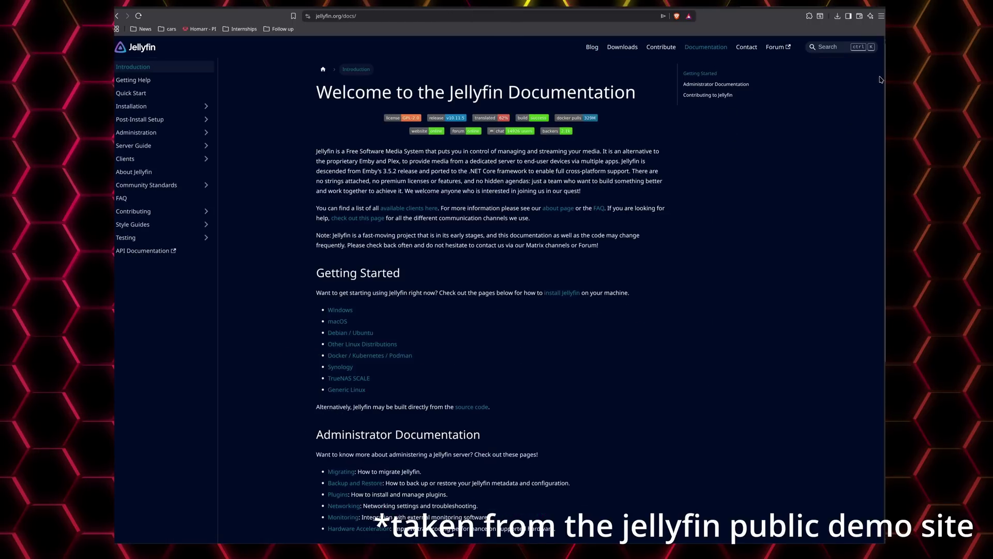
{"action": "scroll", "coordinate": [719, 180], "scroll_direction": "down", "scroll_amount": 3}
{"action": "scroll", "coordinate": [720, 181], "scroll_direction": "up", "scroll_amount": 2}
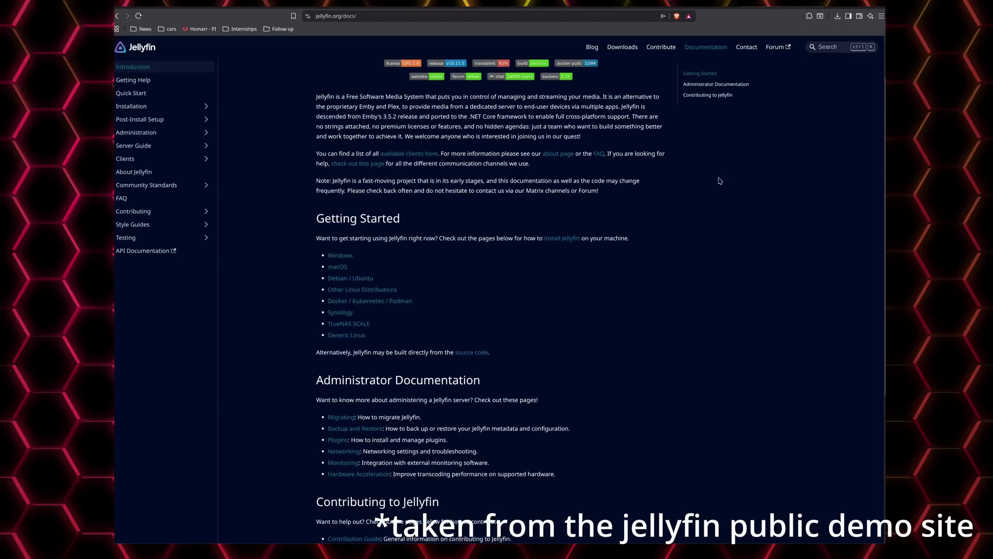
{"action": "left_click", "coordinate": [369, 278]}
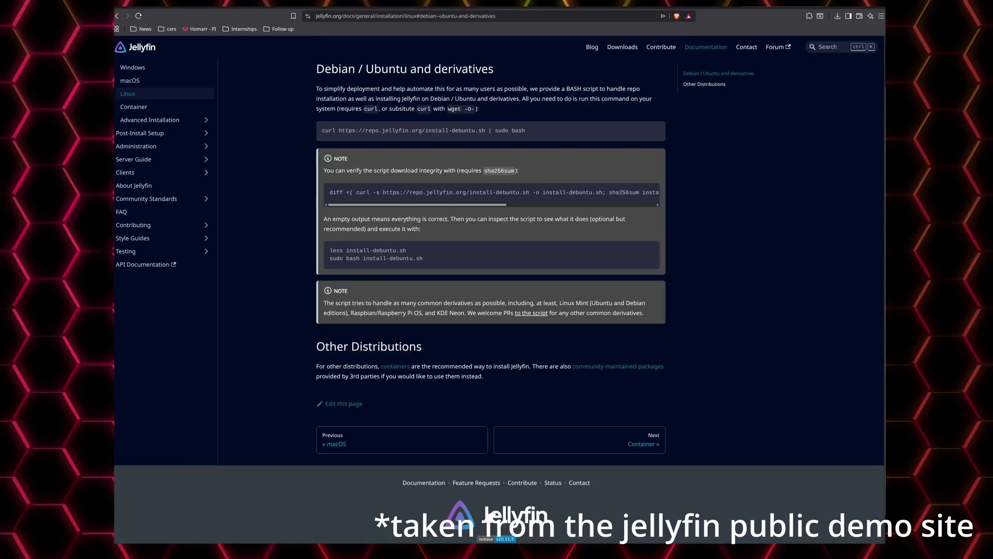
{"action": "scroll", "coordinate": [500, 300], "scroll_direction": "up", "scroll_amount": 1}
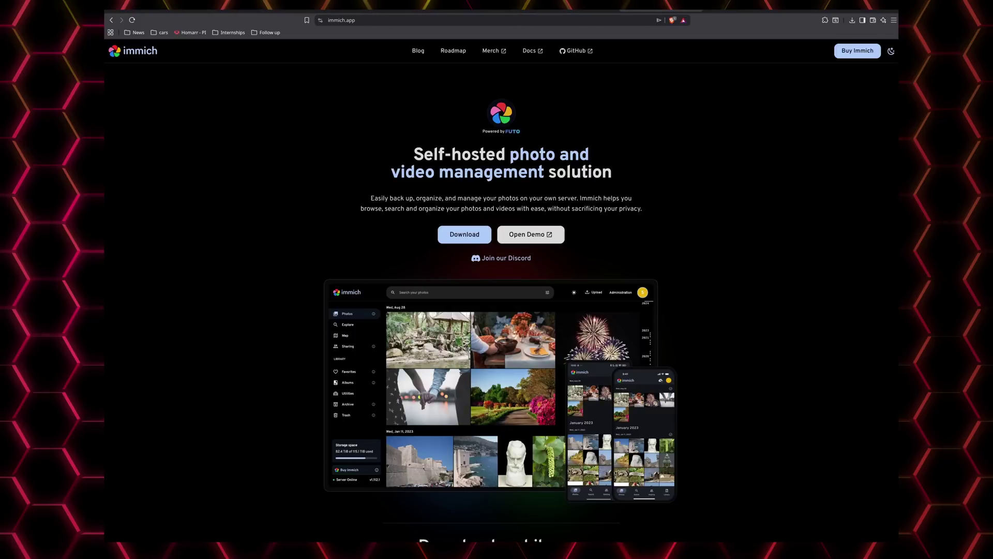
{"action": "scroll", "coordinate": [888, 191], "scroll_direction": "down", "scroll_amount": 3}
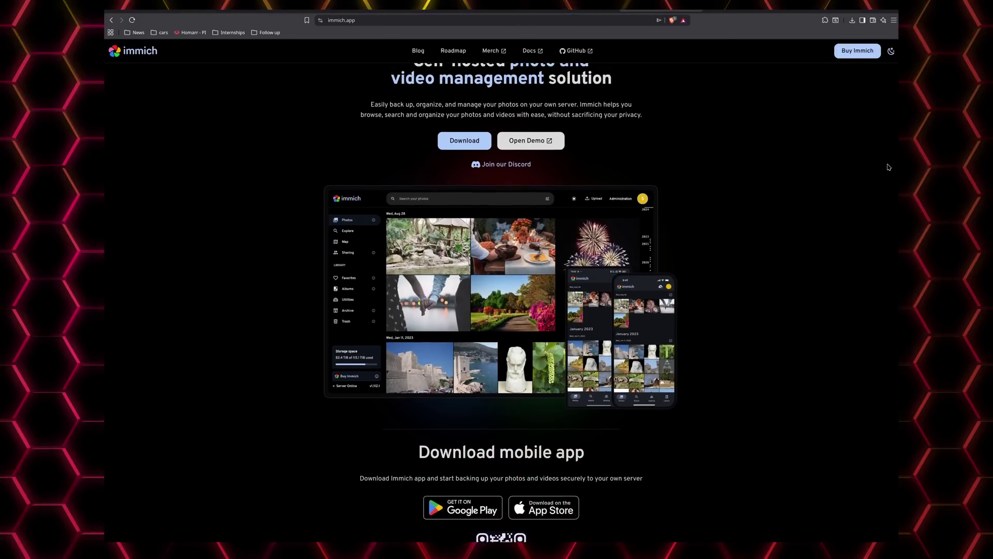
{"action": "scroll", "coordinate": [888, 191], "scroll_direction": "down", "scroll_amount": 5}
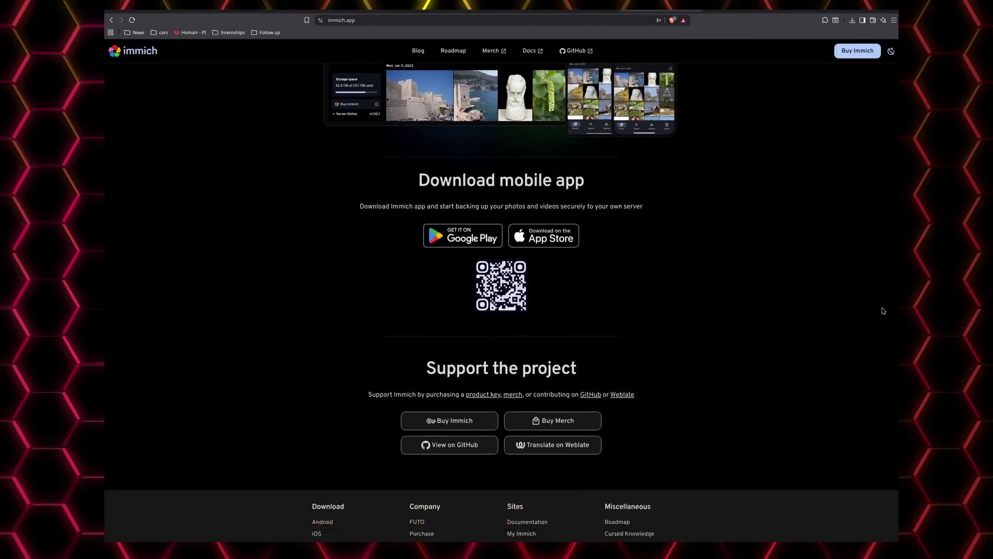
{"action": "scroll", "coordinate": [890, 335], "scroll_direction": "up", "scroll_amount": 8}
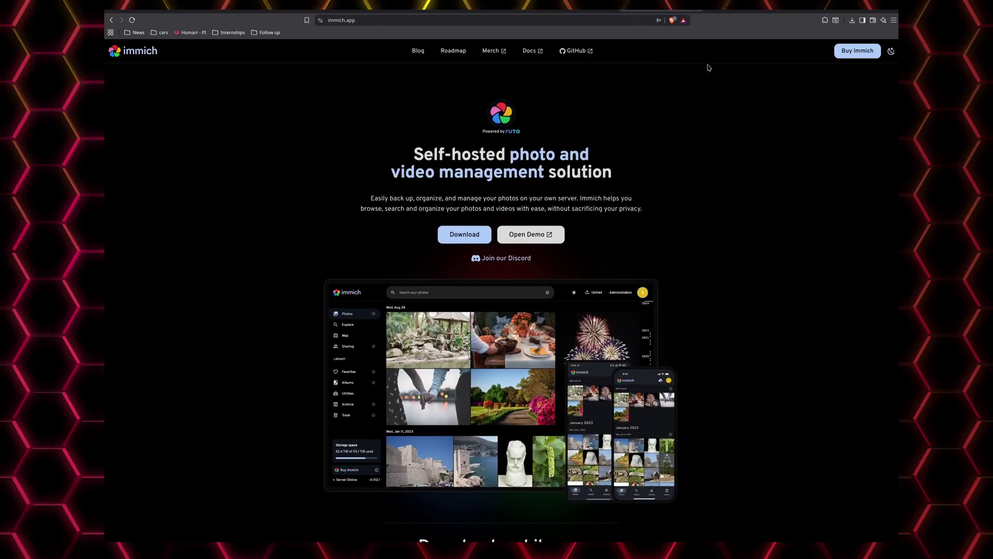
{"action": "scroll", "coordinate": [539, 198], "scroll_direction": "down", "scroll_amount": 1}
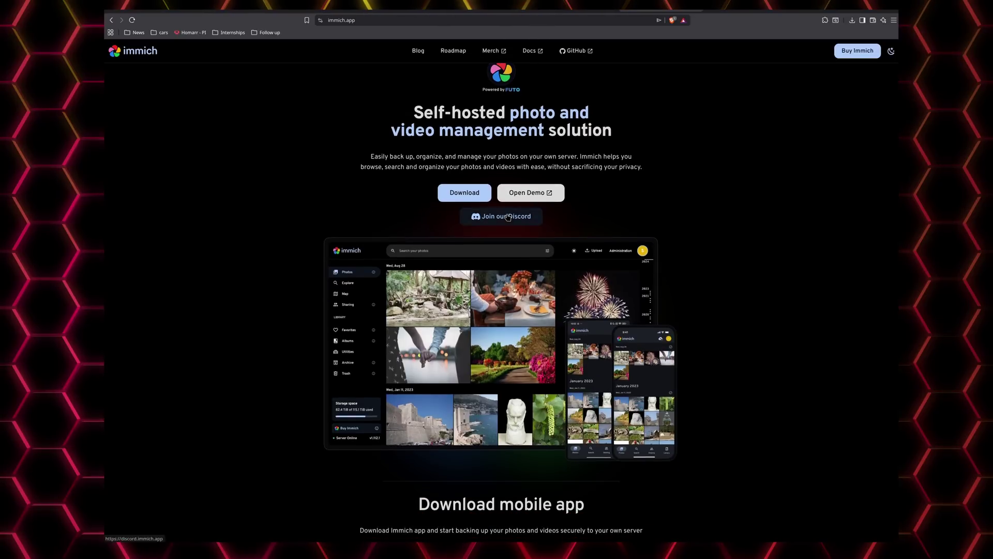
{"action": "left_click", "coordinate": [464, 195]}
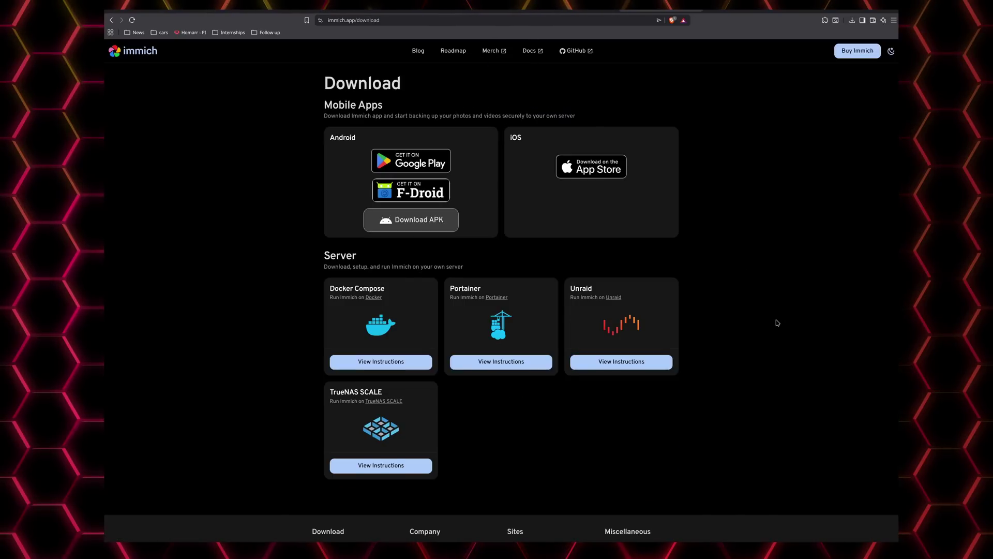
{"action": "scroll", "coordinate": [777, 322], "scroll_direction": "down", "scroll_amount": 2}
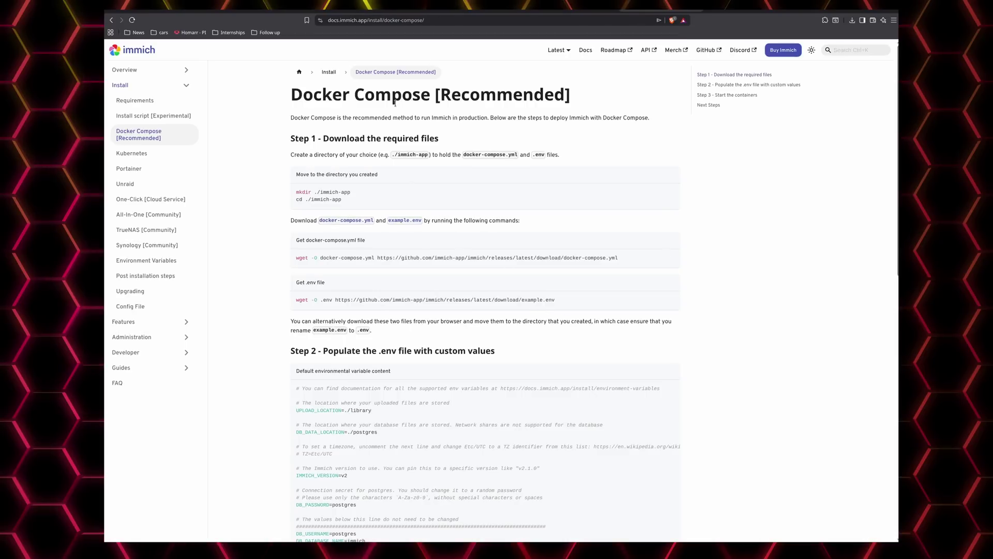
{"action": "left_click_drag", "start_coordinate": [394, 102], "coordinate": [416, 150]}
{"action": "left_click_drag", "start_coordinate": [458, 254], "coordinate": [502, 359]}
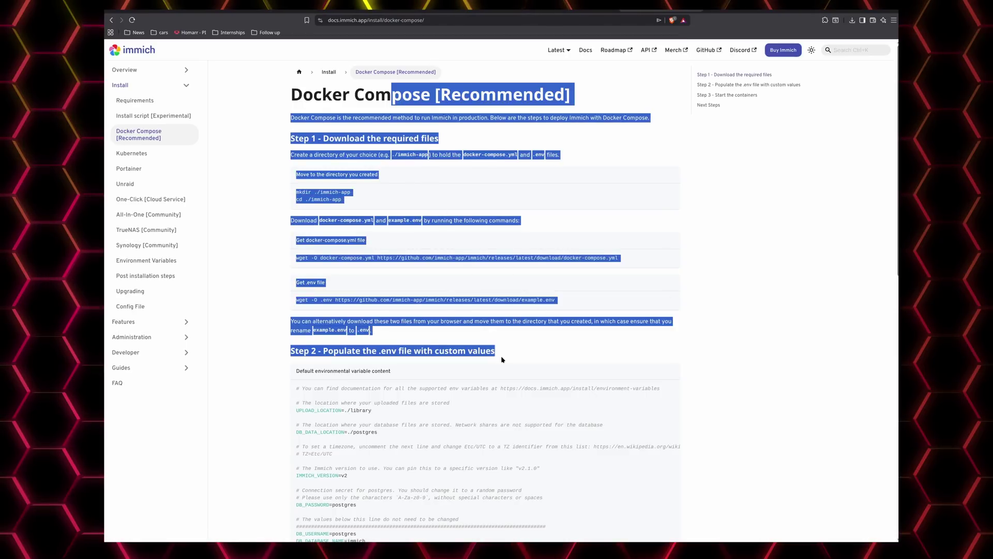
{"action": "left_click", "coordinate": [111, 20]}
{"action": "left_click", "coordinate": [111, 21]}
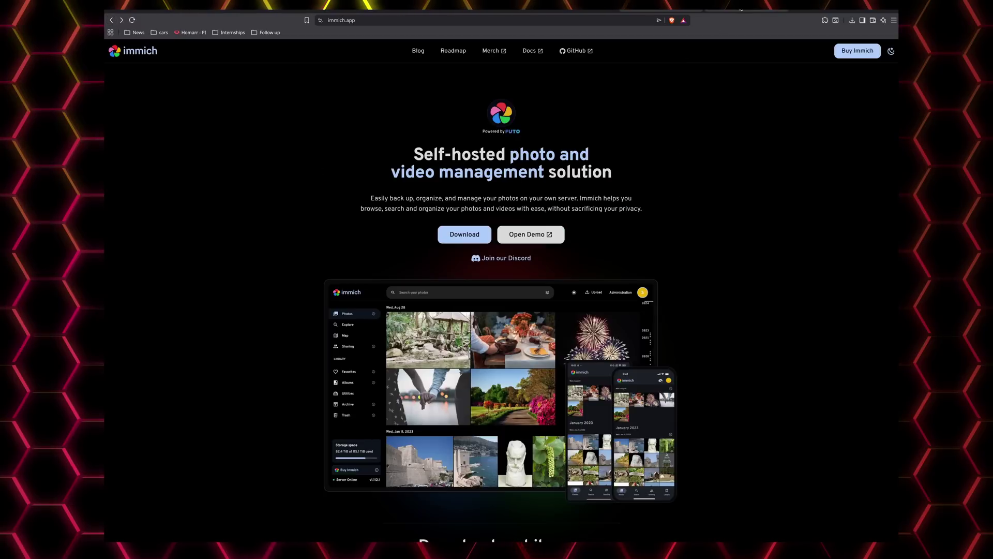
Open the Immich demo, jump to August 2008, and step back through several photos full-screen
{"action": "left_click", "coordinate": [531, 234]}
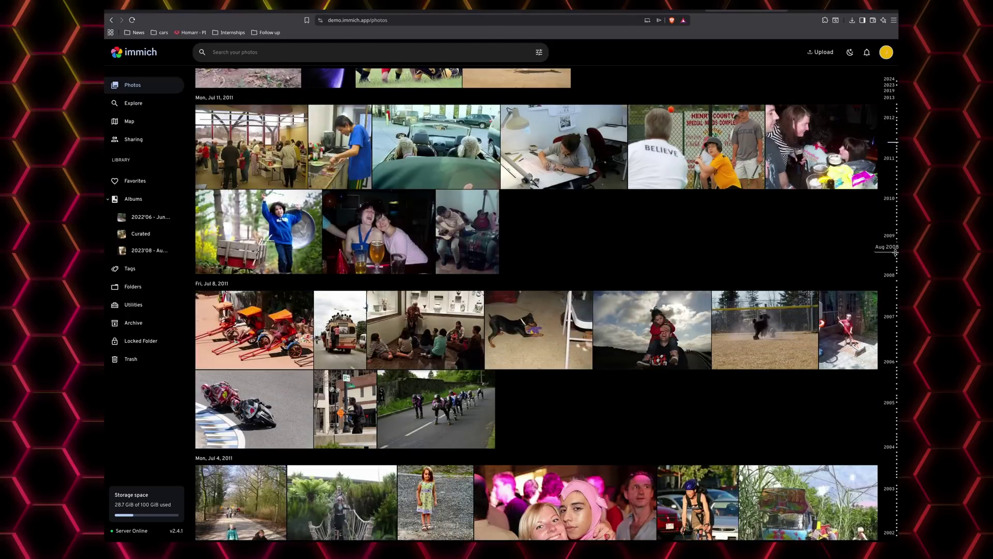
{"action": "left_click", "coordinate": [896, 252]}
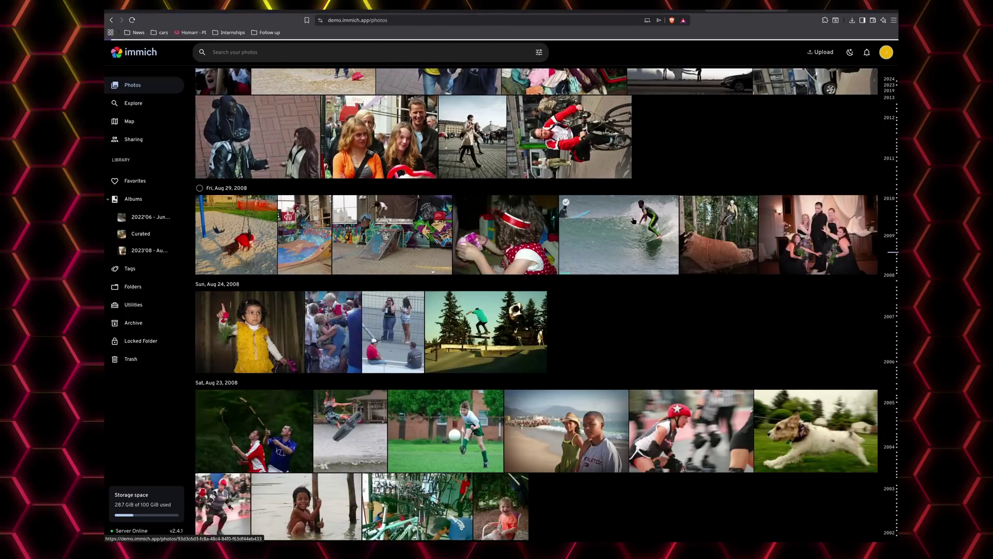
{"action": "left_click", "coordinate": [633, 221]}
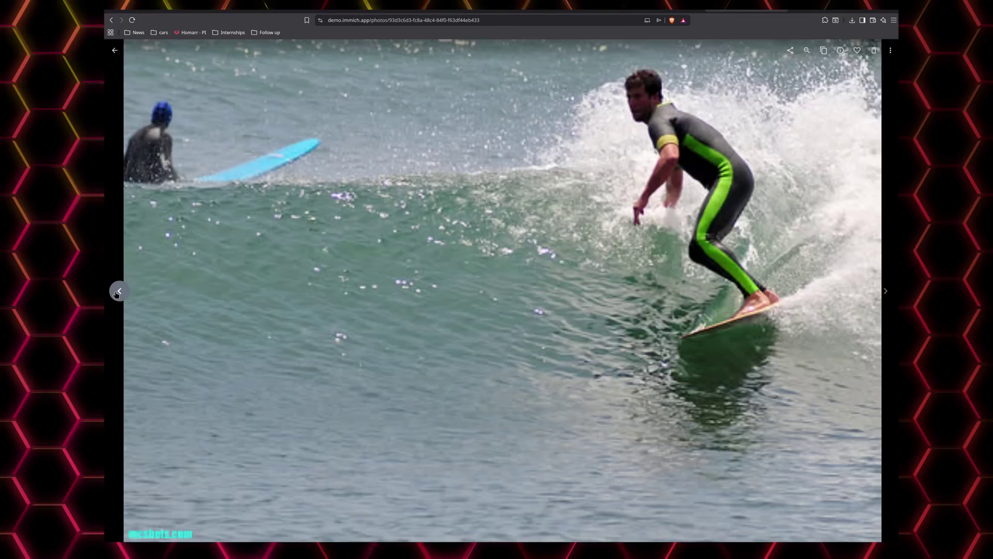
{"action": "left_click", "coordinate": [118, 291]}
{"action": "left_click", "coordinate": [118, 292]}
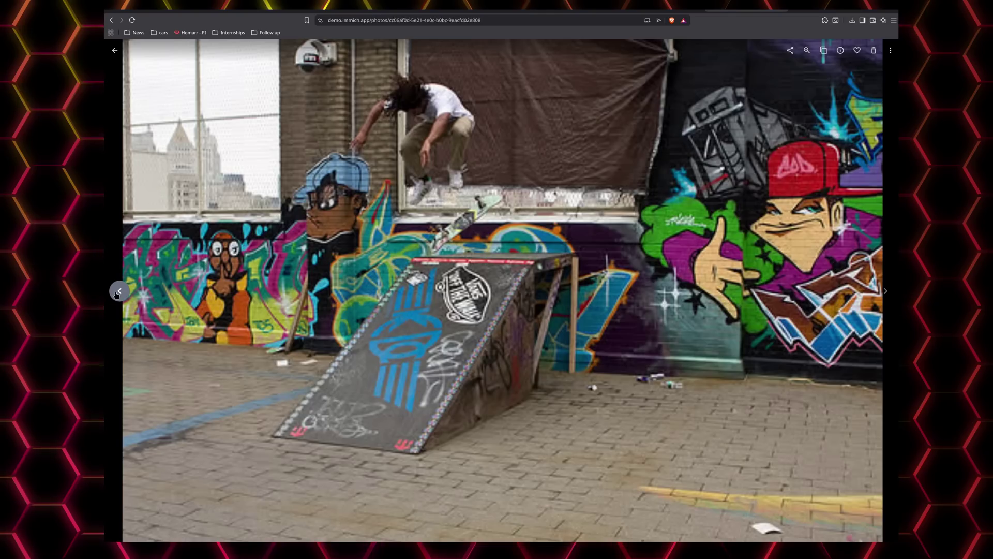
{"action": "left_click", "coordinate": [118, 291]}
{"action": "left_click", "coordinate": [118, 292]}
{"action": "left_click", "coordinate": [118, 291]}
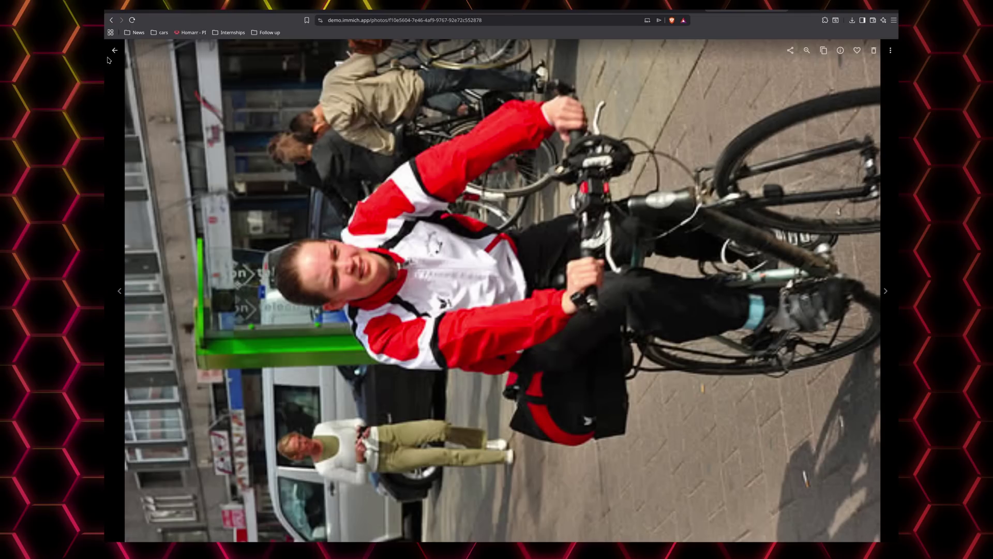
{"action": "left_click", "coordinate": [116, 51]}
Show the photos taken in Cumming from the Explore page
{"action": "left_click", "coordinate": [129, 106]}
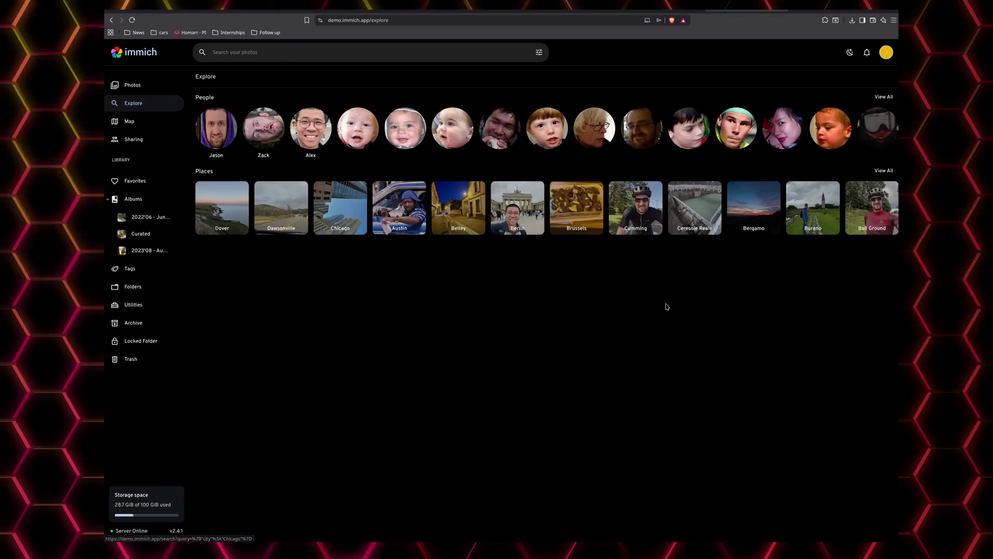
{"action": "left_click", "coordinate": [649, 206]}
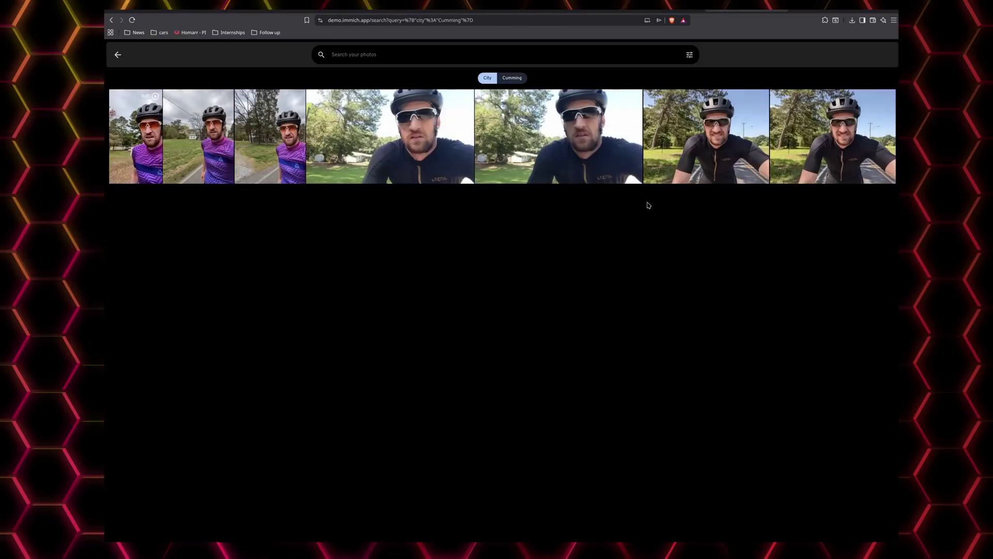
{"action": "left_click", "coordinate": [118, 56]}
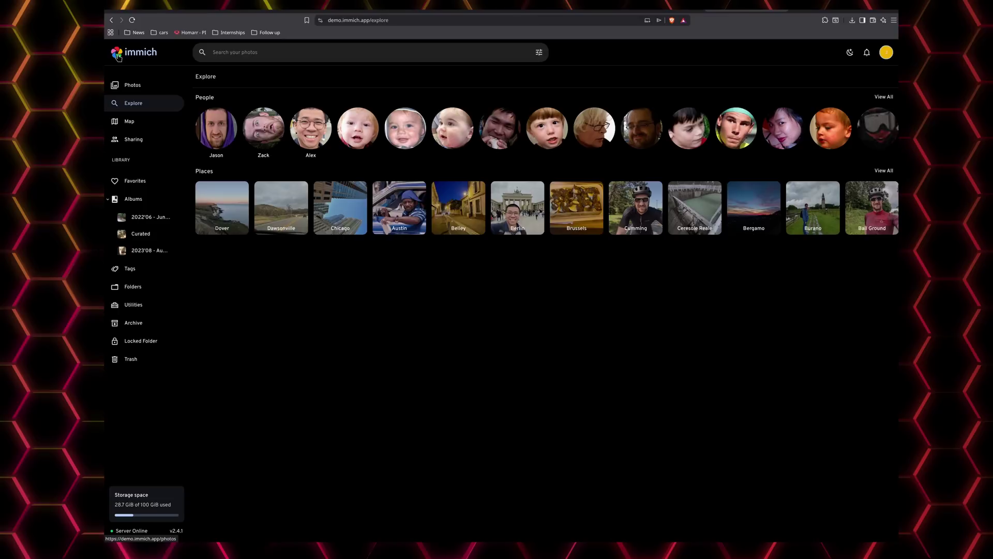
Open the photo location map and view one of its photos full-screen
{"action": "left_click", "coordinate": [130, 122]}
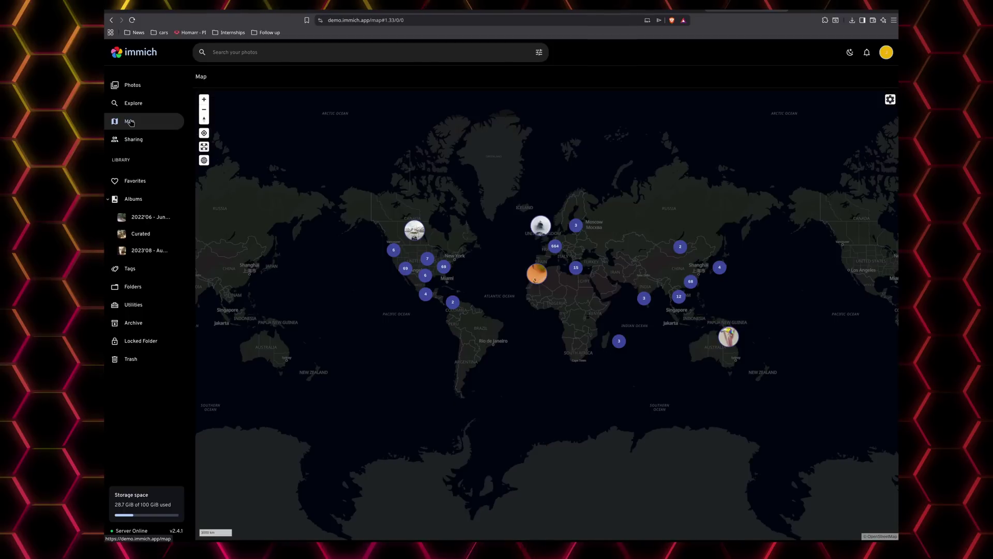
{"action": "left_click", "coordinate": [444, 269]}
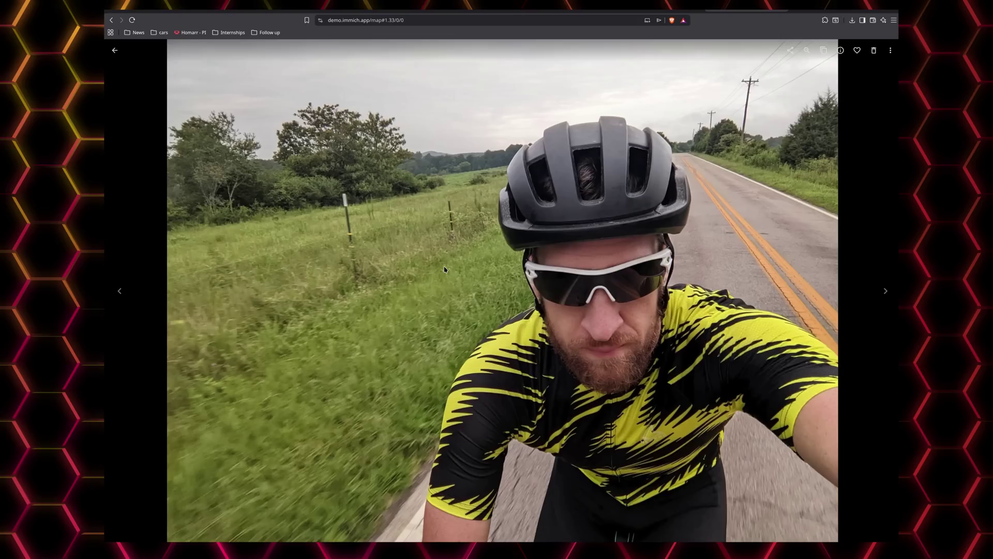
{"action": "left_click", "coordinate": [116, 51]}
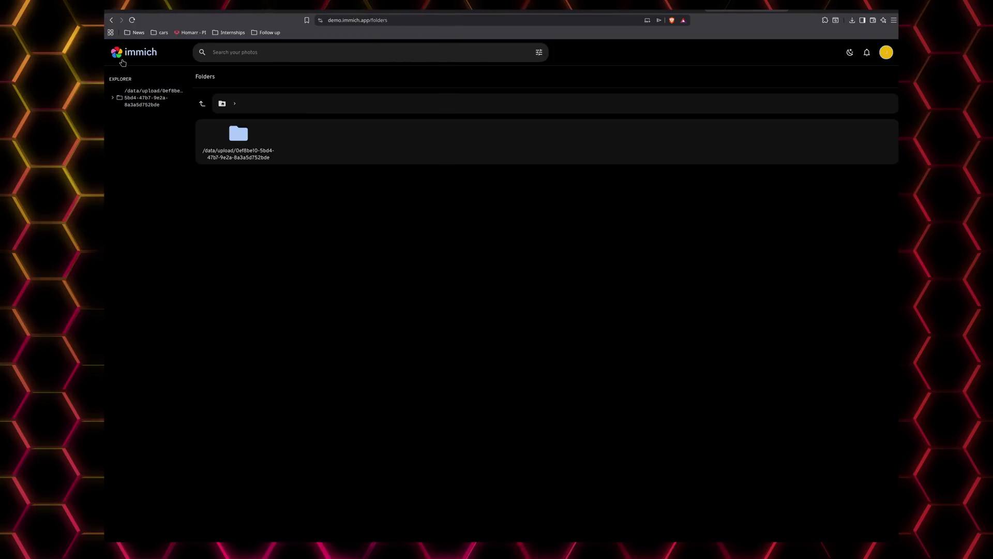
{"action": "left_click", "coordinate": [114, 20]}
{"action": "left_click", "coordinate": [240, 53]}
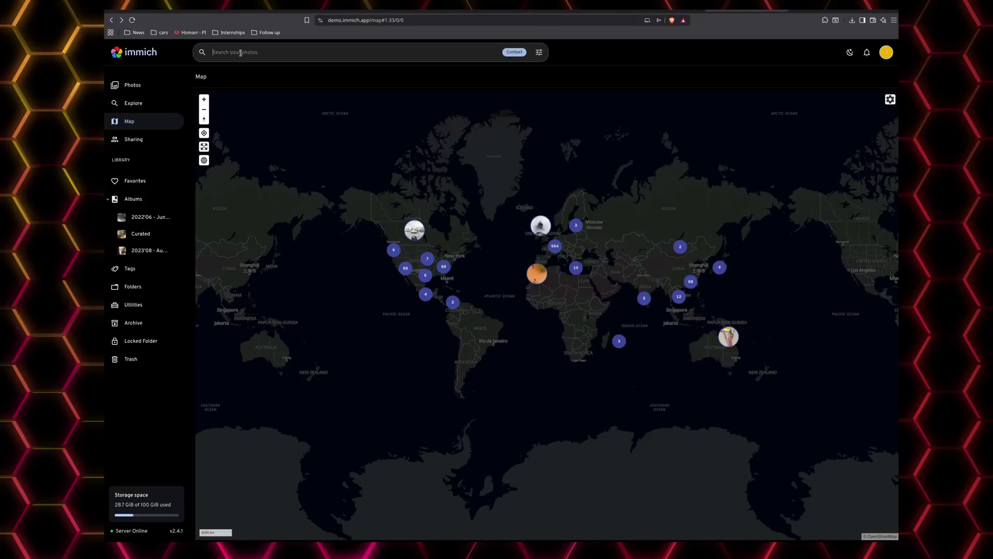
Search the demo photos for 'cycling' and scroll the results
{"action": "type", "text": "cycling"}
{"action": "key", "text": "Return"}
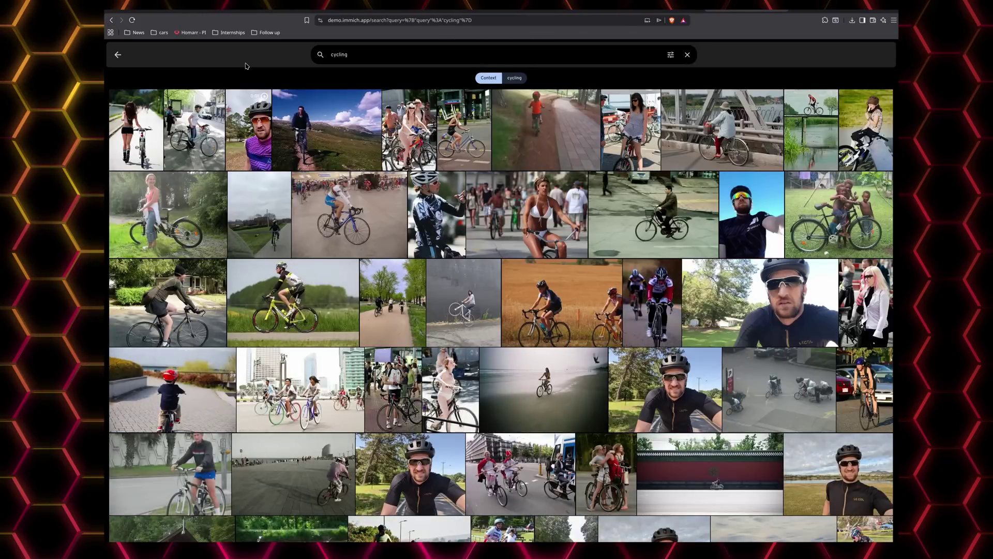
{"action": "scroll", "coordinate": [493, 356], "scroll_direction": "down", "scroll_amount": 1}
{"action": "scroll", "coordinate": [493, 357], "scroll_direction": "down", "scroll_amount": 10}
{"action": "scroll", "coordinate": [493, 357], "scroll_direction": "up", "scroll_amount": 4}
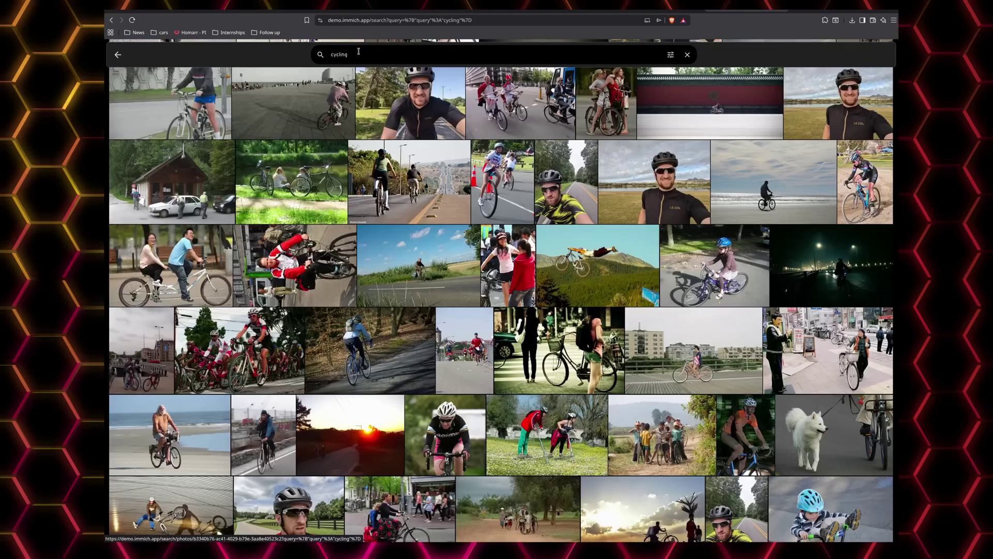
Search for 'beach', then replace it with a 'mountain' search
{"action": "left_click", "coordinate": [308, 54]}
{"action": "type", "text": "beach"}
{"action": "key", "text": "Return"}
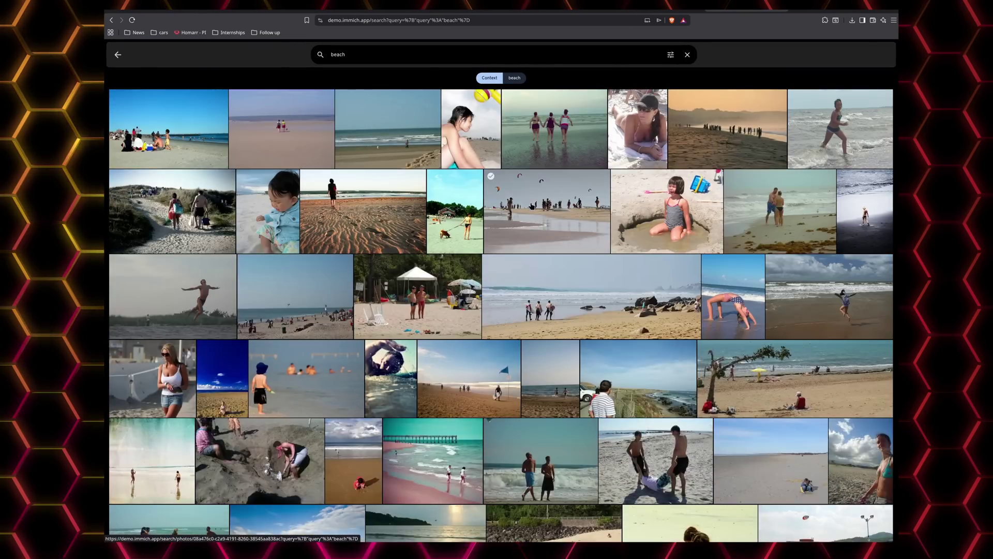
{"action": "scroll", "coordinate": [531, 211], "scroll_direction": "down", "scroll_amount": 5}
{"action": "scroll", "coordinate": [532, 211], "scroll_direction": "down", "scroll_amount": 3}
{"action": "scroll", "coordinate": [532, 211], "scroll_direction": "up", "scroll_amount": 8}
{"action": "left_click", "coordinate": [382, 54]}
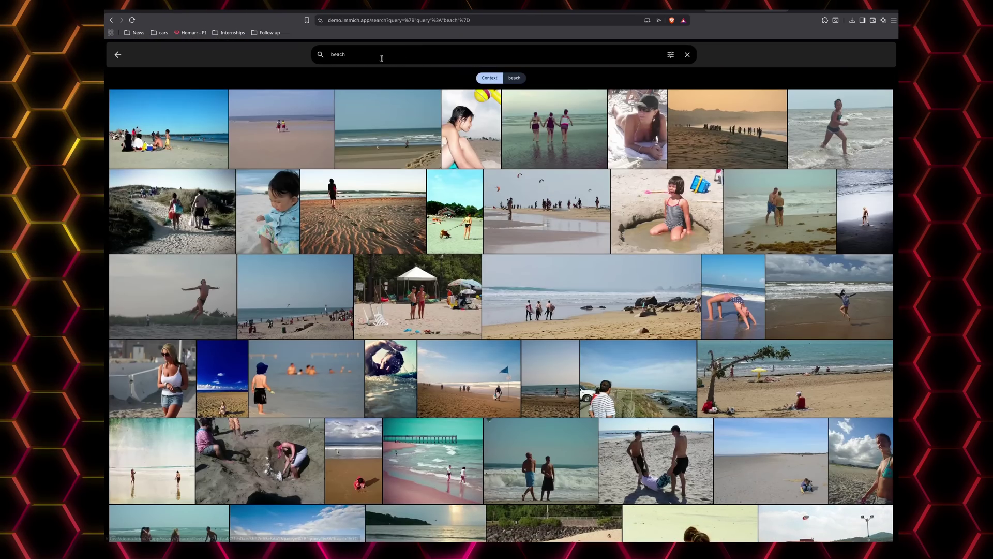
{"action": "type", "text": "mountain"}
{"action": "key", "text": "Return"}
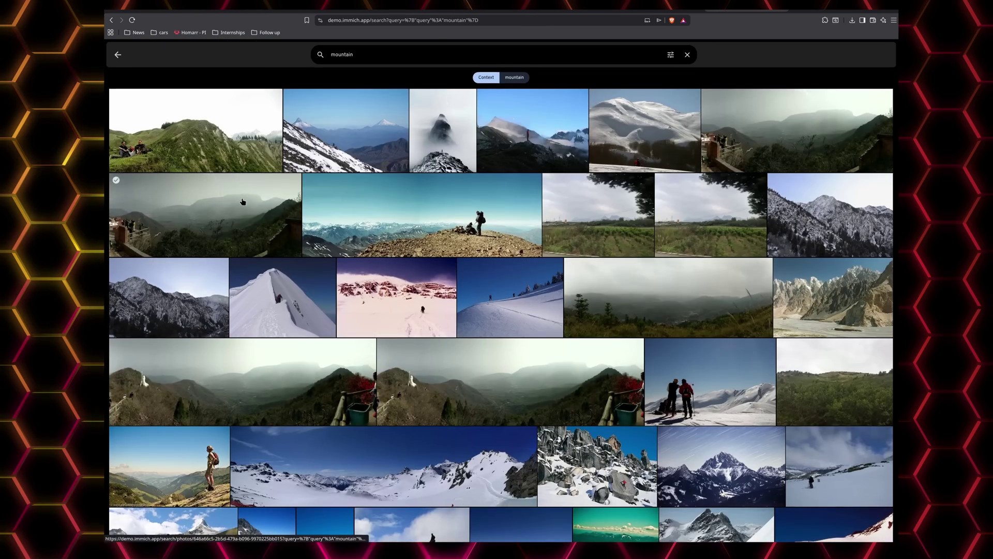
{"action": "scroll", "coordinate": [116, 56], "scroll_direction": "down", "scroll_amount": 2}
Return to the photos timeline and open the Utilities page
{"action": "left_click", "coordinate": [117, 56]}
{"action": "left_click", "coordinate": [132, 86]}
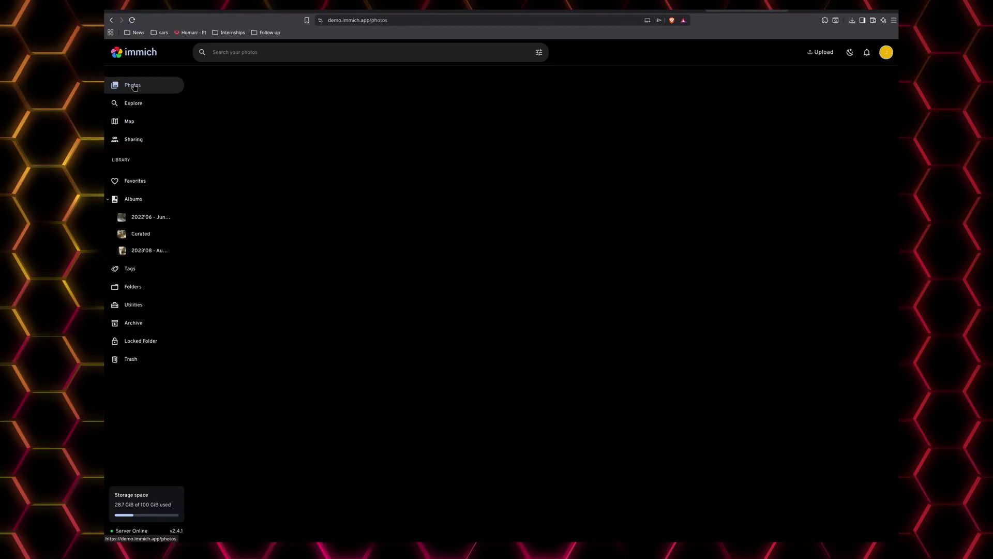
{"action": "scroll", "coordinate": [199, 312], "scroll_direction": "down", "scroll_amount": 10}
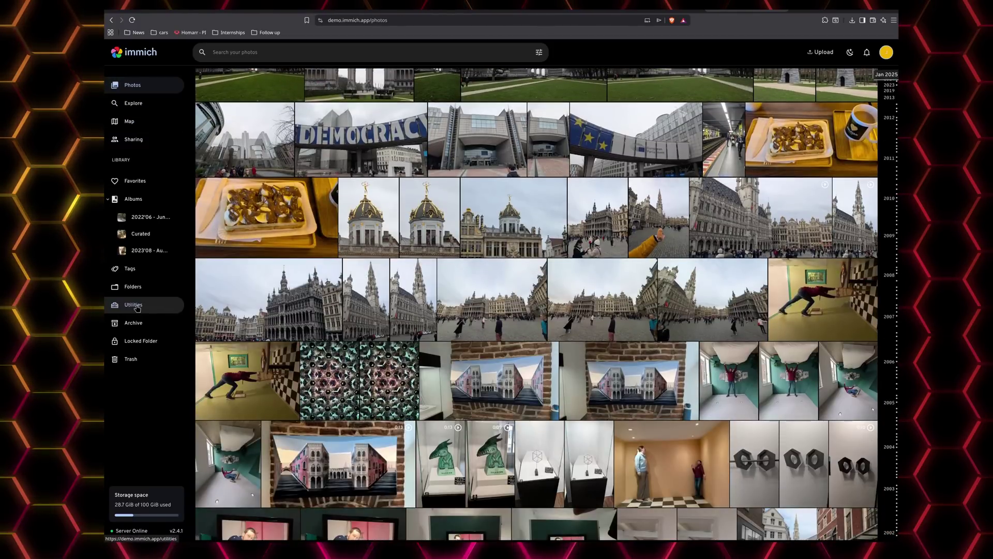
{"action": "left_click", "coordinate": [133, 305]}
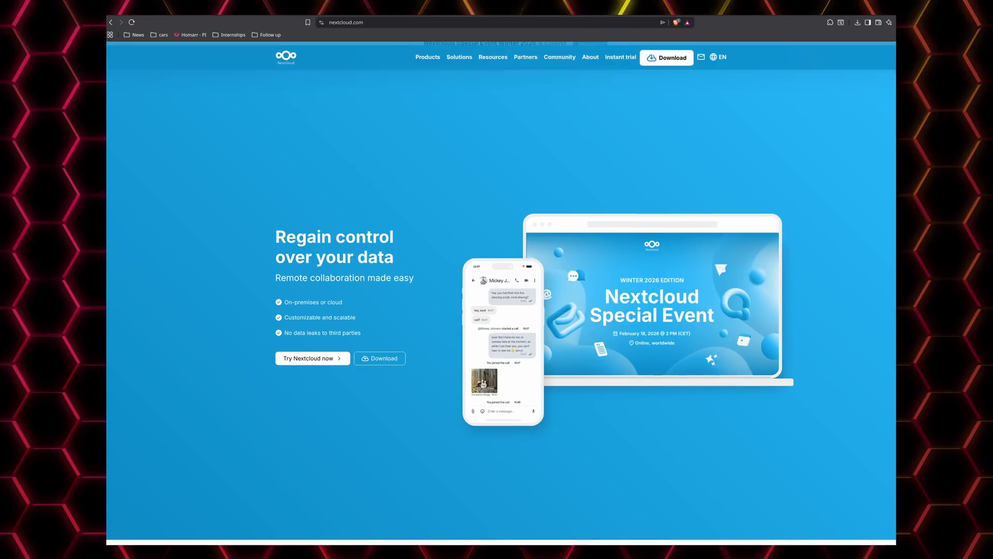
Scroll nextcloud.com to the Nextcloud Hub section and toggle the Nextcloud Files description
{"action": "scroll", "coordinate": [893, 123], "scroll_direction": "down", "scroll_amount": 8}
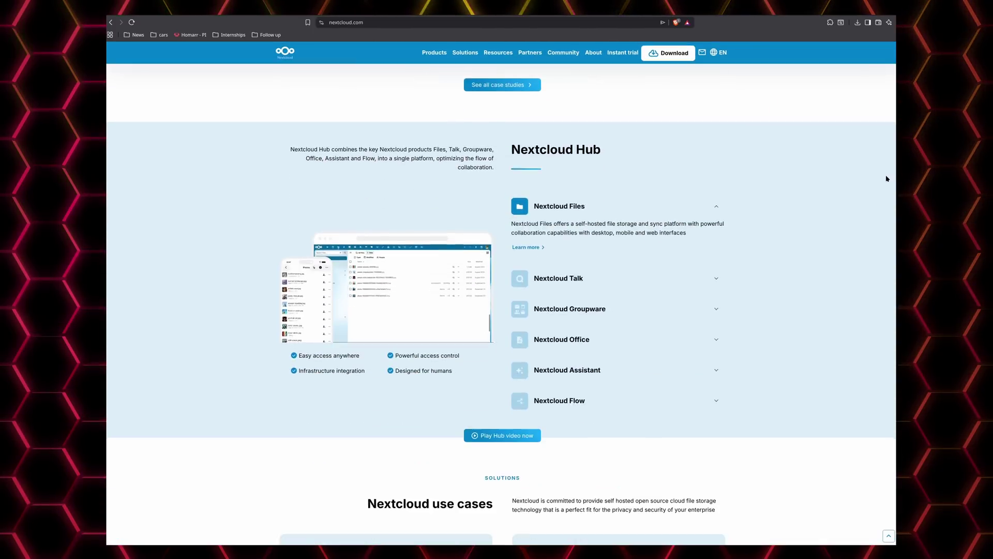
{"action": "scroll", "coordinate": [882, 191], "scroll_direction": "down", "scroll_amount": 7}
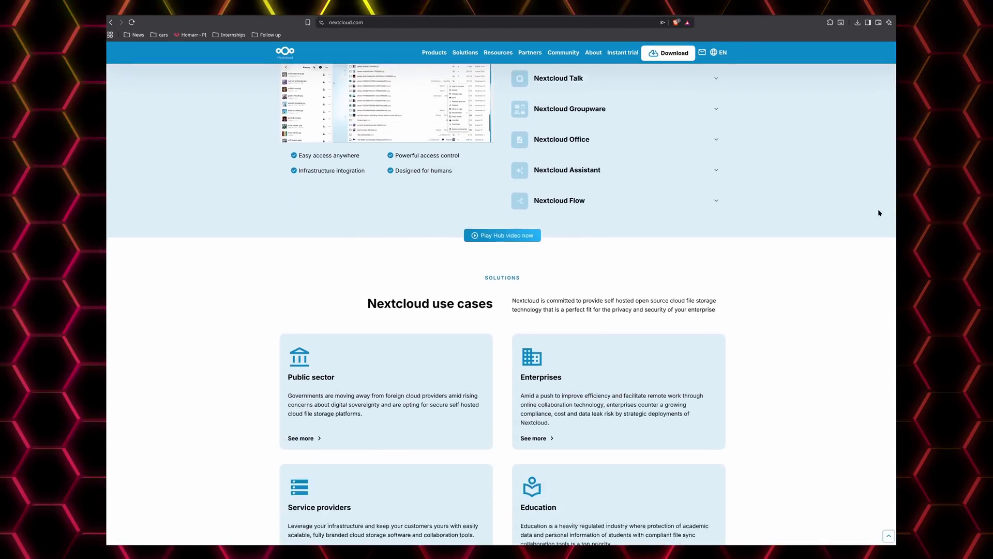
{"action": "scroll", "coordinate": [886, 186], "scroll_direction": "up", "scroll_amount": 7}
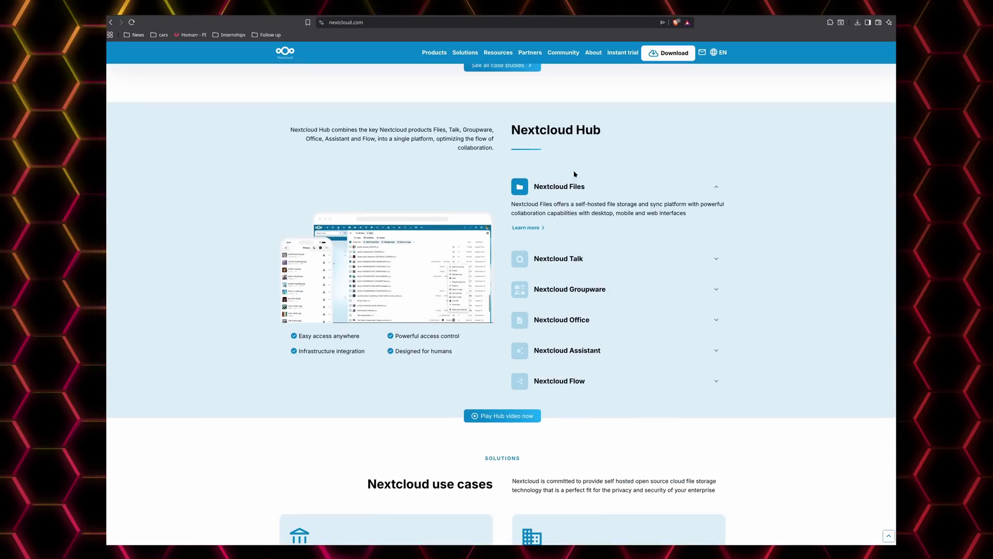
{"action": "left_click", "coordinate": [534, 186]}
Open the full Nextcloud Files product page and read through it
{"action": "left_click", "coordinate": [547, 188]}
{"action": "left_click", "coordinate": [538, 228]}
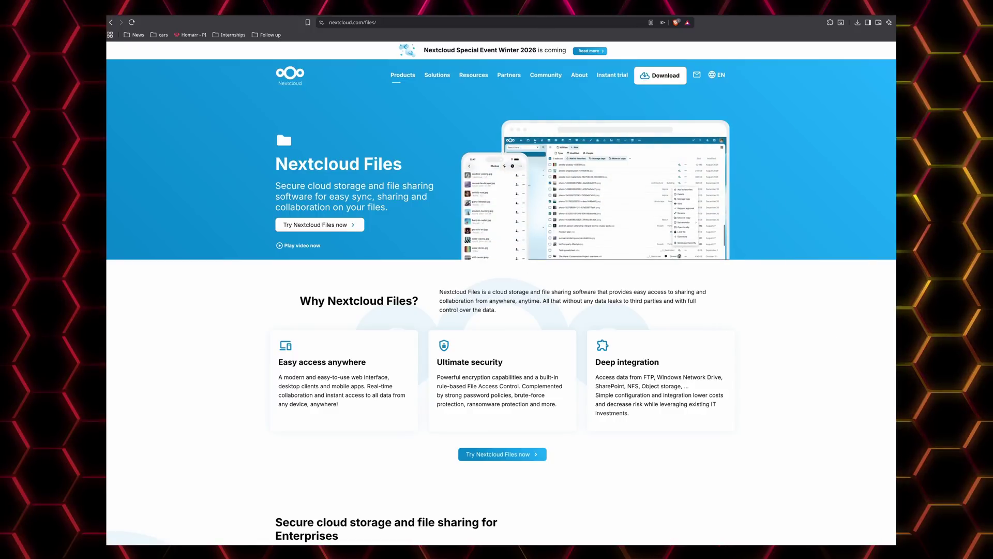
{"action": "scroll", "coordinate": [500, 293], "scroll_direction": "down", "scroll_amount": 5}
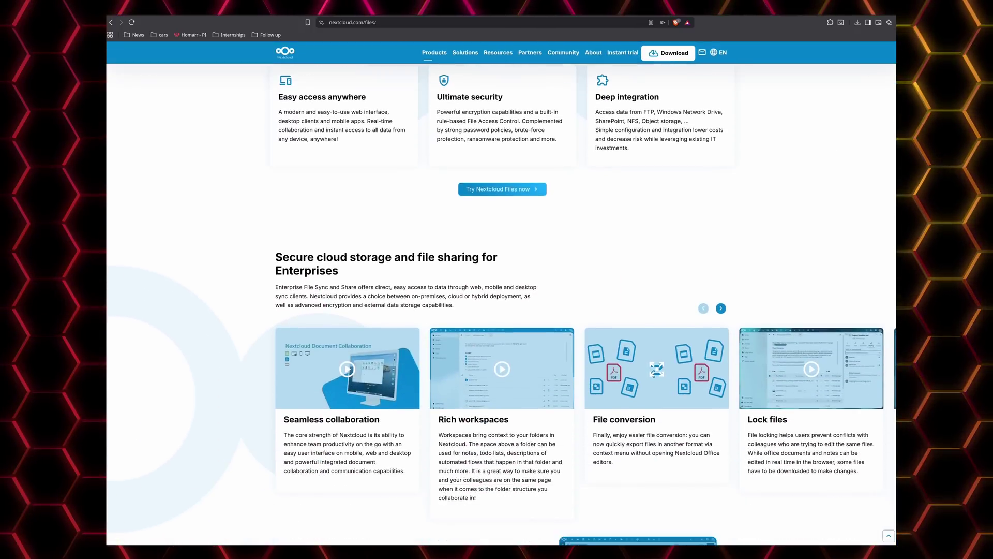
{"action": "scroll", "coordinate": [501, 293], "scroll_direction": "down", "scroll_amount": 4}
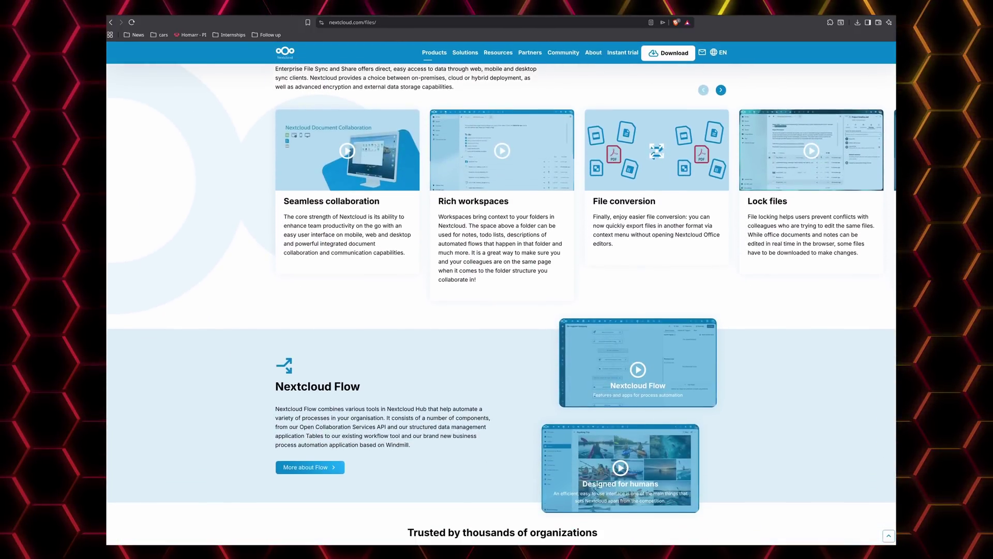
{"action": "scroll", "coordinate": [501, 293], "scroll_direction": "down", "scroll_amount": 2}
{"action": "key", "text": "Home"}
Look through the Nextcloud Groupware product page from the Products menu
{"action": "mouse_move", "coordinate": [410, 71]}
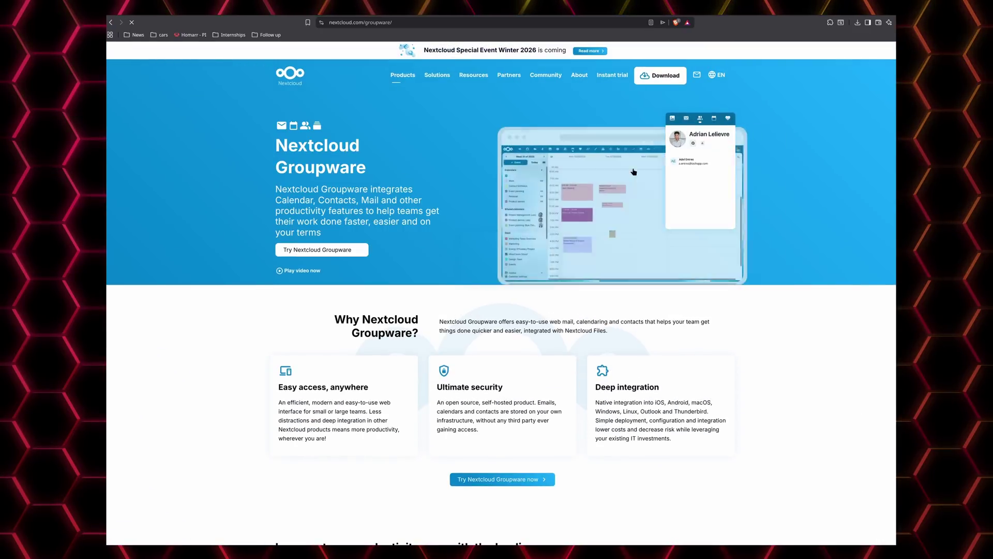
{"action": "scroll", "coordinate": [501, 293], "scroll_direction": "down", "scroll_amount": 6}
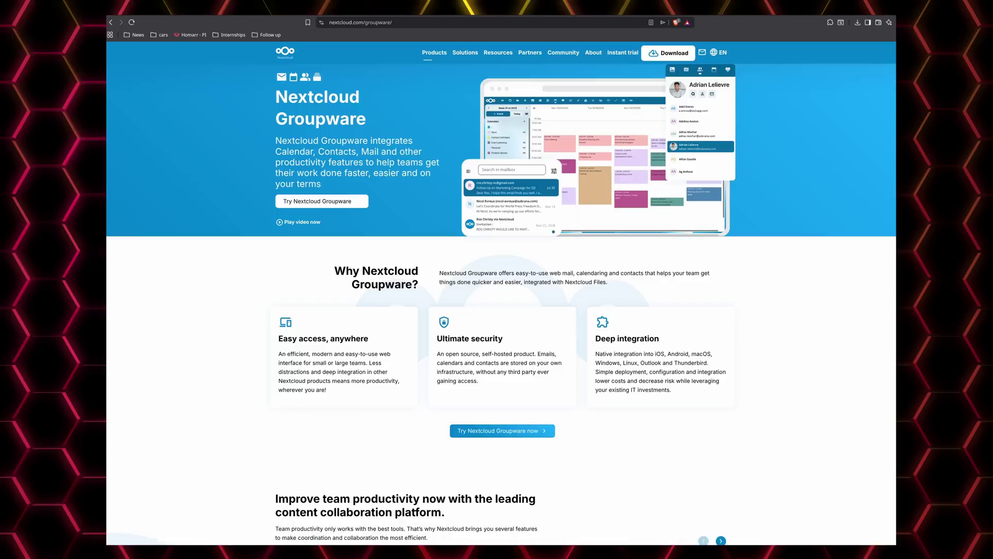
{"action": "scroll", "coordinate": [500, 292], "scroll_direction": "down", "scroll_amount": 6}
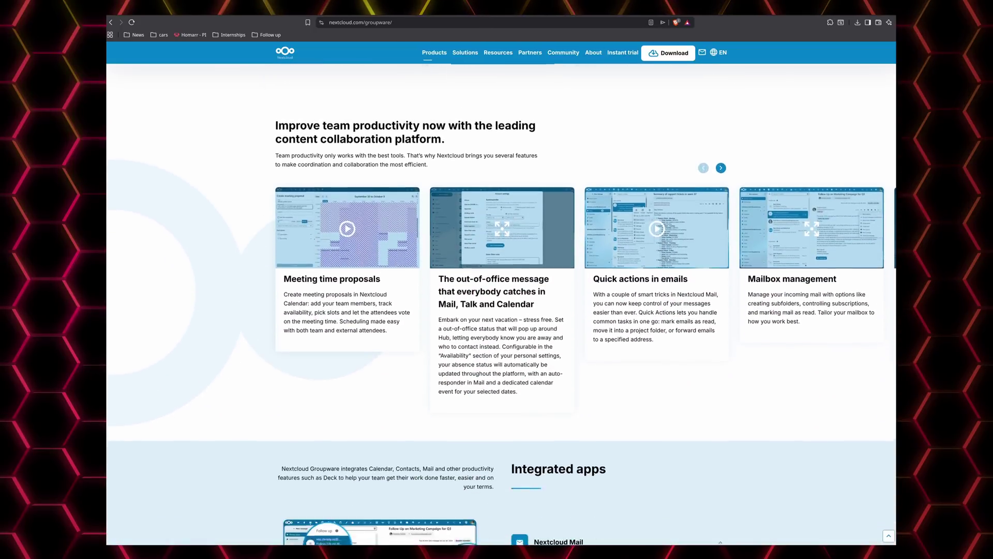
{"action": "scroll", "coordinate": [729, 339], "scroll_direction": "down", "scroll_amount": 1}
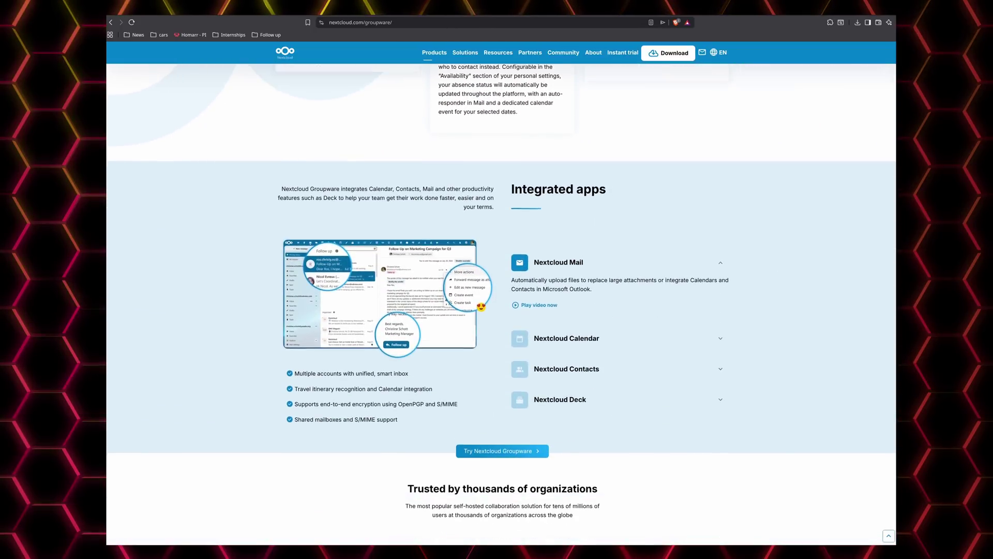
{"action": "scroll", "coordinate": [724, 334], "scroll_direction": "up", "scroll_amount": 15}
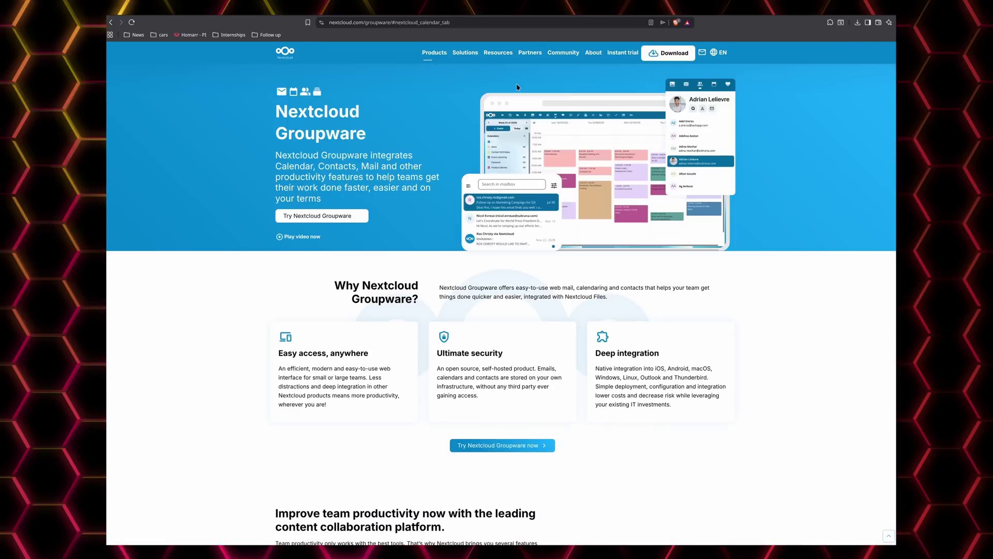
Open the Nextcloud Talk product page and scroll through it
{"action": "mouse_move", "coordinate": [434, 52]}
{"action": "left_click", "coordinate": [462, 105]}
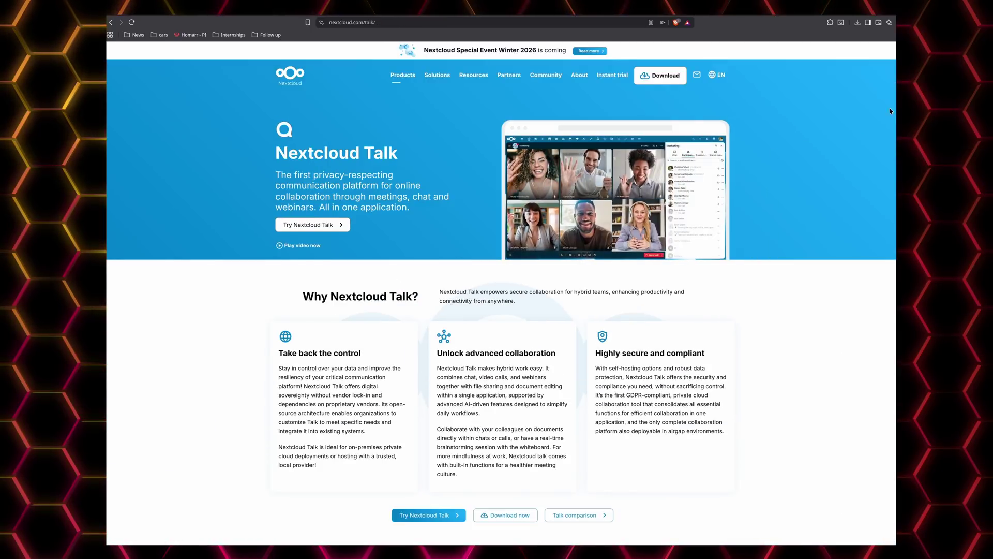
{"action": "scroll", "coordinate": [501, 300], "scroll_direction": "down", "scroll_amount": 7}
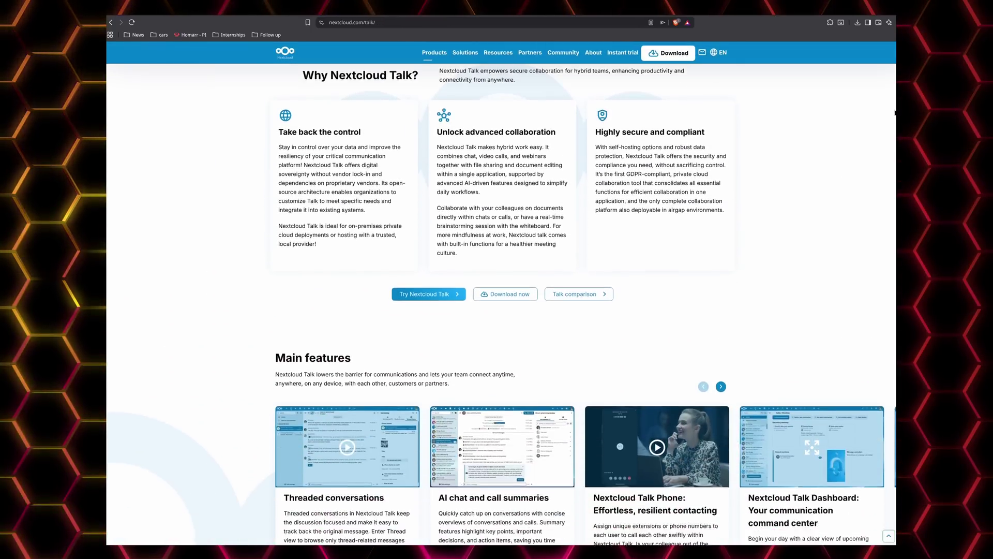
{"action": "scroll", "coordinate": [500, 300], "scroll_direction": "down", "scroll_amount": 3}
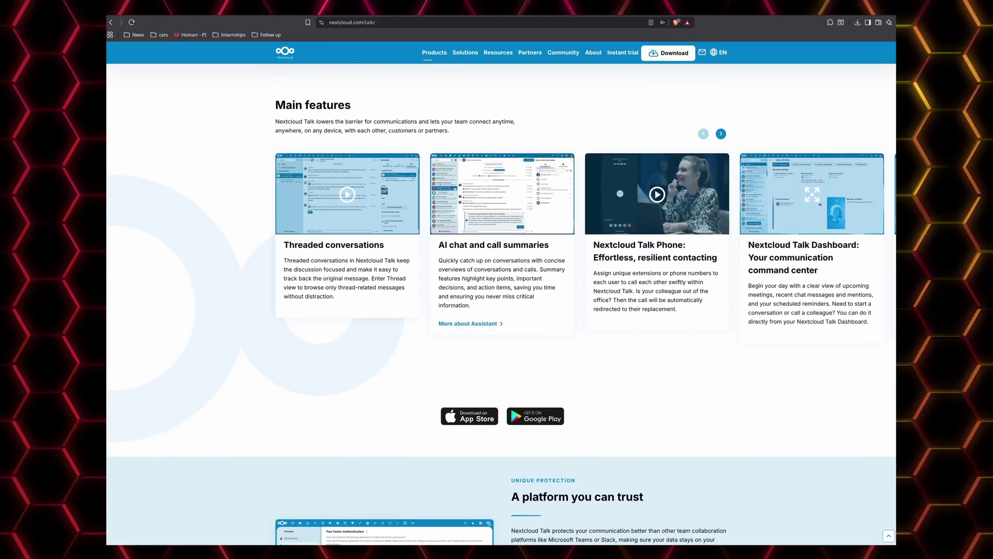
{"action": "scroll", "coordinate": [500, 300], "scroll_direction": "down", "scroll_amount": 7}
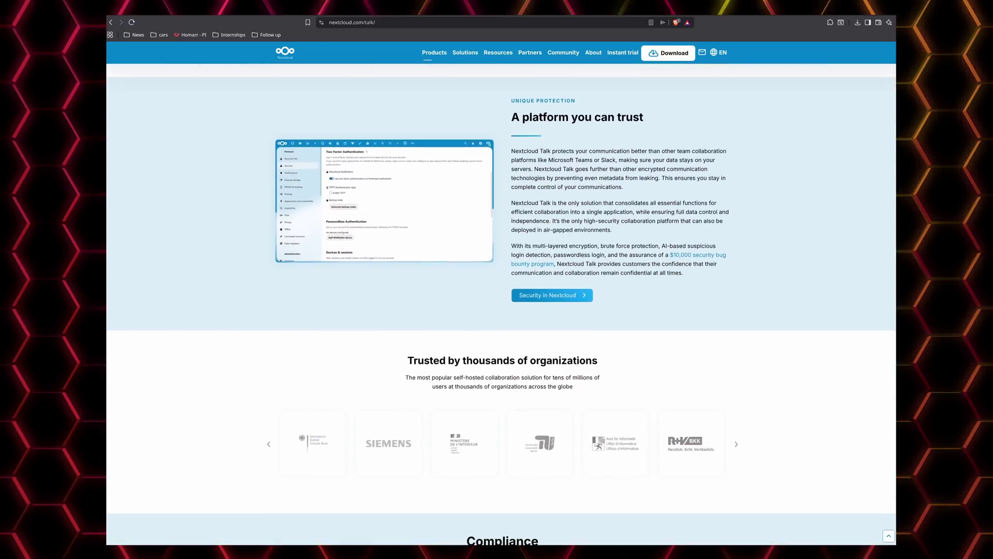
{"action": "scroll", "coordinate": [501, 300], "scroll_direction": "up", "scroll_amount": 17}
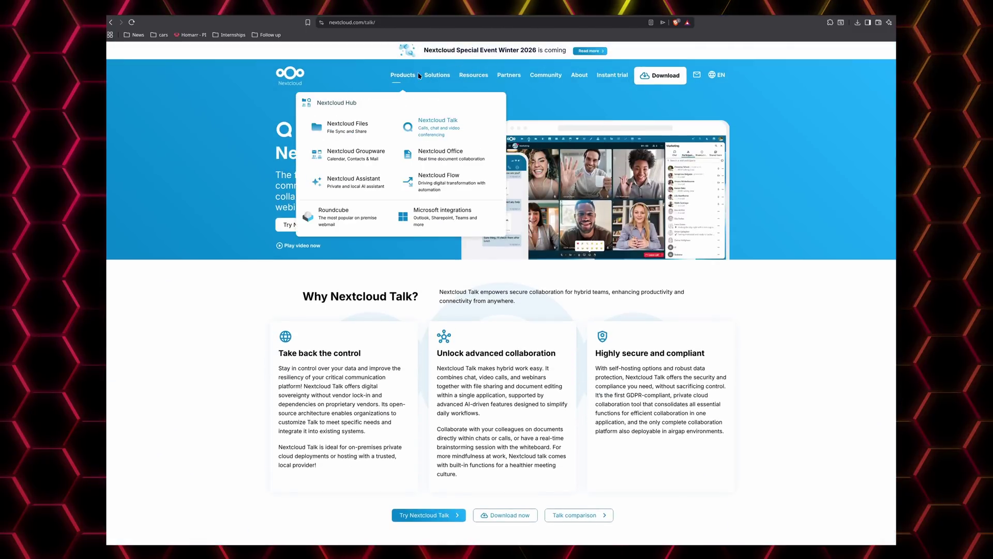
Open the Nextcloud Office page and peek at the Try Nextcloud Office form
{"action": "left_click", "coordinate": [434, 156]}
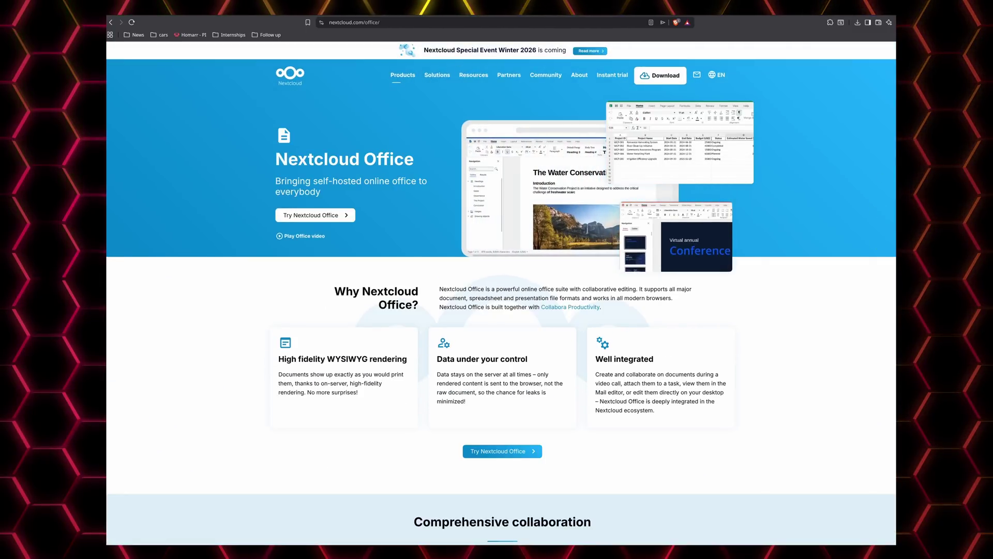
{"action": "scroll", "coordinate": [892, 148], "scroll_direction": "down", "scroll_amount": 3}
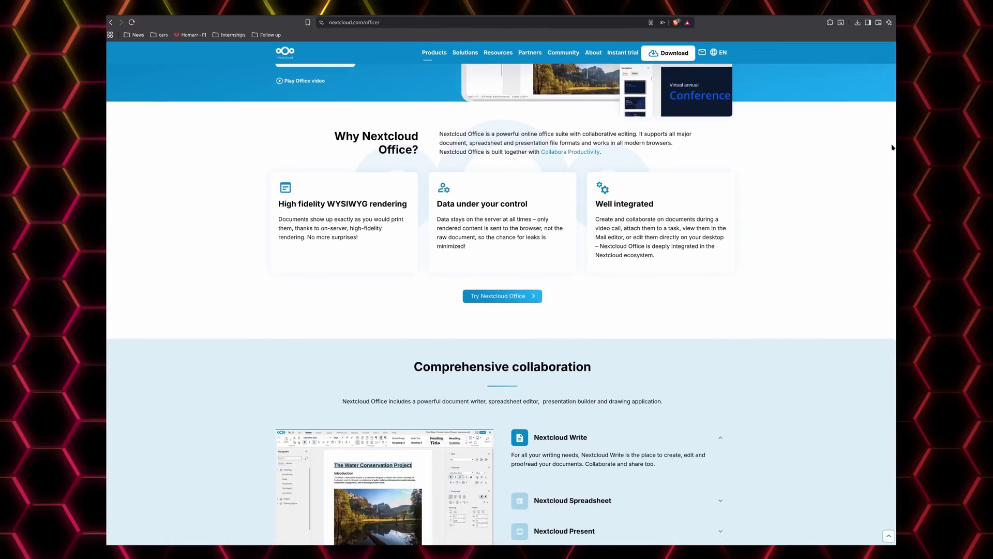
{"action": "left_click", "coordinate": [524, 296]}
{"action": "left_click", "coordinate": [111, 23]}
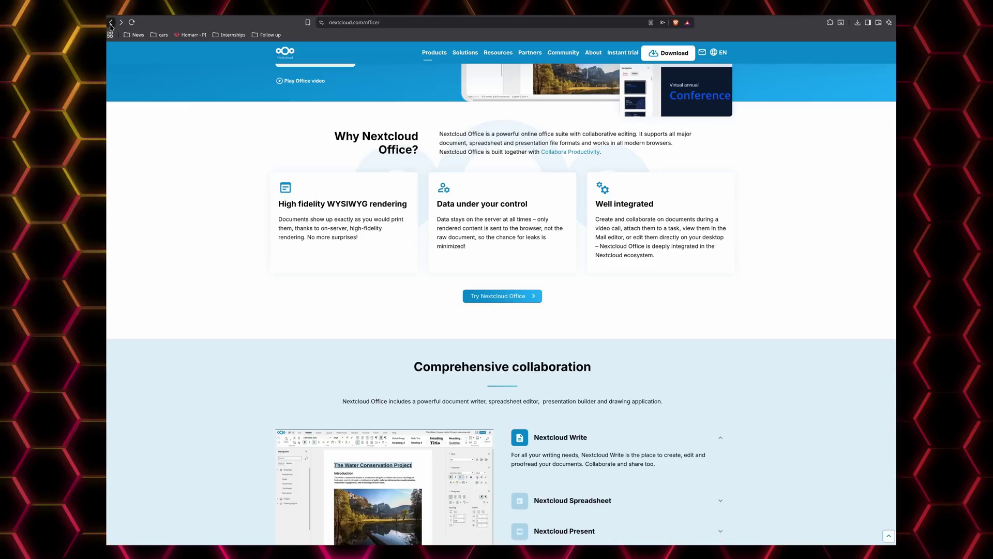
Expand the Present, Spreadsheet and Draw descriptions on the Office page
{"action": "scroll", "coordinate": [501, 305], "scroll_direction": "down", "scroll_amount": 5}
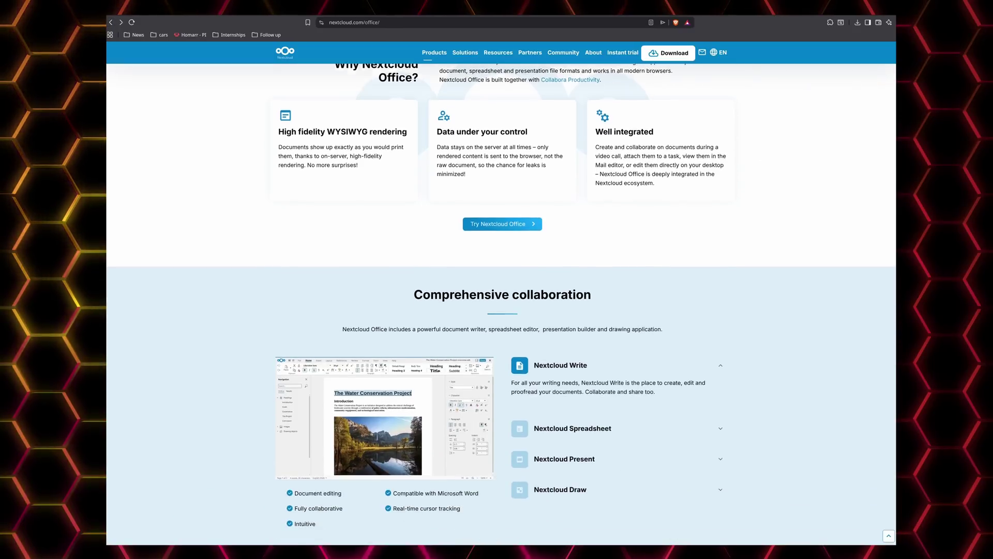
{"action": "left_click", "coordinate": [564, 235]}
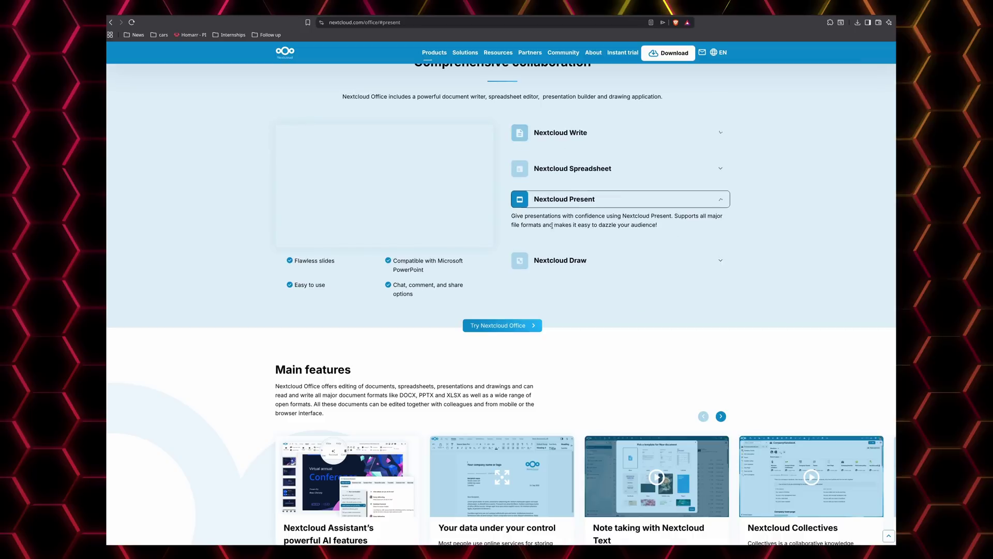
{"action": "left_click", "coordinate": [559, 165]}
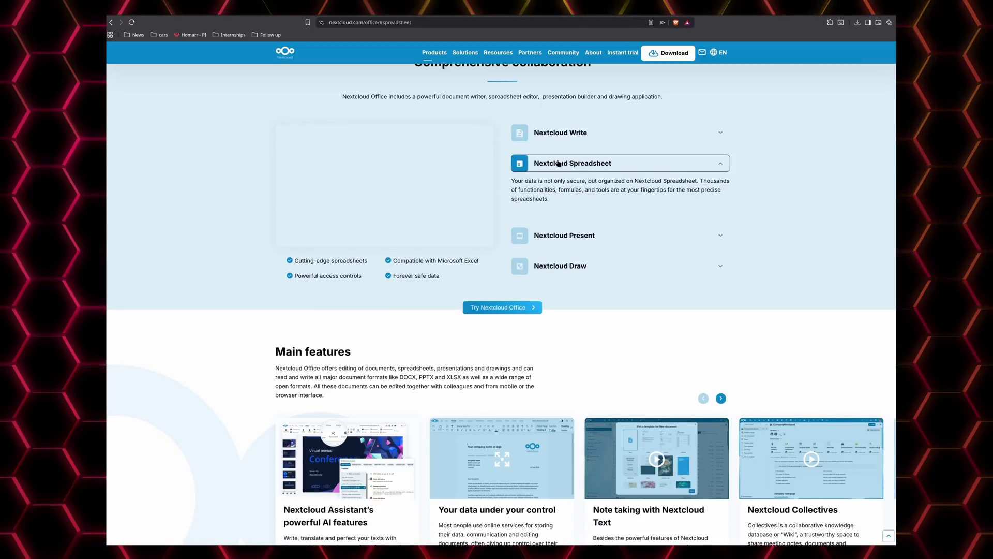
{"action": "left_click", "coordinate": [564, 266]}
{"action": "scroll", "coordinate": [824, 321], "scroll_direction": "down", "scroll_amount": 5}
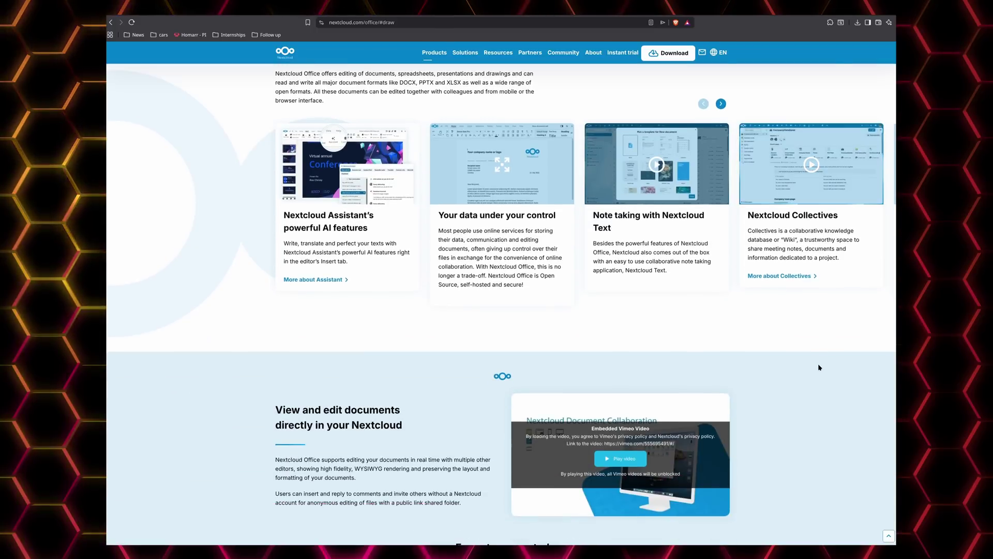
{"action": "scroll", "coordinate": [818, 368], "scroll_direction": "down", "scroll_amount": 4}
{"action": "scroll", "coordinate": [812, 372], "scroll_direction": "up", "scroll_amount": 10}
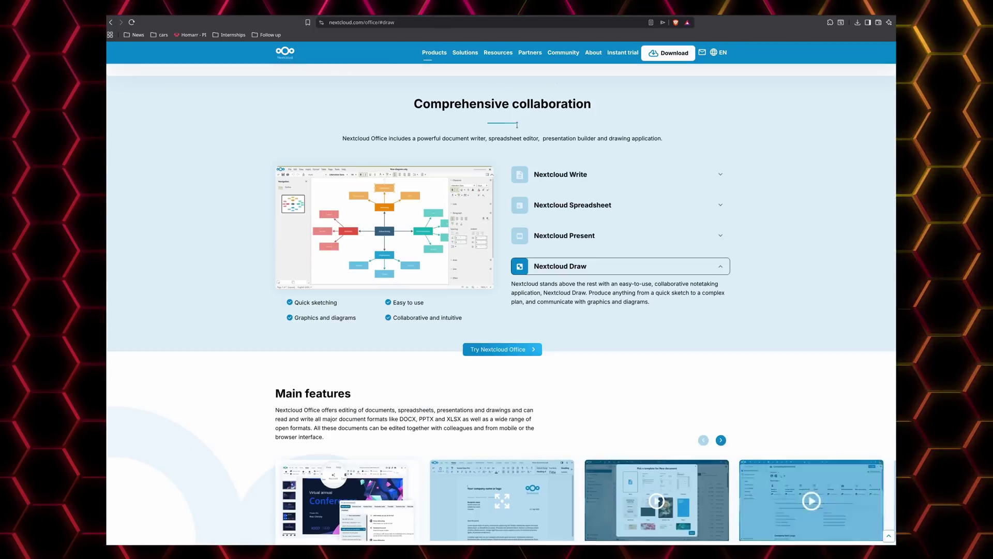
Visit the Nextcloud Assistant and Nextcloud Flow product pages
{"action": "mouse_move", "coordinate": [432, 52]}
{"action": "left_click", "coordinate": [385, 154]}
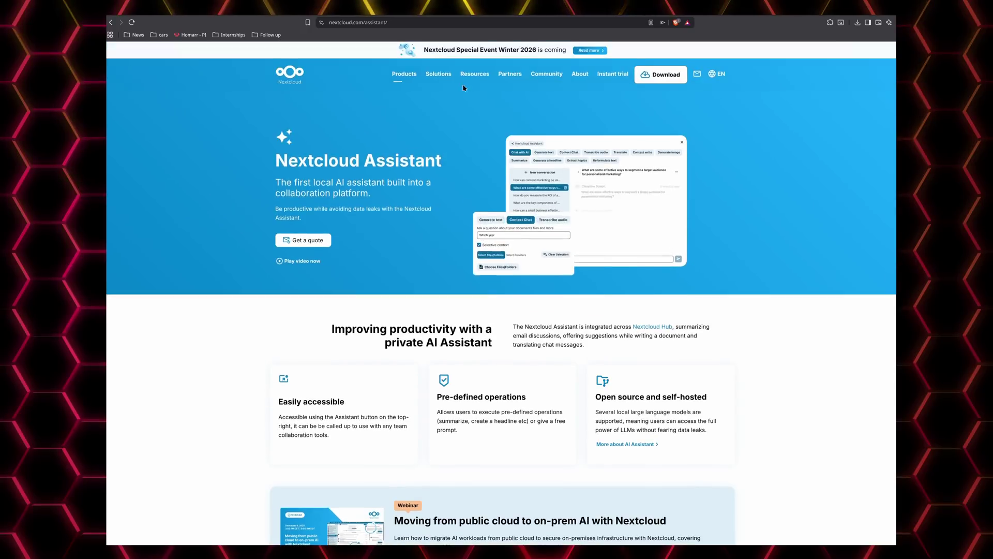
{"action": "mouse_move", "coordinate": [403, 75]}
{"action": "left_click", "coordinate": [435, 180]}
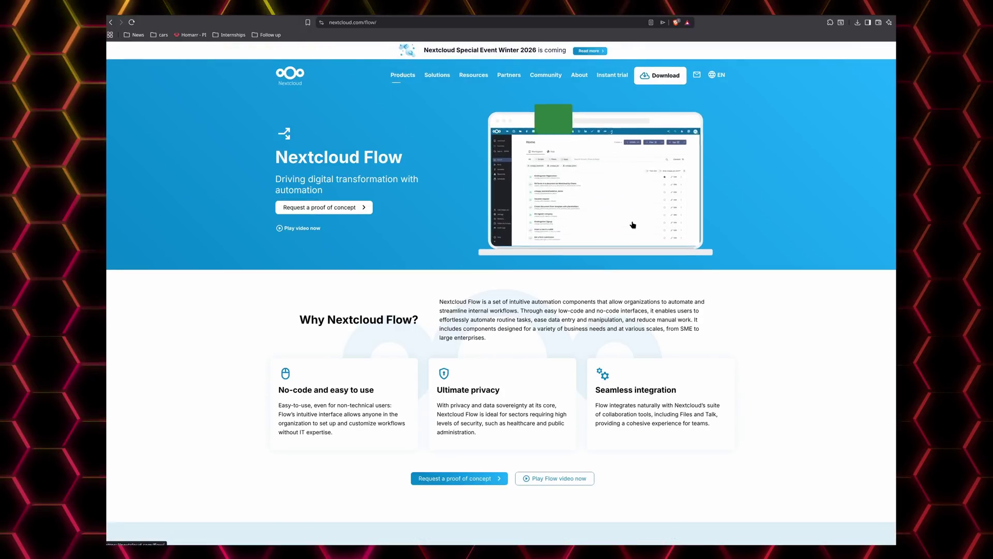
Expand Nextcloud All-in-One under server downloads and open its GitHub setup guide
{"action": "mouse_move", "coordinate": [646, 75]}
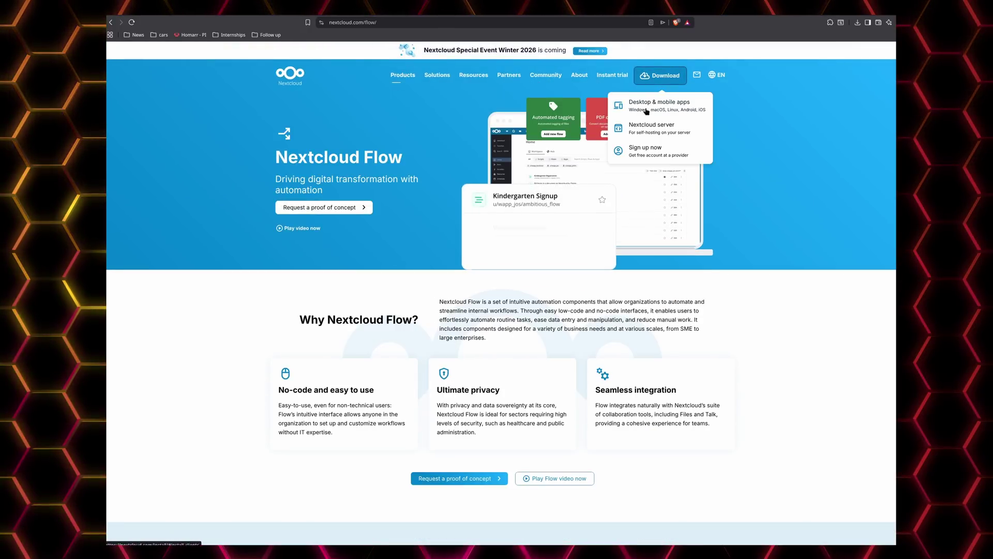
{"action": "left_click", "coordinate": [652, 128]}
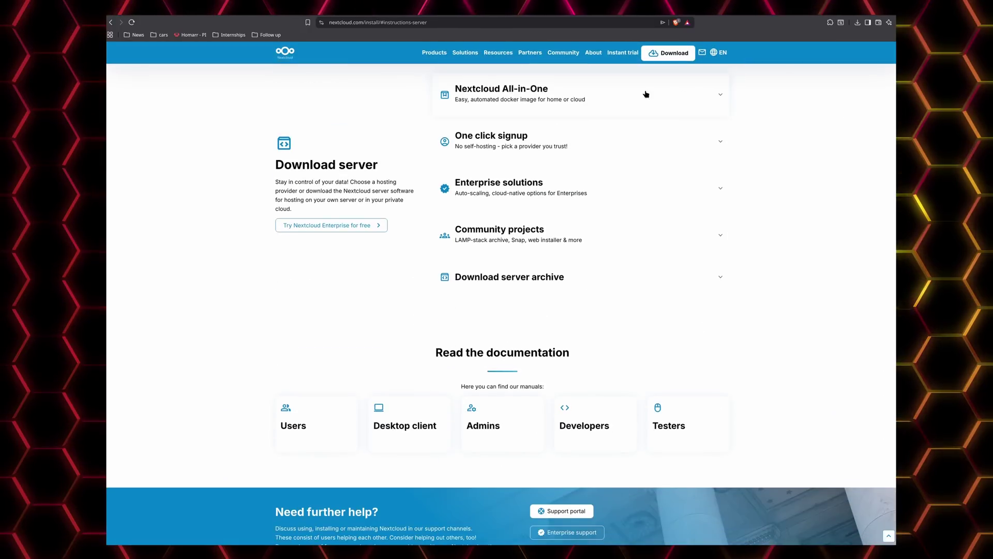
{"action": "left_click", "coordinate": [720, 95]}
{"action": "left_click_drag", "start_coordinate": [439, 154], "coordinate": [607, 163]}
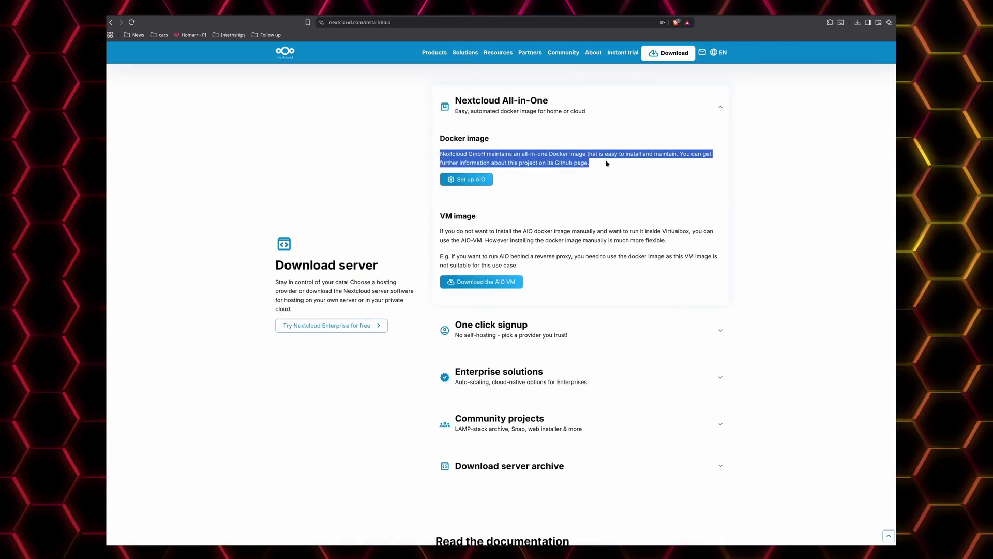
{"action": "left_click", "coordinate": [483, 179]}
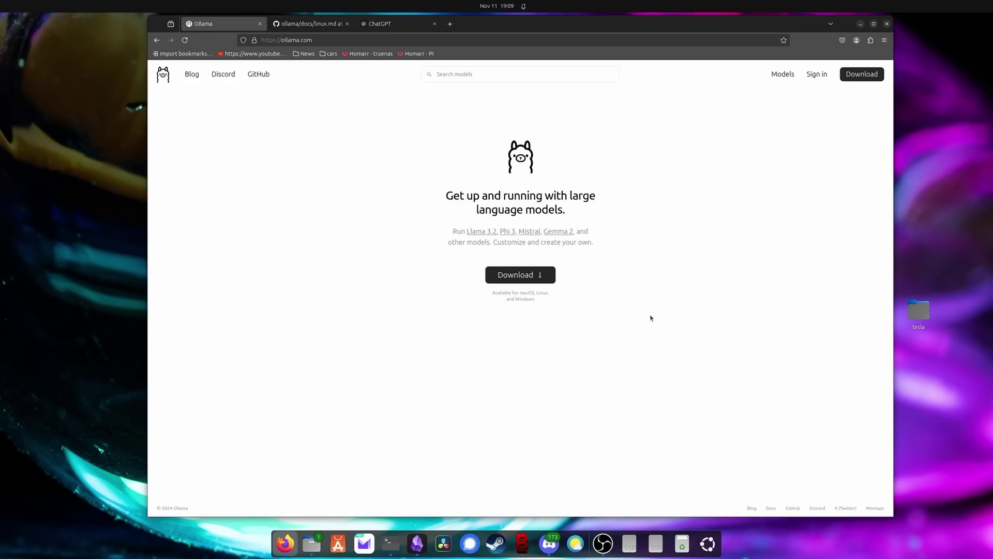
Open the Ollama download page showing the Linux curl install command
{"action": "left_click", "coordinate": [521, 275]}
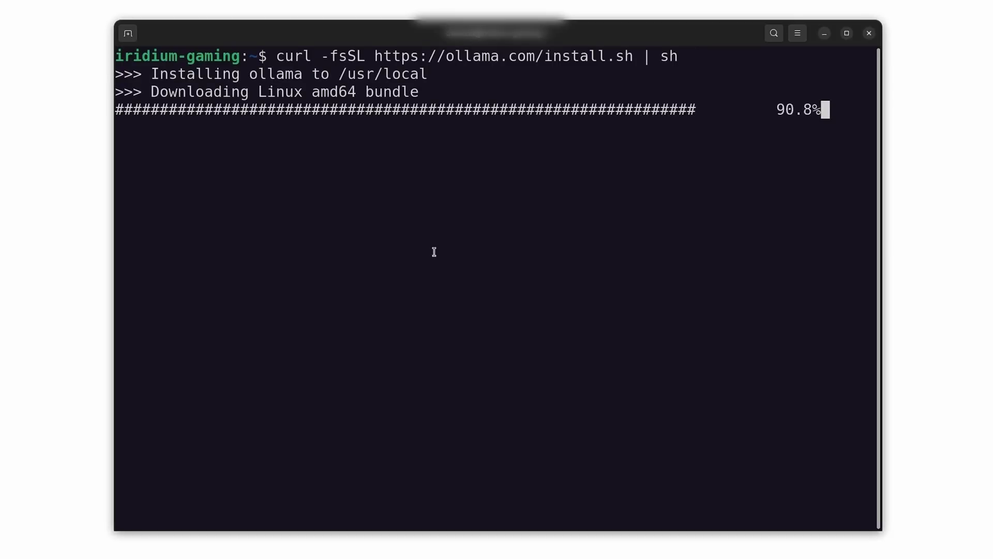
Print Ollama's usage help, list models, and pull gemma2:27b
{"action": "type", "text": "ollama"}
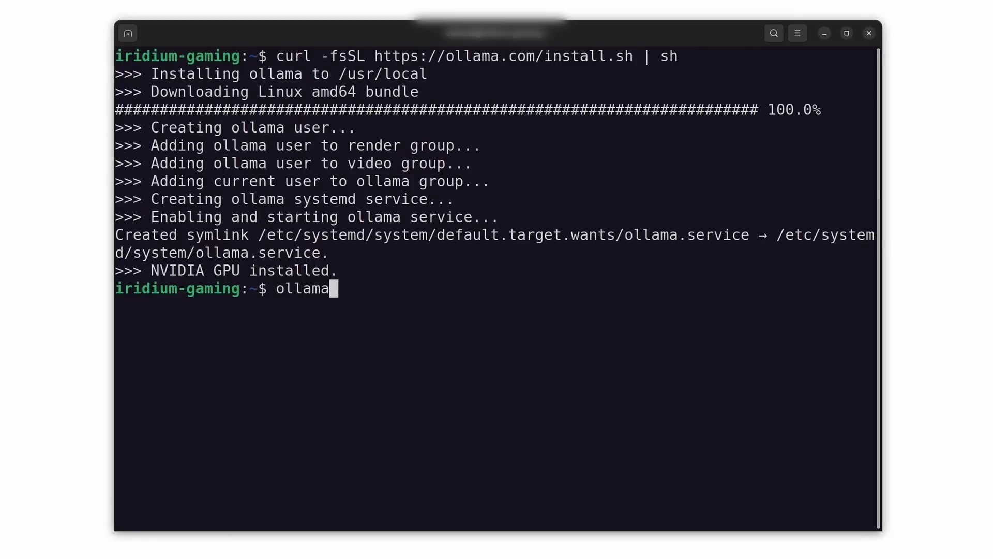
{"action": "key", "text": "Return"}
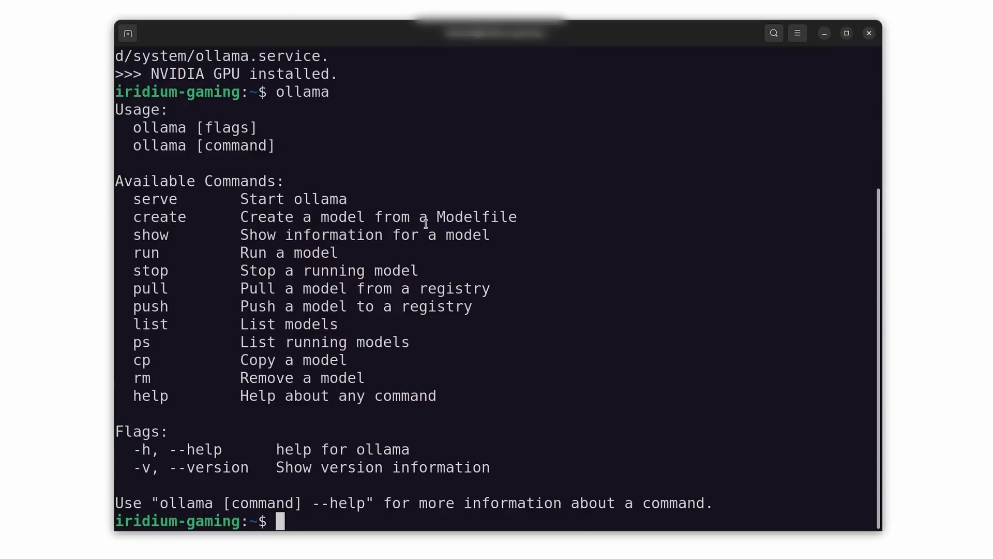
{"action": "type", "text": "ollama list"}
{"action": "key", "text": "Return"}
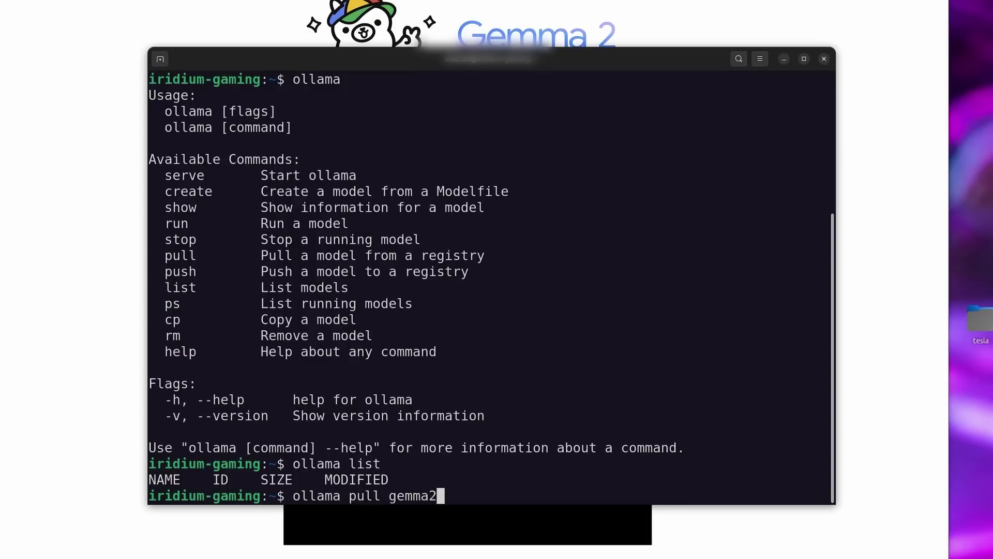
{"action": "type", "text": ":27b"}
{"action": "key", "text": "Return"}
Confirm gemma2:27b is listed, then run it and ask 'tell me 5 fun science facts'
{"action": "type", "text": "ollama list"}
{"action": "key", "text": "Return"}
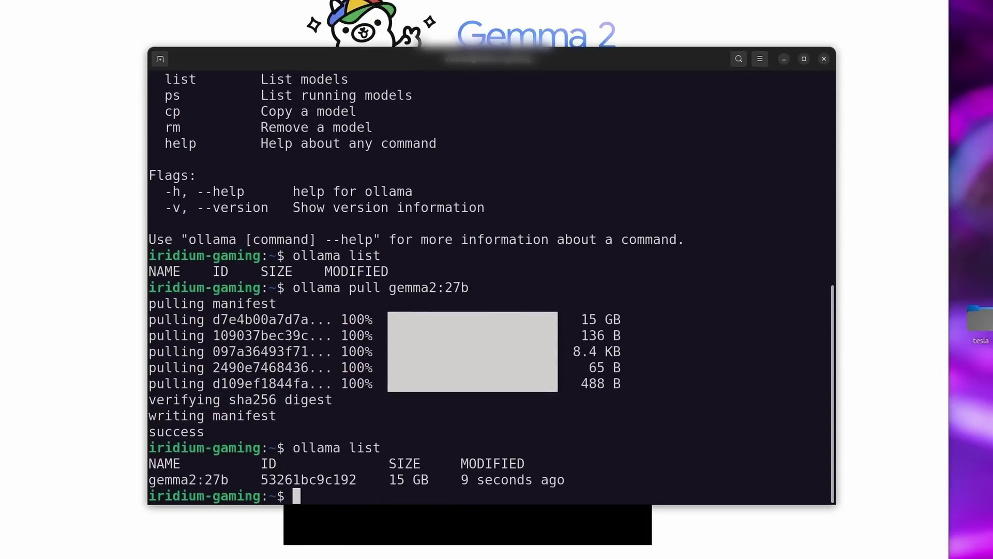
{"action": "type", "text": "ollama run gemma2:27b"}
{"action": "key", "text": "Return"}
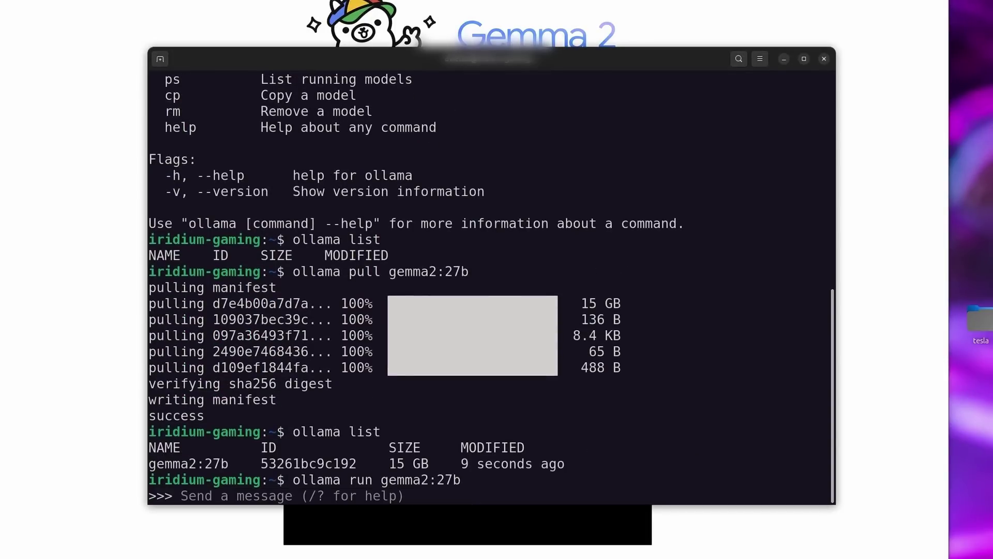
{"action": "type", "text": "tell me 5 fun science facts"}
{"action": "key", "text": "Return"}
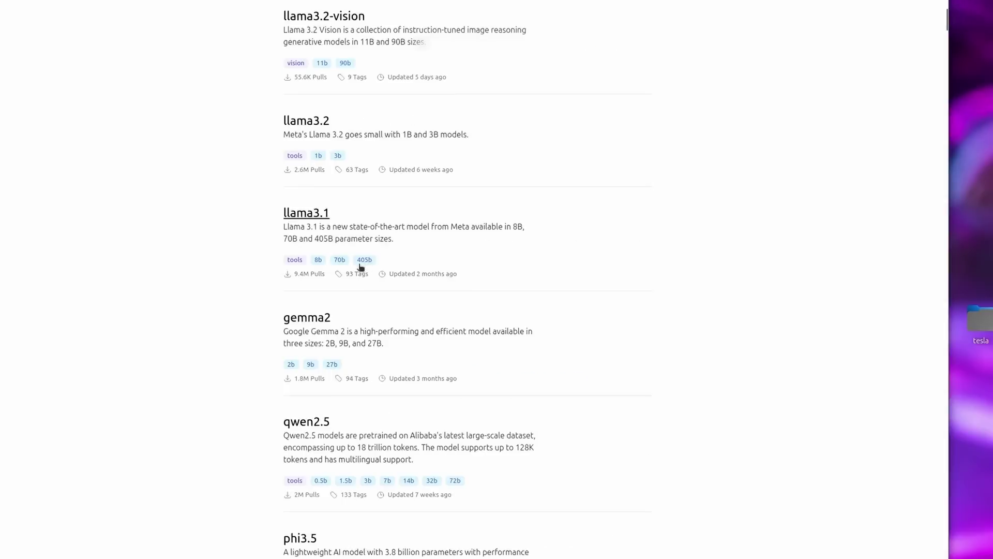
{"action": "scroll", "coordinate": [359, 269], "scroll_direction": "up", "scroll_amount": 3}
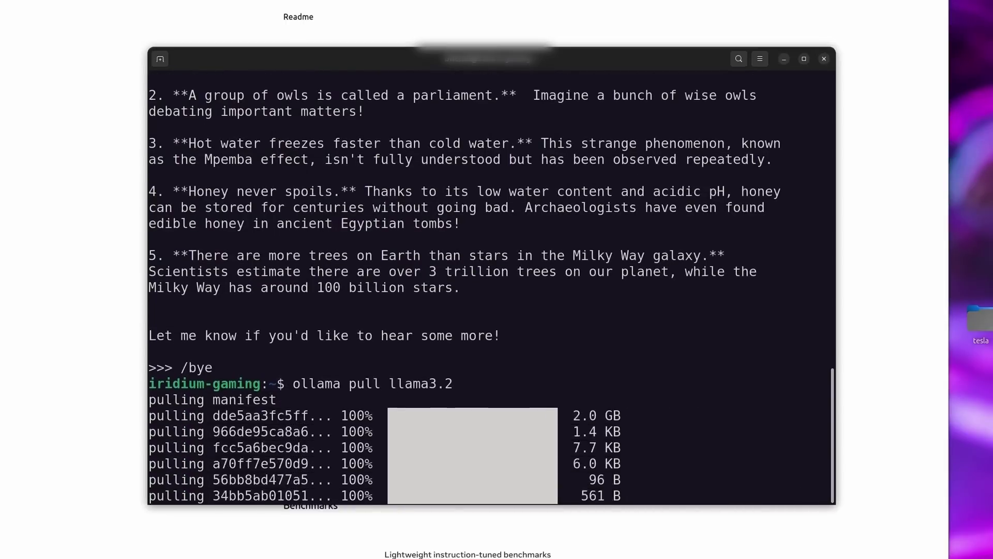
Exit the gemma2 chat, then pull and run llama3.2, asking for five fun science facts
{"action": "type", "text": "ollama run llama3.2"}
{"action": "key", "text": "Return"}
{"action": "type", "text": "tell me 5 fun science facts"}
{"action": "key", "text": "Return"}
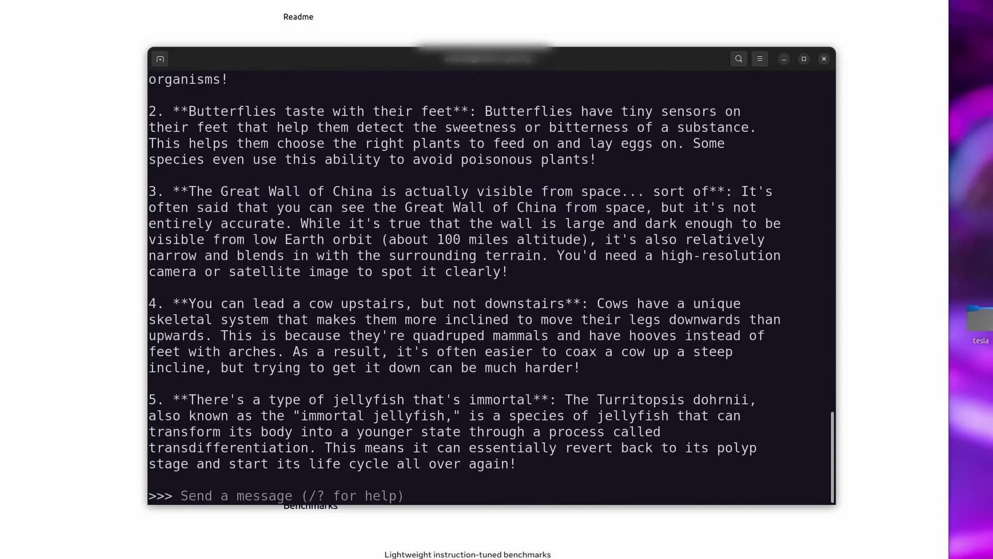
{"action": "type", "text": "/bye"}
Leave the llama3.2 chat, list both models, and print Ollama's usage help
{"action": "key", "text": "Return"}
{"action": "type", "text": "ollama list"}
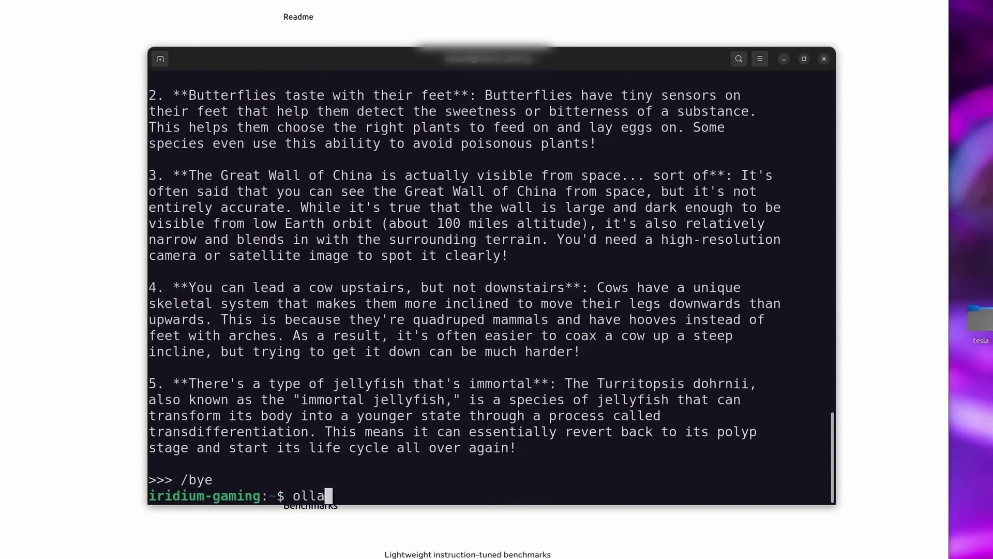
{"action": "key", "text": "Return"}
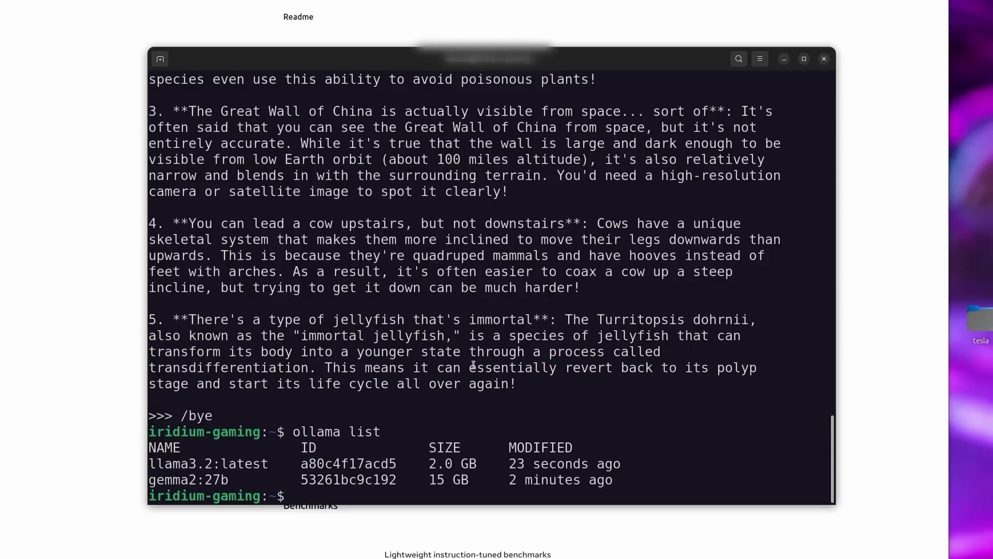
{"action": "type", "text": "ollama"}
{"action": "key", "text": "Return"}
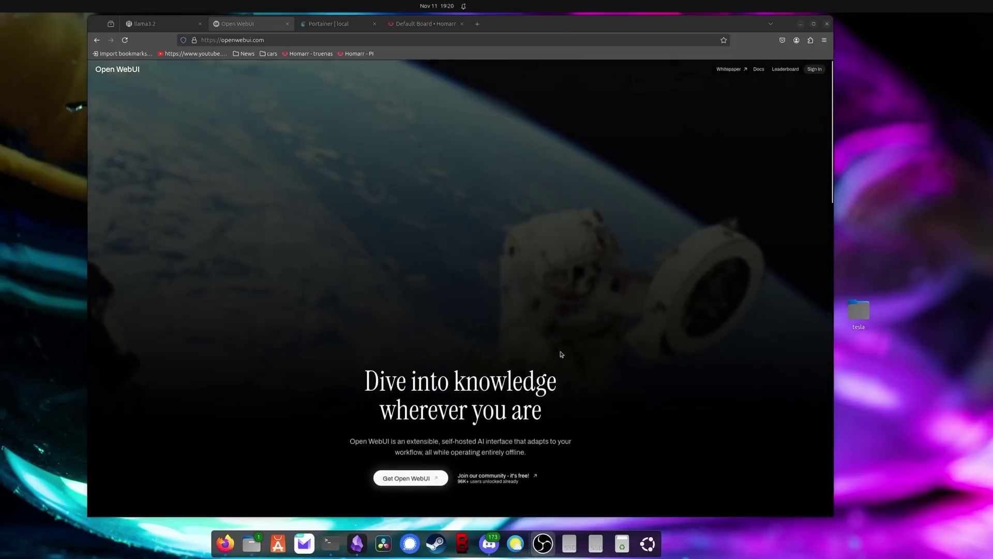
Browse the Open WebUI GitHub README, then switch to the Portainer dashboard tab
{"action": "left_click", "coordinate": [406, 478]}
{"action": "scroll", "coordinate": [414, 342], "scroll_direction": "down", "scroll_amount": 10}
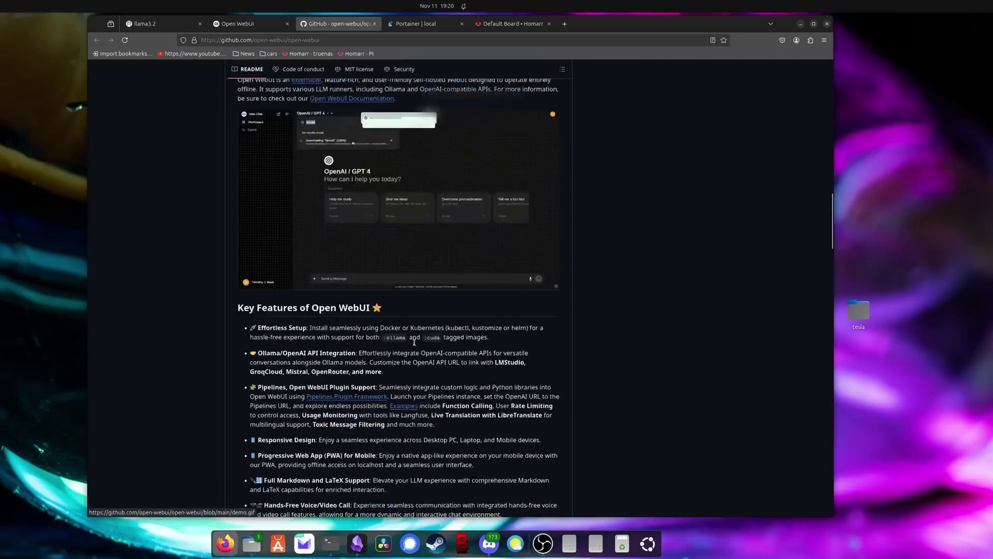
{"action": "scroll", "coordinate": [414, 342], "scroll_direction": "down", "scroll_amount": 2}
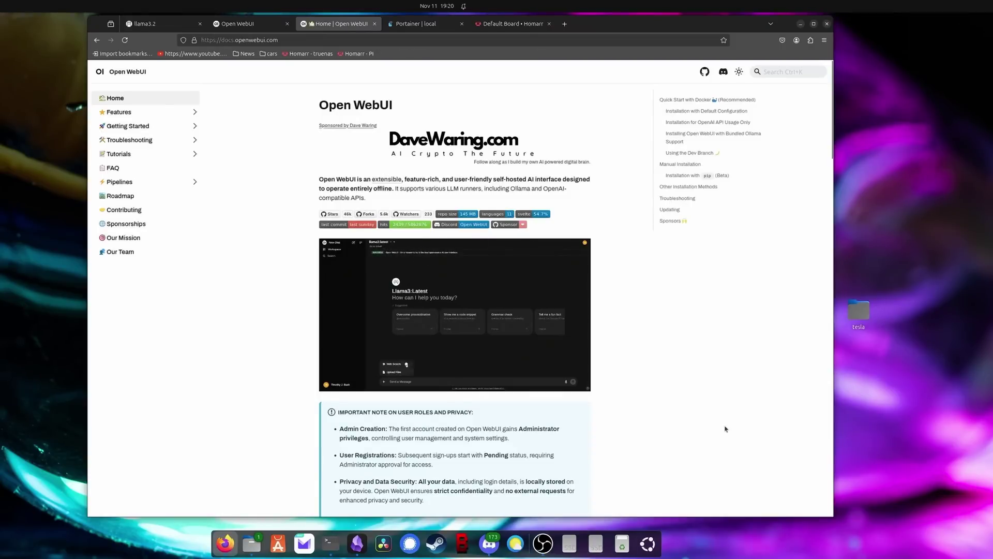
{"action": "scroll", "coordinate": [714, 409], "scroll_direction": "down", "scroll_amount": 1}
{"action": "scroll", "coordinate": [724, 404], "scroll_direction": "up", "scroll_amount": 1}
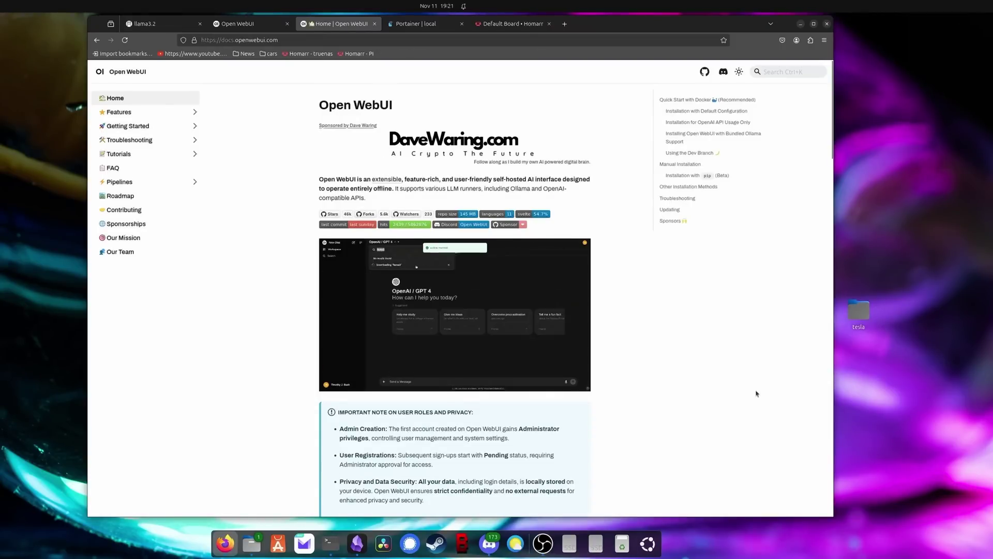
{"action": "key", "text": "ctrl+Tab"}
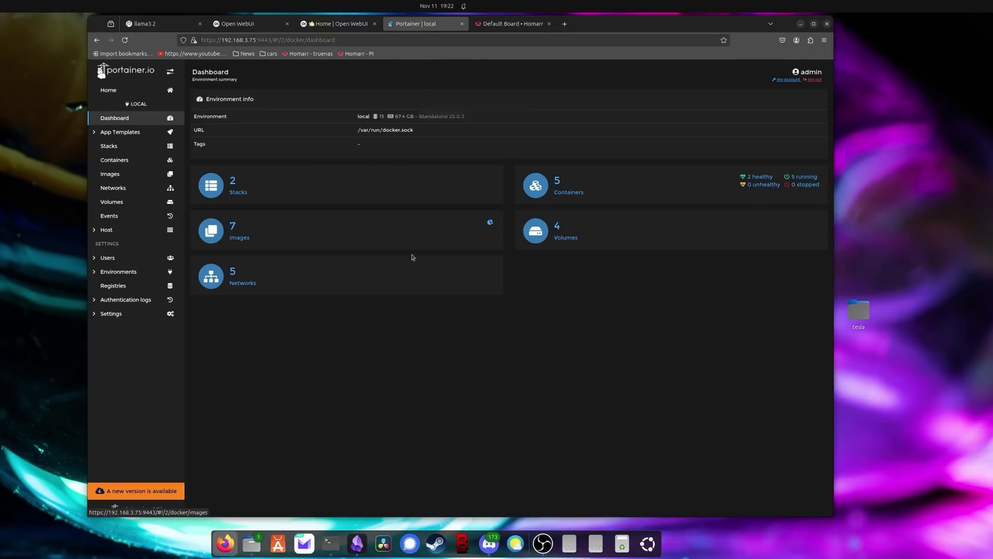
Switch from the Portainer dashboard to the Open WebUI Quick Start docs tab
{"action": "key", "text": "ctrl+Page_Up"}
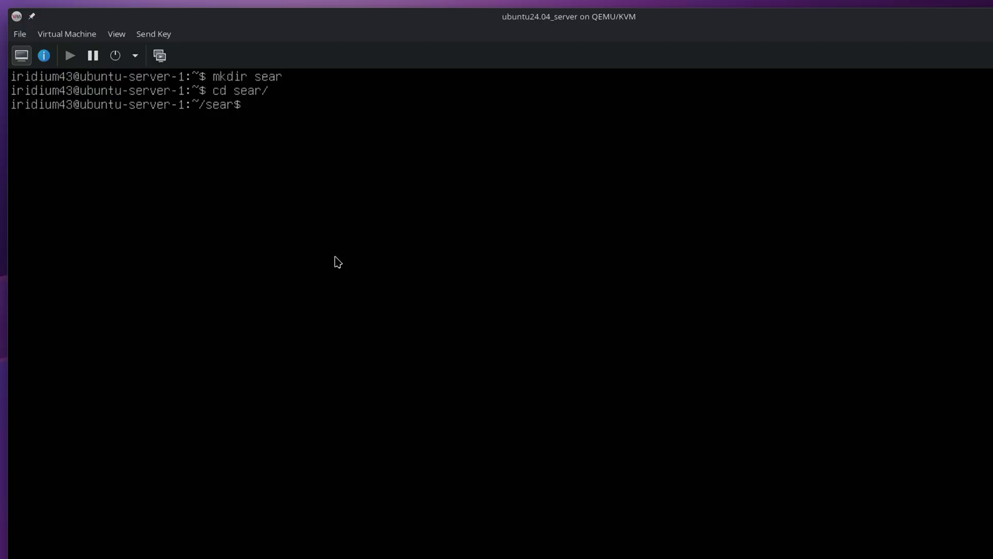
Run searxng/searxng on port 80:8080 with restart always, INSTANCE_NAME=sear, then check the VM's IP
{"action": "type", "text": "sudo docker run \\ > "}
{"action": "type", "text": "--restart always \\"}
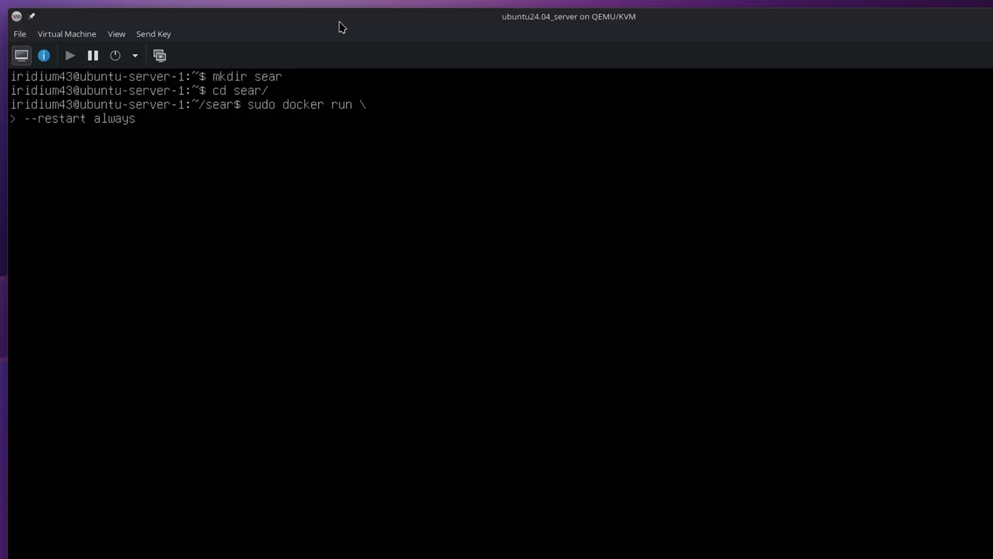
{"action": "key", "text": "Return"}
{"action": "type", "text": "-d -p 80:8080"}
{"action": "type", "text": "-v \"${PWD}"}
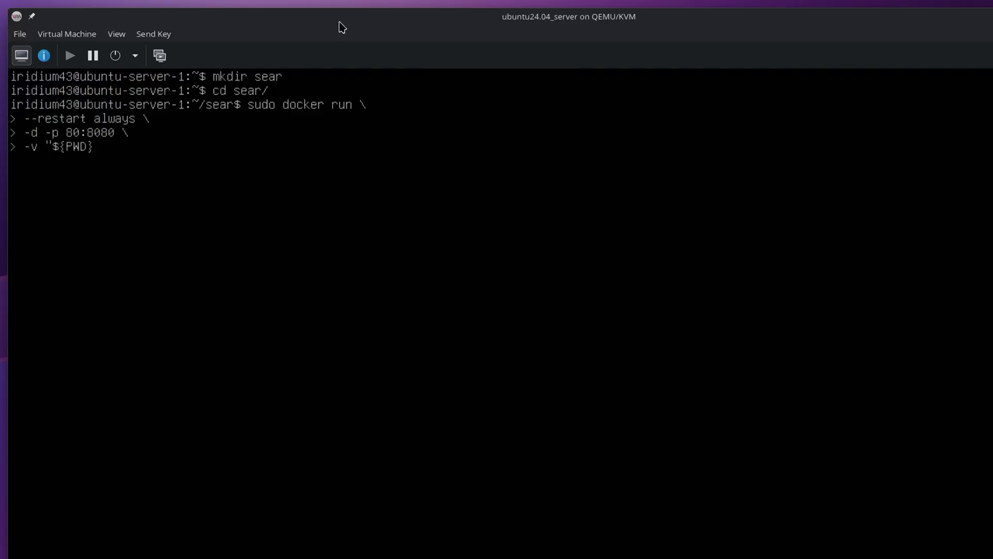
{"action": "type", "text": "/searxng:/etc/searxng\" \\"}
{"action": "key", "text": "Return"}
{"action": "type", "text": "-e \"INSTANCE_NAME=sear\""}
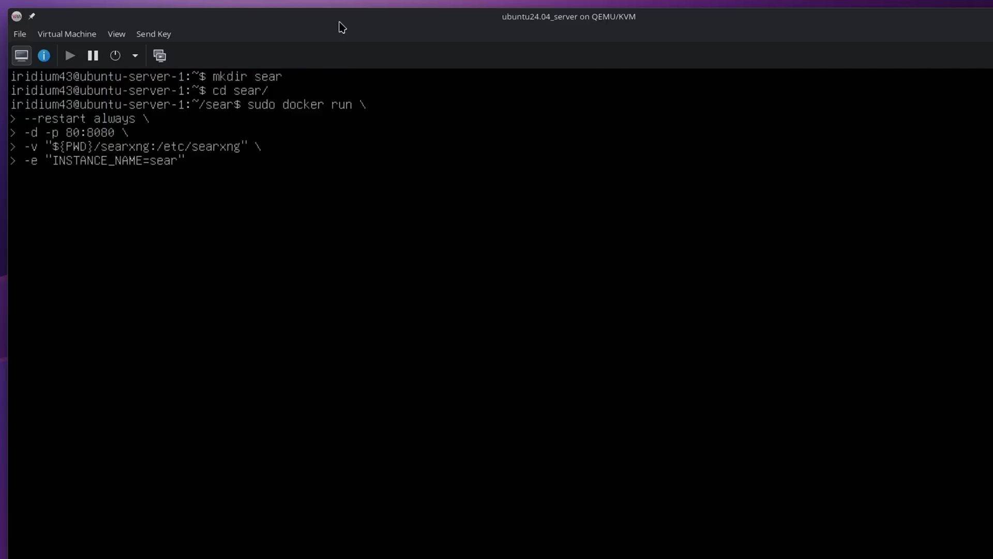
{"action": "type", "text": " \\"}
{"action": "key", "text": "Return"}
{"action": "type", "text": "searxng/searxng"}
{"action": "key", "text": "Return"}
{"action": "key", "text": "Return"}
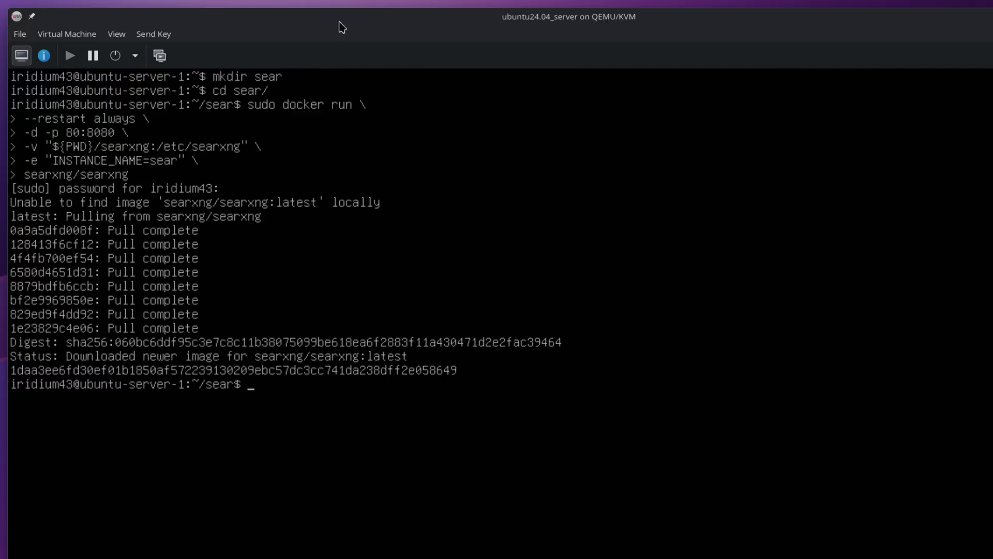
{"action": "type", "text": "ip a"}
{"action": "key", "text": "Return"}
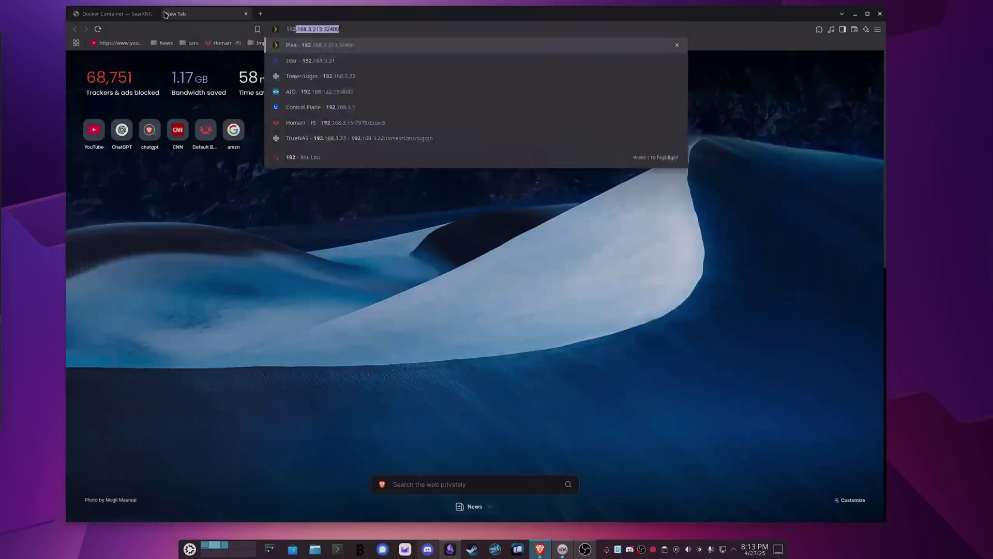
Load SearXNG at the VM's address and try image and video results and the language list
{"action": "key", "text": "Return"}
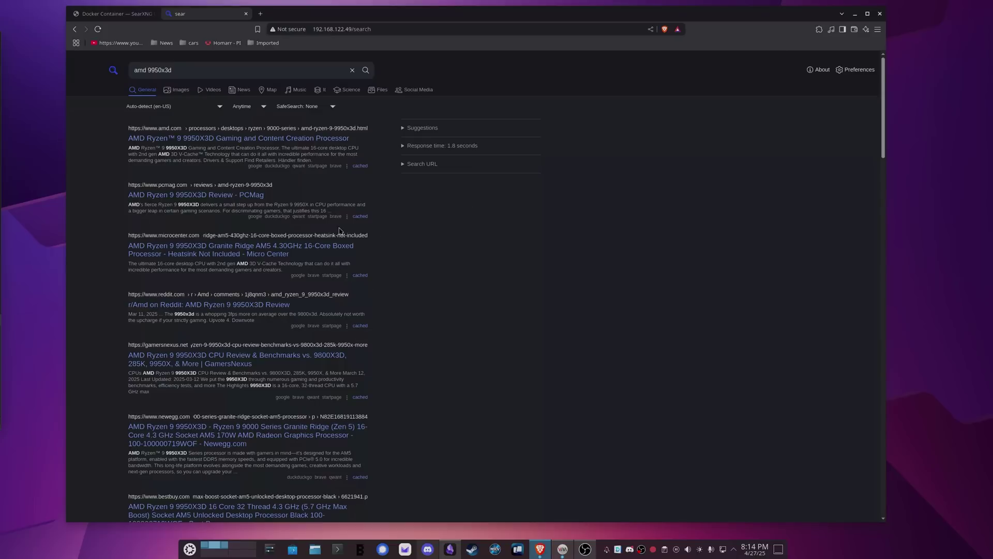
{"action": "left_click", "coordinate": [180, 91]}
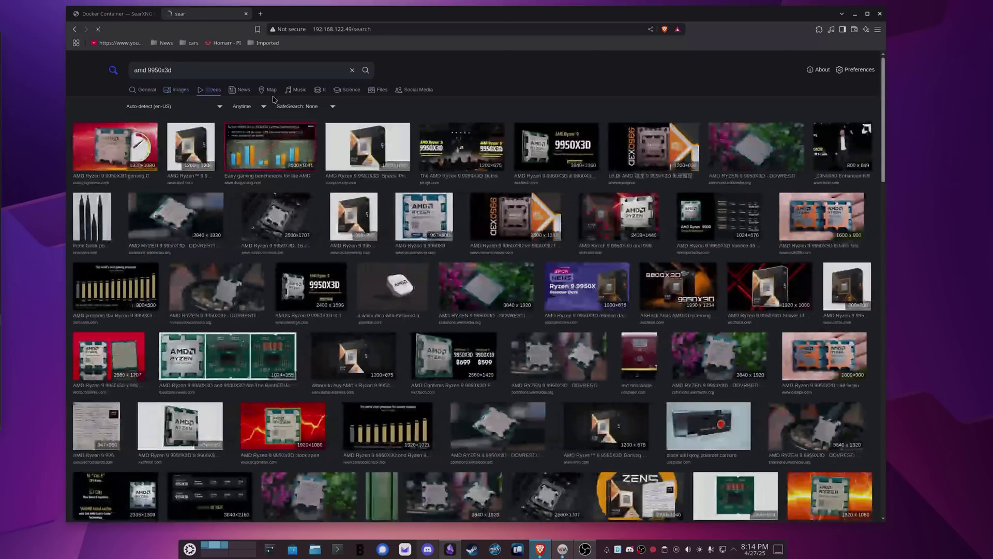
{"action": "left_click", "coordinate": [210, 91]}
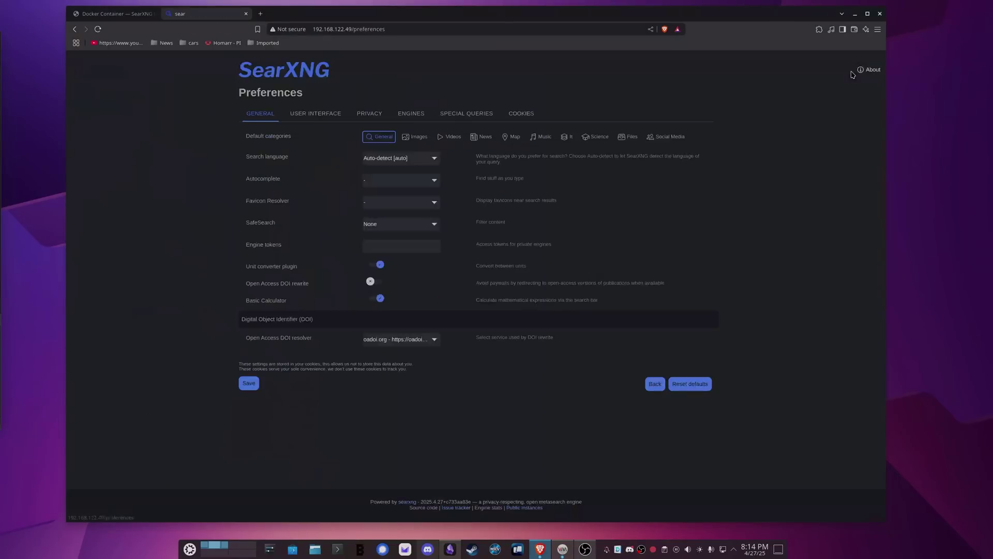
{"action": "left_click", "coordinate": [434, 159]}
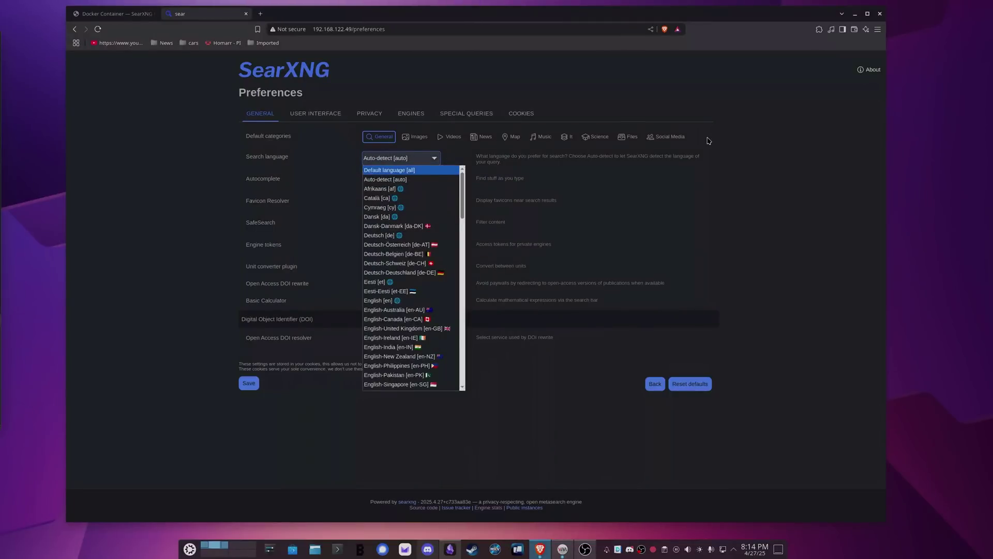
{"action": "left_click", "coordinate": [708, 141]}
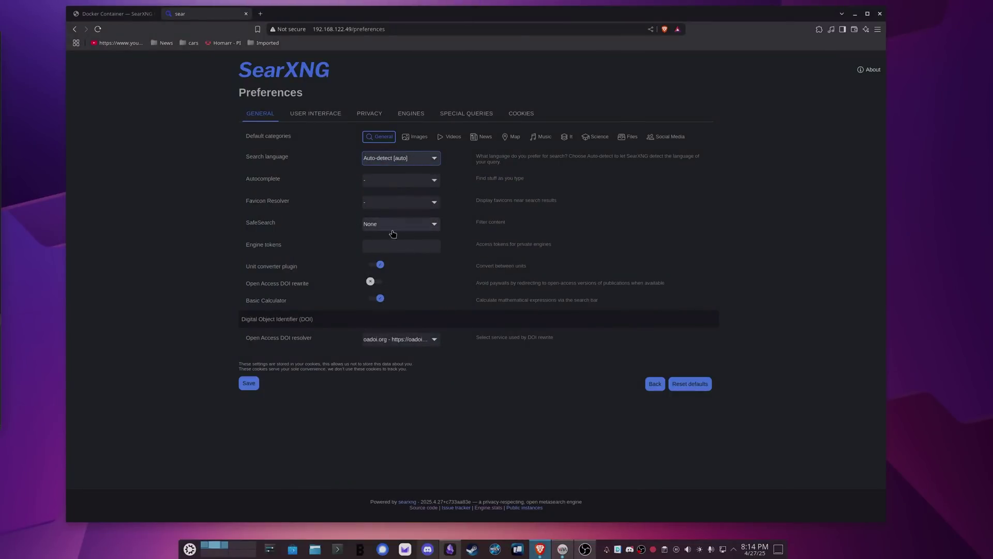
Browse the User Interface and Engines preference tabs
{"action": "left_click", "coordinate": [316, 114]}
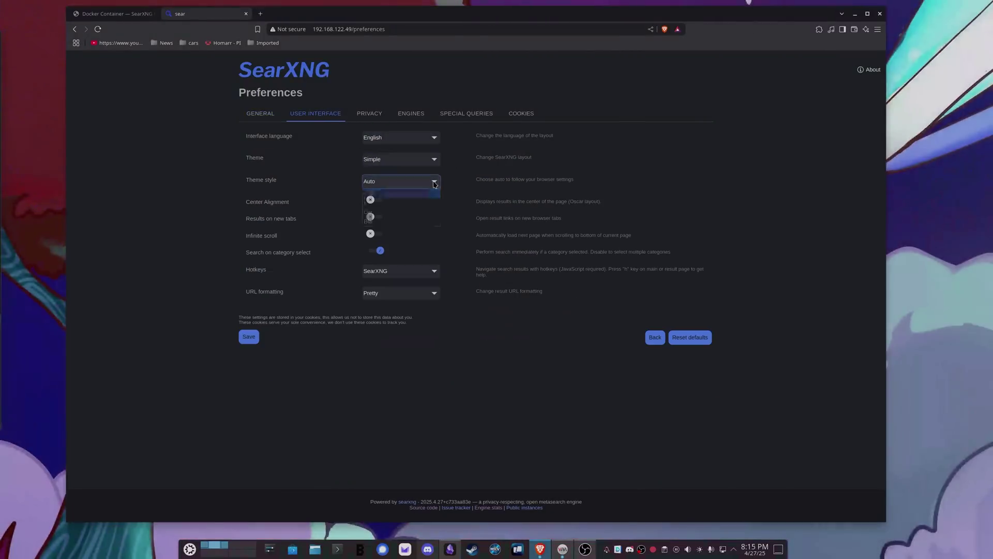
{"action": "left_click", "coordinate": [410, 114]}
{"action": "scroll", "coordinate": [405, 229], "scroll_direction": "down", "scroll_amount": 1}
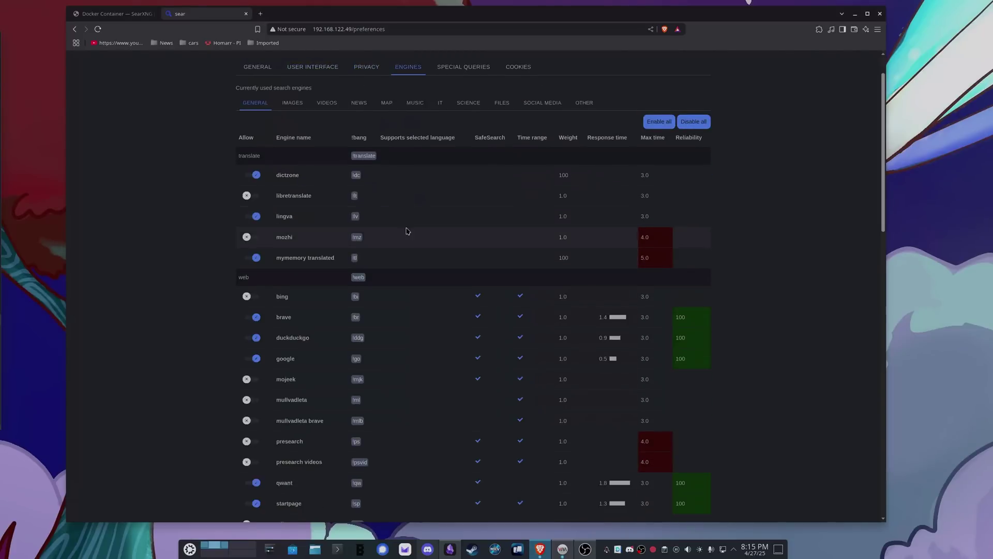
{"action": "scroll", "coordinate": [297, 184], "scroll_direction": "up", "scroll_amount": 1}
{"action": "scroll", "coordinate": [326, 222], "scroll_direction": "down", "scroll_amount": 3}
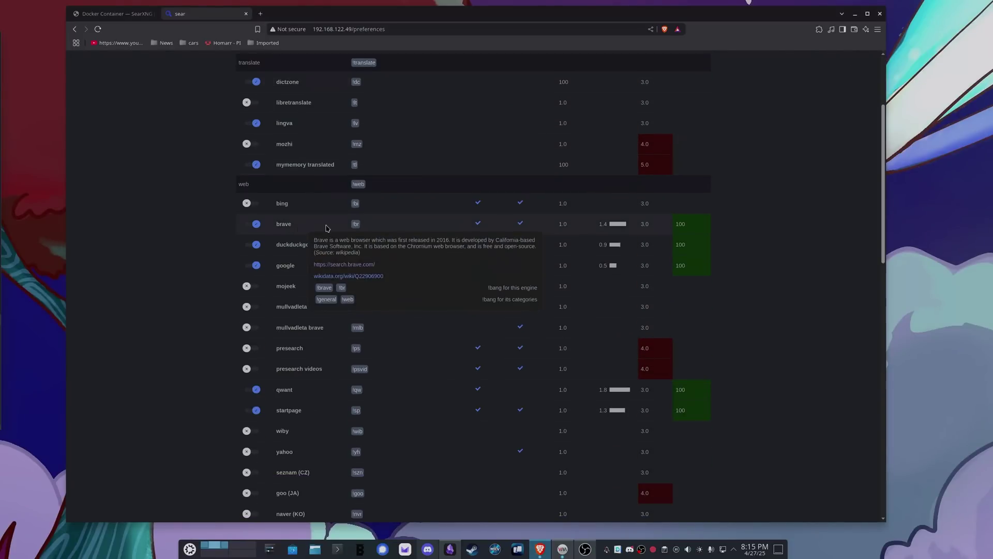
{"action": "scroll", "coordinate": [296, 268], "scroll_direction": "down", "scroll_amount": 15}
{"action": "scroll", "coordinate": [309, 150], "scroll_direction": "up", "scroll_amount": 20}
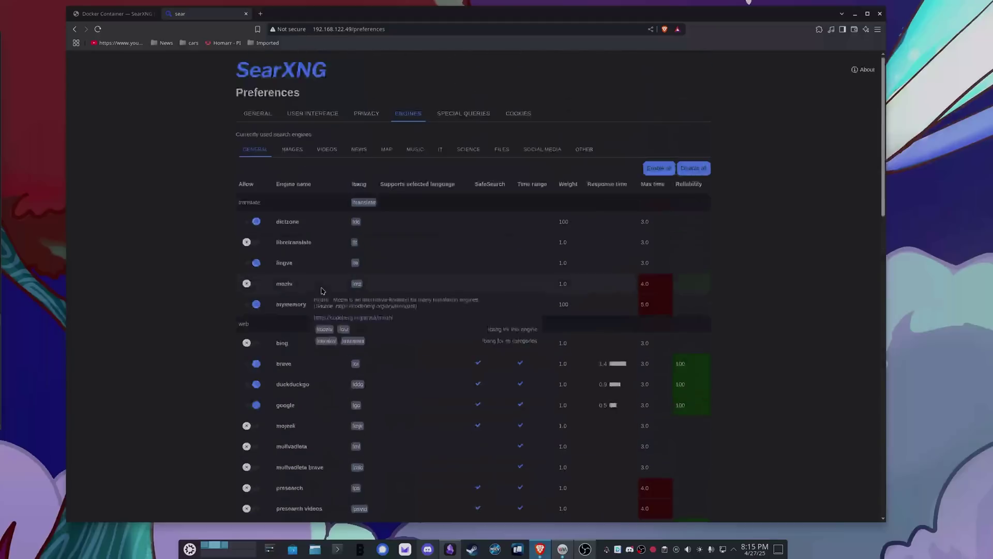
Check the images, map and general engine categories and Special Queries, then return home
{"action": "left_click", "coordinate": [293, 149]}
{"action": "left_click", "coordinate": [387, 149]}
{"action": "left_click", "coordinate": [255, 149]}
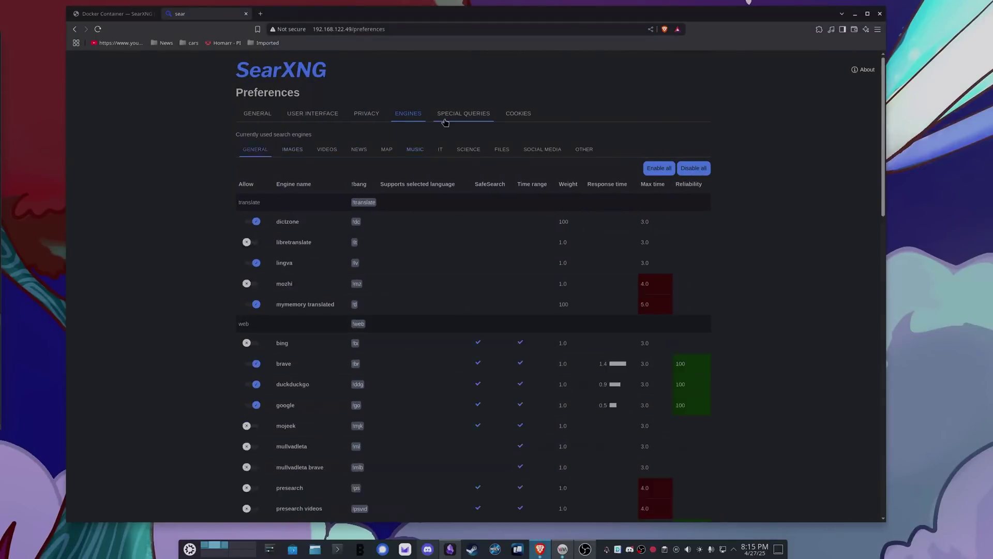
{"action": "left_click", "coordinate": [464, 113]}
{"action": "key", "text": "Return"}
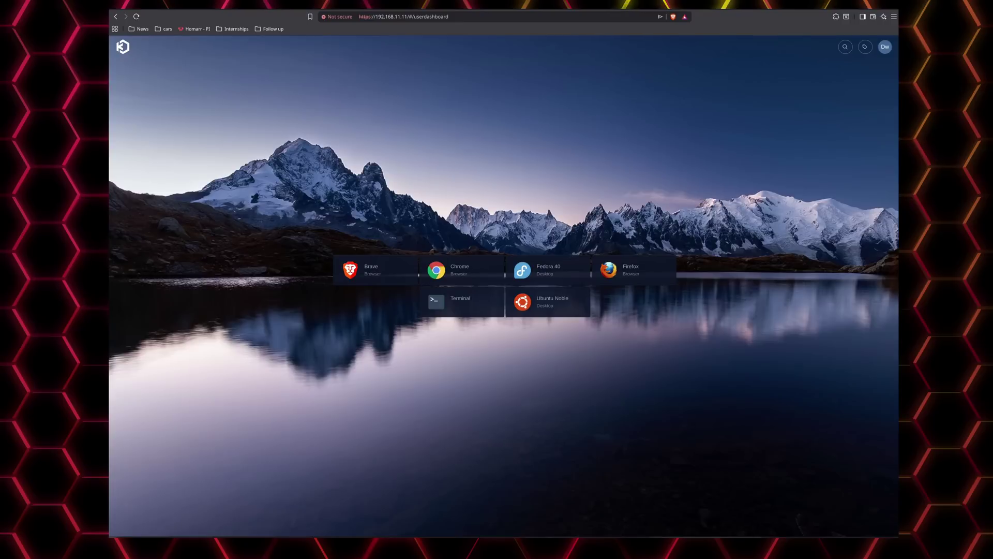
Launch a Chrome session from the Chrome tile on the Kasm Workspaces dashboard
{"action": "left_click", "coordinate": [450, 270]}
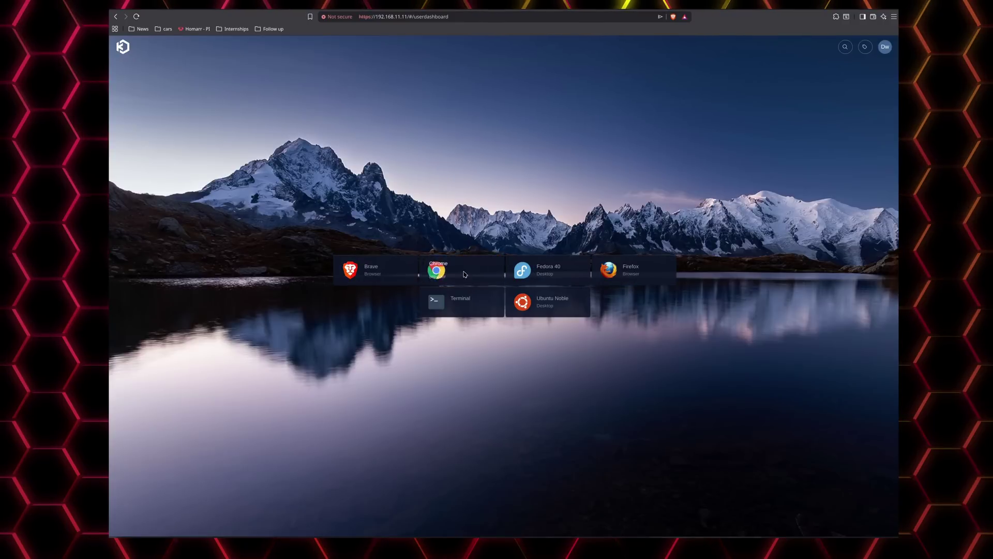
{"action": "left_click", "coordinate": [462, 327]}
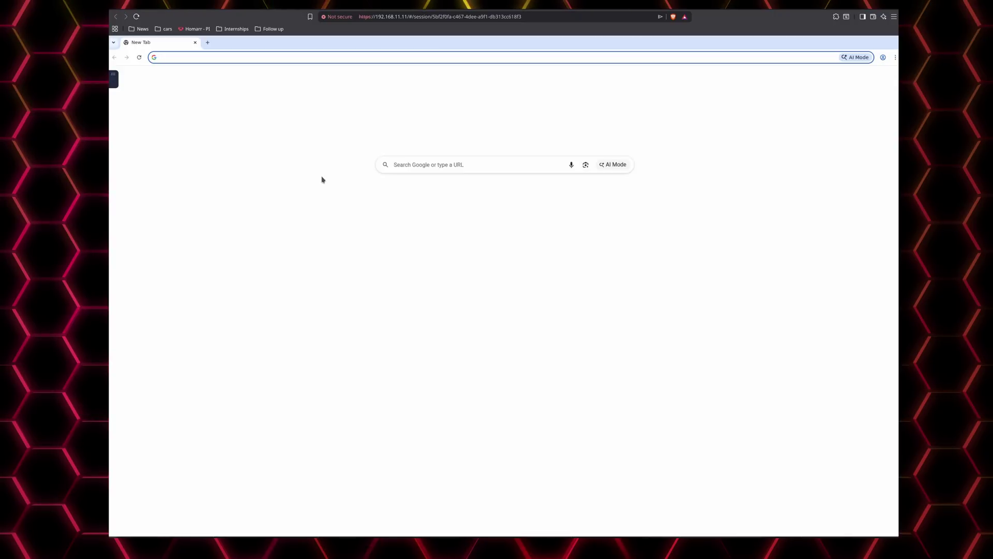
Focus Google's search box in the Chrome session and block its clipboard access request
{"action": "left_click", "coordinate": [422, 164]}
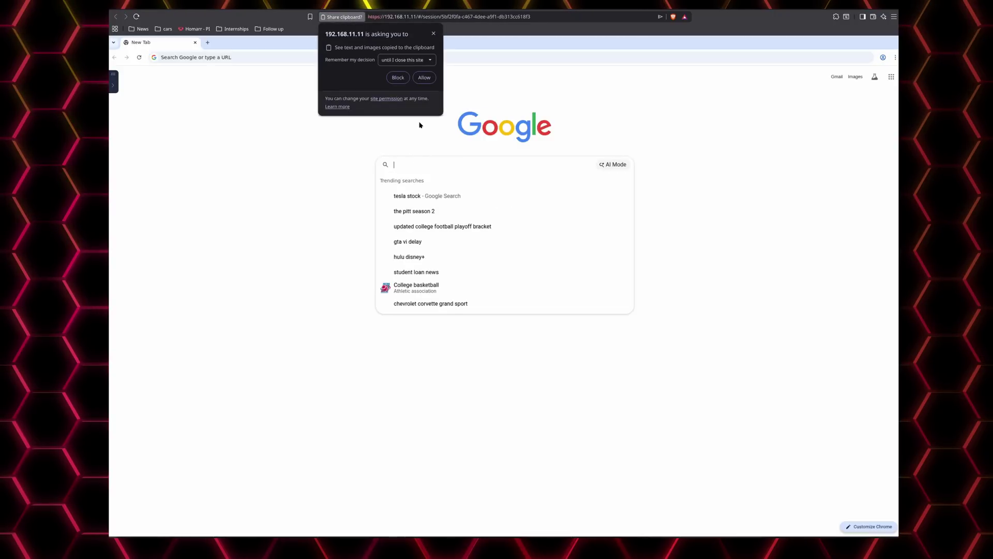
{"action": "left_click", "coordinate": [398, 77]}
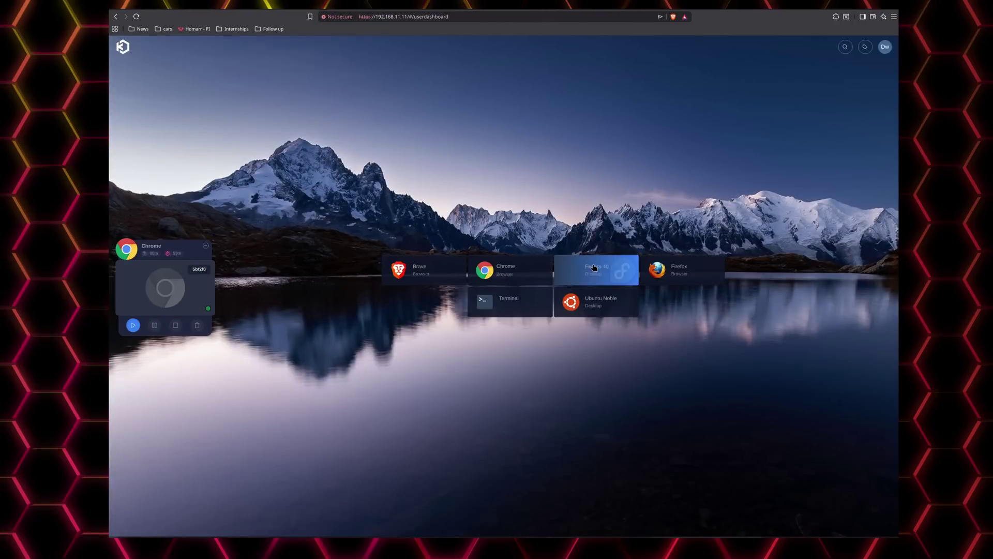
Launch an Ubuntu Noble desktop session from its tile on the Kasm dashboard
{"action": "left_click", "coordinate": [604, 301]}
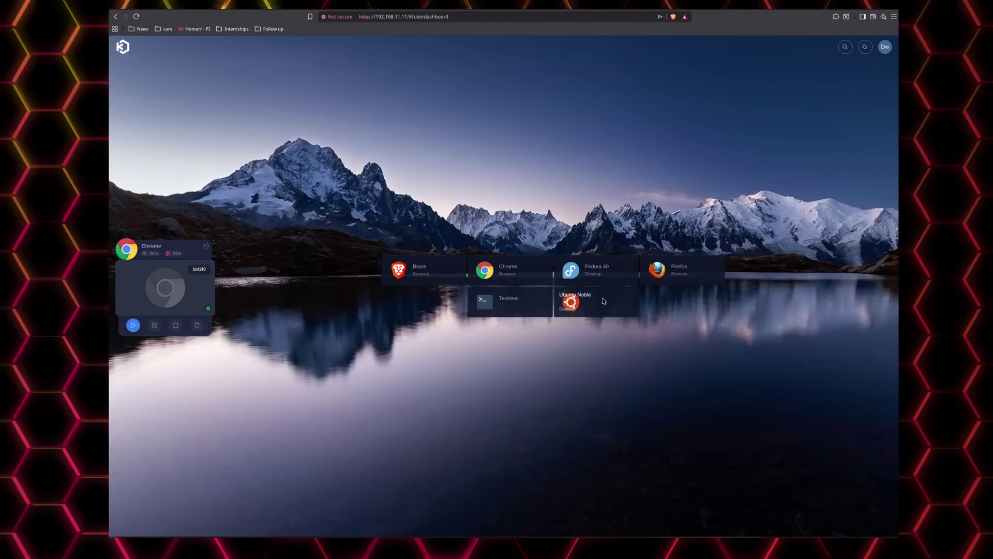
{"action": "left_click", "coordinate": [517, 326]}
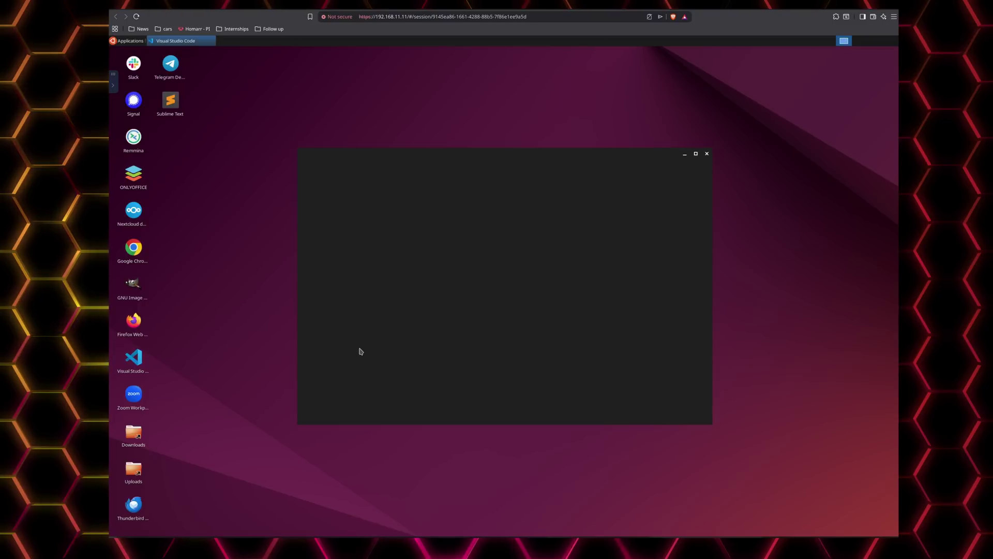
Move the VS Code window up-left and open Downloads in an enlarged file manager window
{"action": "left_click_drag", "start_coordinate": [623, 155], "coordinate": [582, 85]}
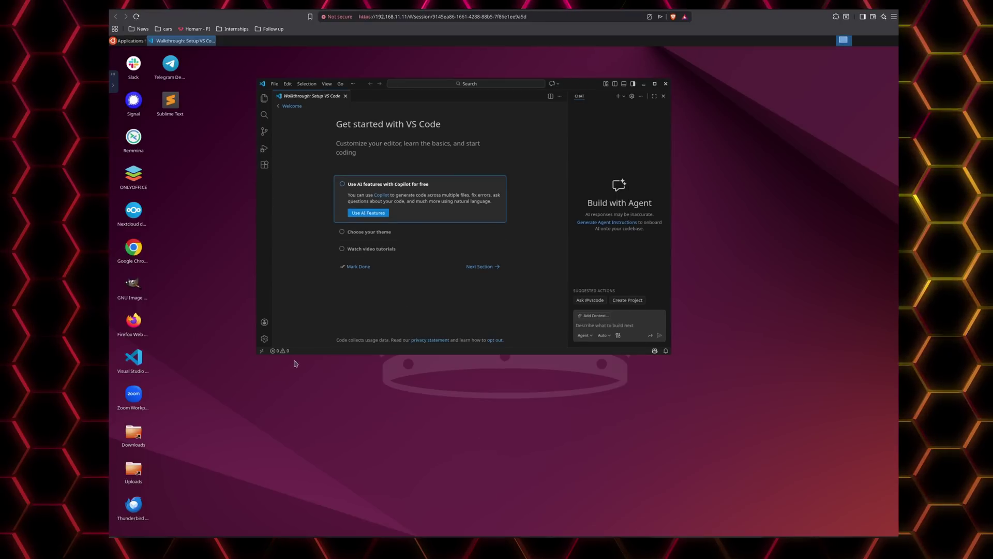
{"action": "double_click", "coordinate": [141, 437]}
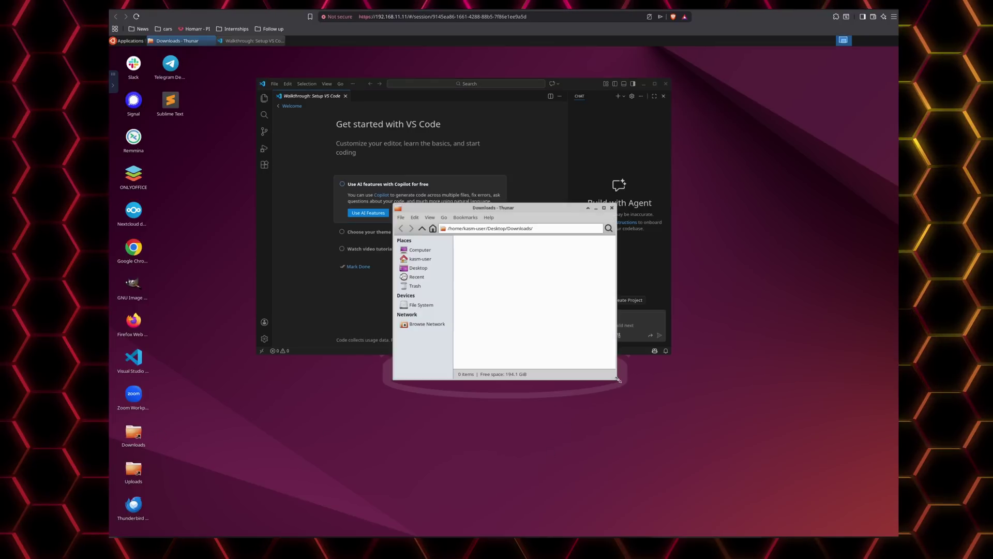
{"action": "left_click_drag", "start_coordinate": [618, 382], "coordinate": [772, 469]}
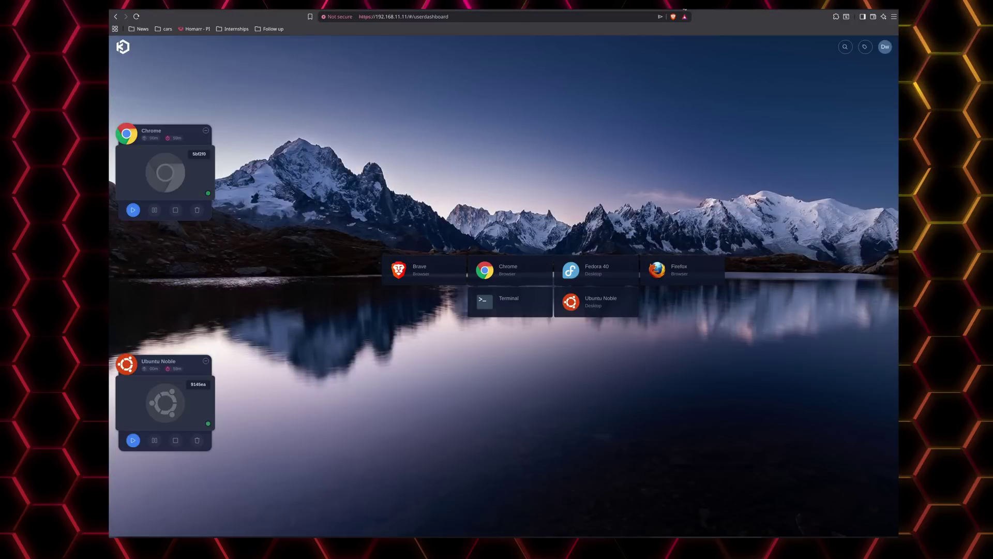
Launch Fedora 40, delete the Chrome session, and create a blank ONLYOFFICE Document1.docx
{"action": "left_click", "coordinate": [598, 271]}
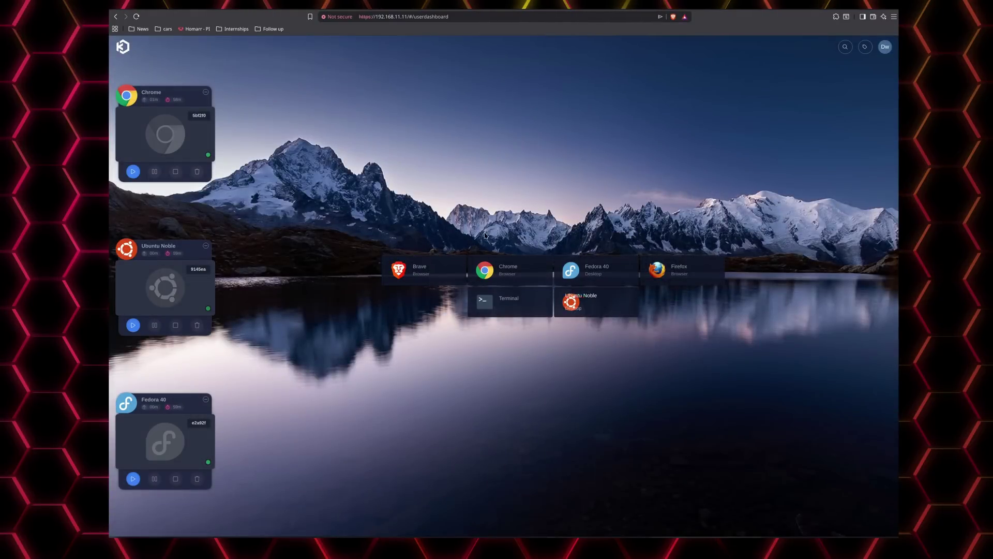
{"action": "left_click", "coordinate": [197, 172]}
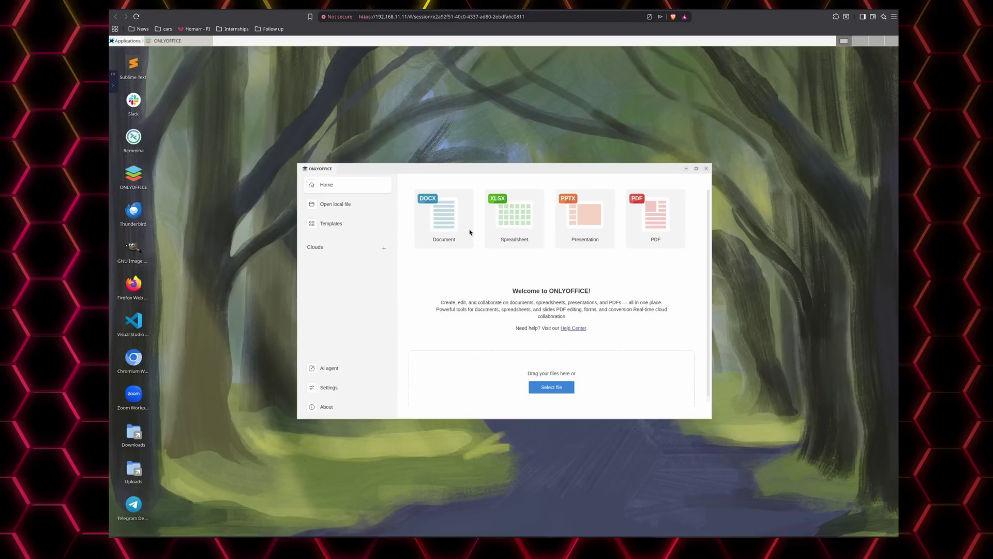
{"action": "left_click", "coordinate": [453, 224]}
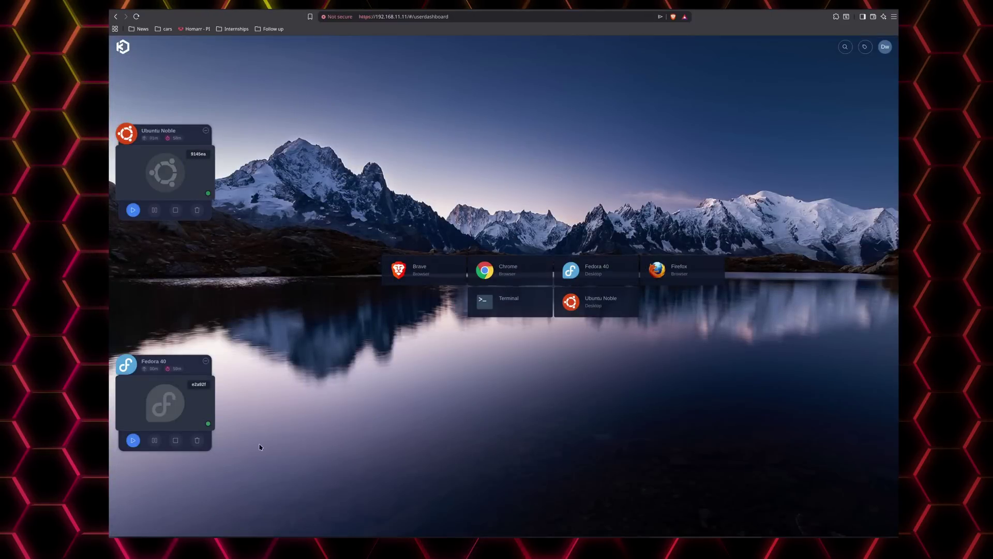
Delete the Fedora 40 and Ubuntu Noble session cards from the Kasm dashboard
{"action": "left_click", "coordinate": [194, 442]}
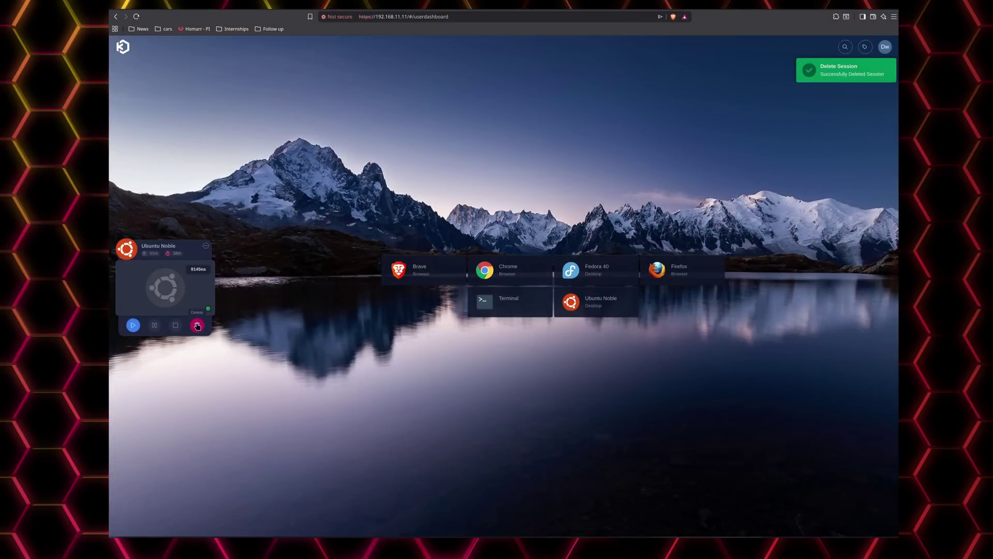
{"action": "left_click", "coordinate": [197, 326]}
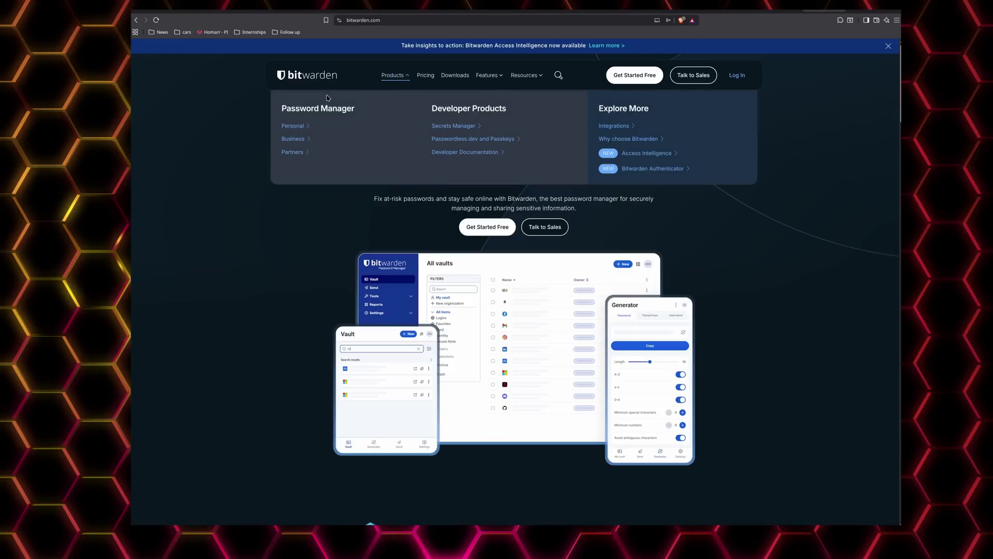
Open Bitwarden's Personal password manager page, browse its Free, Premium and Families plans, and return to the top
{"action": "left_click", "coordinate": [293, 126]}
{"action": "scroll", "coordinate": [712, 349], "scroll_direction": "down", "scroll_amount": 12}
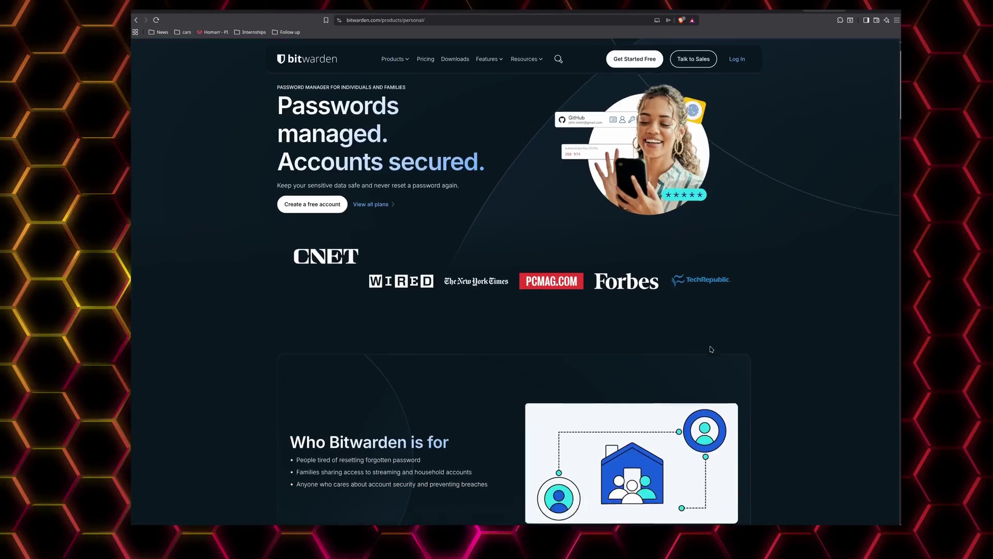
{"action": "scroll", "coordinate": [710, 350], "scroll_direction": "down", "scroll_amount": 10}
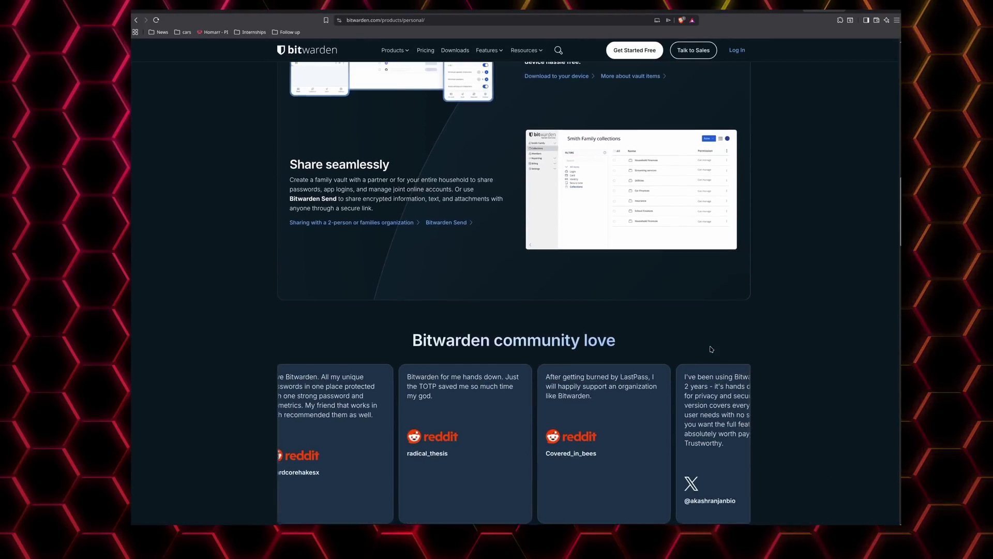
{"action": "scroll", "coordinate": [711, 349], "scroll_direction": "down", "scroll_amount": 4}
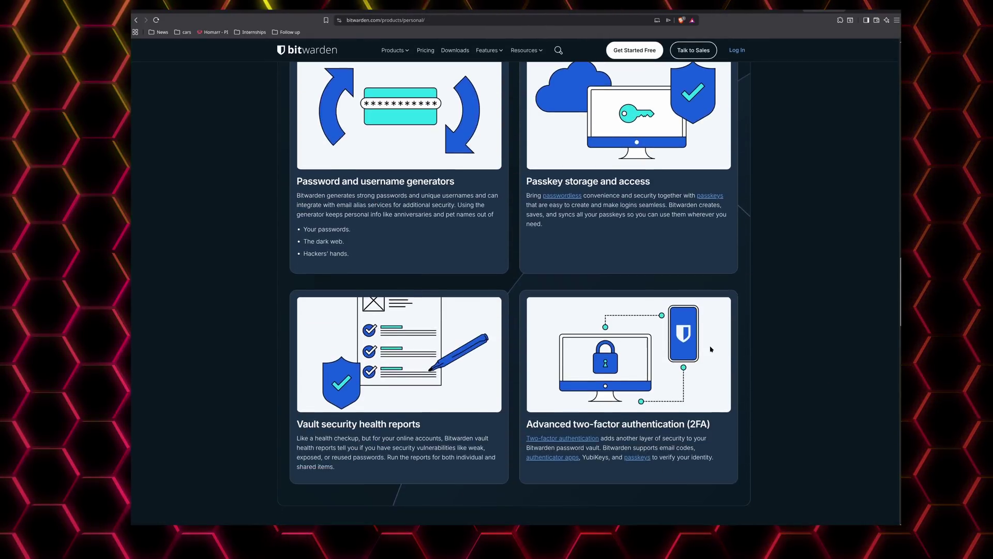
{"action": "scroll", "coordinate": [711, 349], "scroll_direction": "down", "scroll_amount": 3}
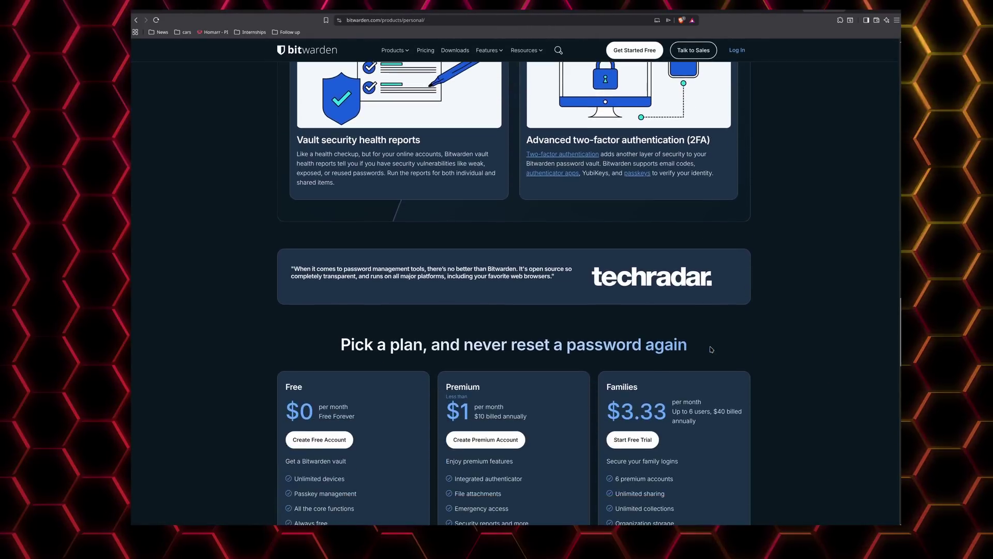
{"action": "scroll", "coordinate": [897, 386], "scroll_direction": "down", "scroll_amount": 9}
{"action": "left_click_drag", "start_coordinate": [897, 386], "coordinate": [817, 72]}
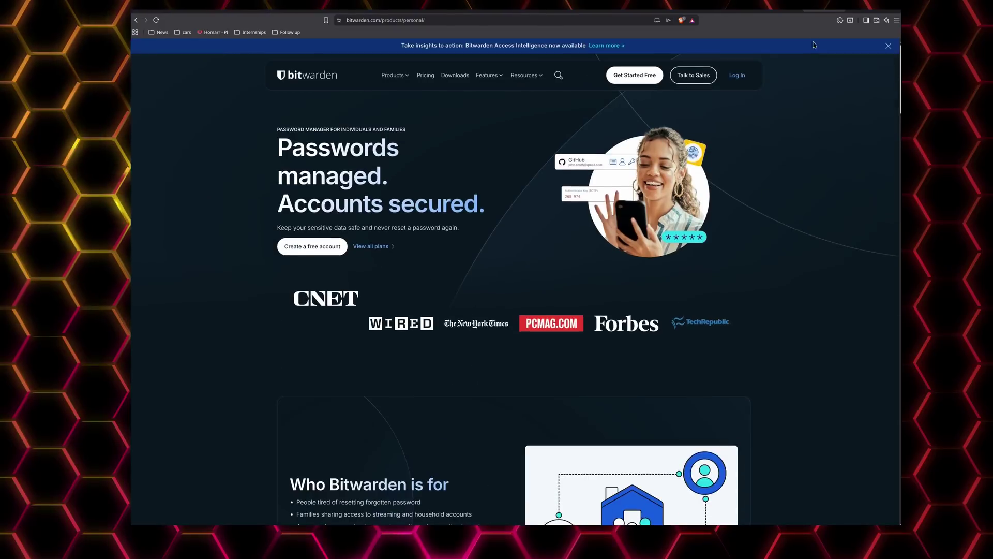
Browse Bitwarden's download page, jump back to its top, and continue to Bitwarden's GitHub overview
{"action": "left_click", "coordinate": [465, 77]}
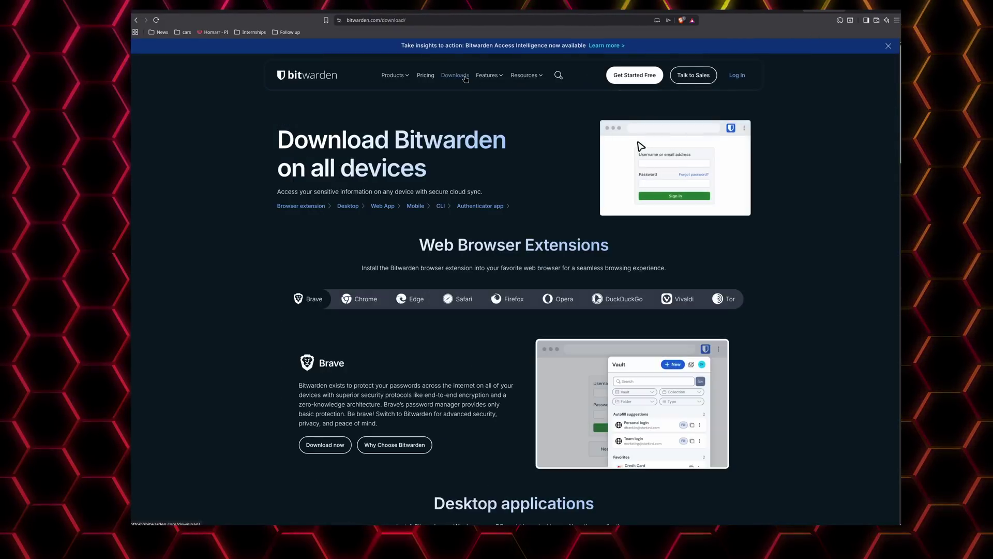
{"action": "scroll", "coordinate": [863, 265], "scroll_direction": "down", "scroll_amount": 8}
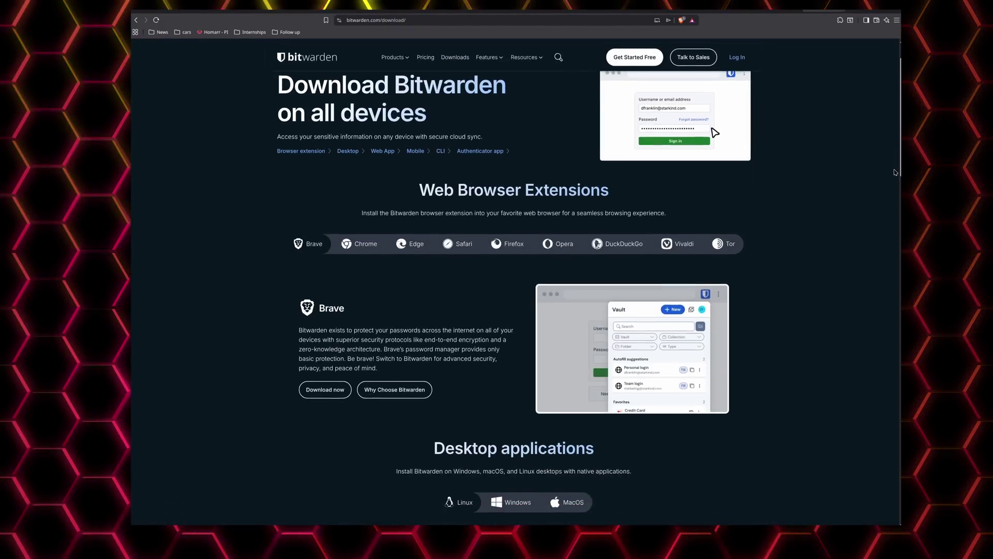
{"action": "scroll", "coordinate": [851, 284], "scroll_direction": "down", "scroll_amount": 3}
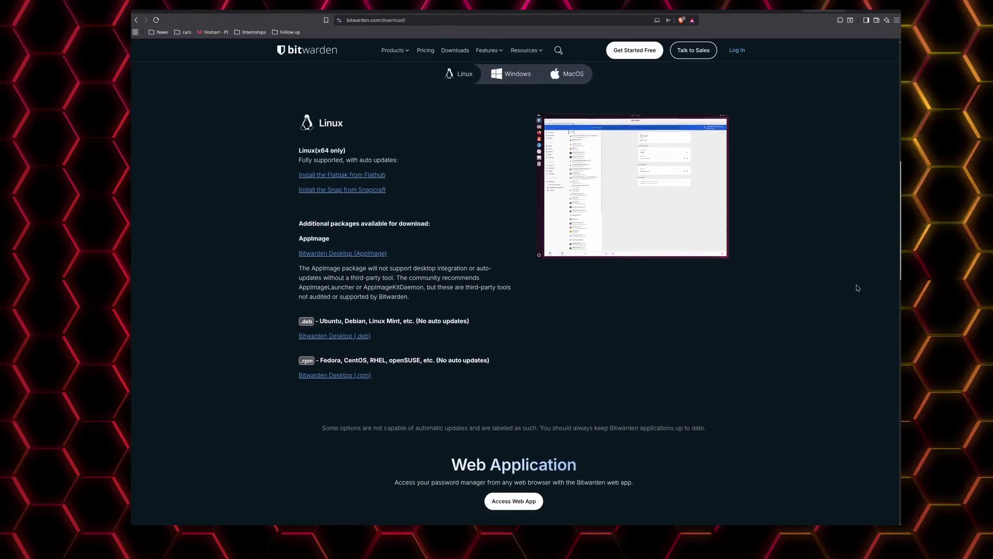
{"action": "scroll", "coordinate": [849, 299], "scroll_direction": "up", "scroll_amount": 1}
{"action": "scroll", "coordinate": [853, 287], "scroll_direction": "down", "scroll_amount": 10}
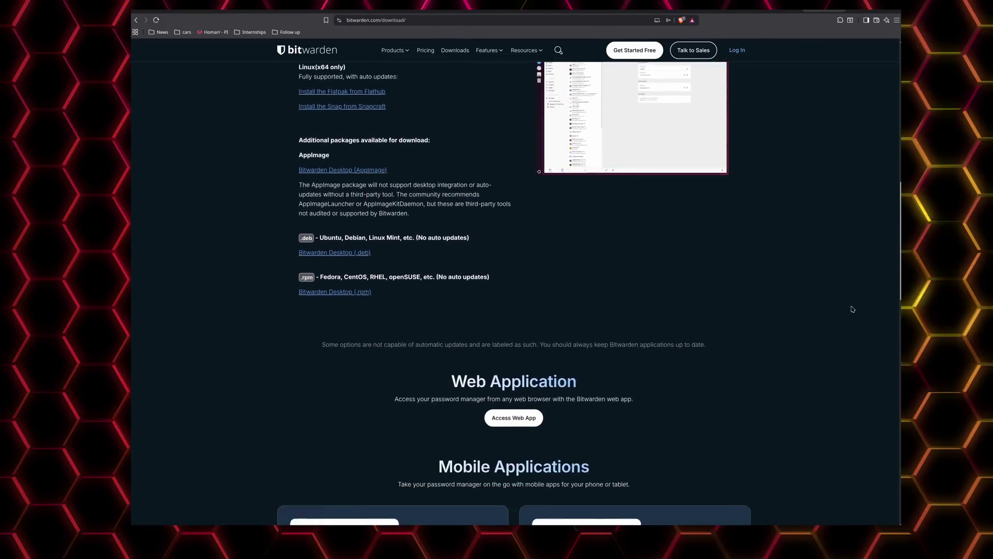
{"action": "scroll", "coordinate": [846, 439], "scroll_direction": "down", "scroll_amount": 3}
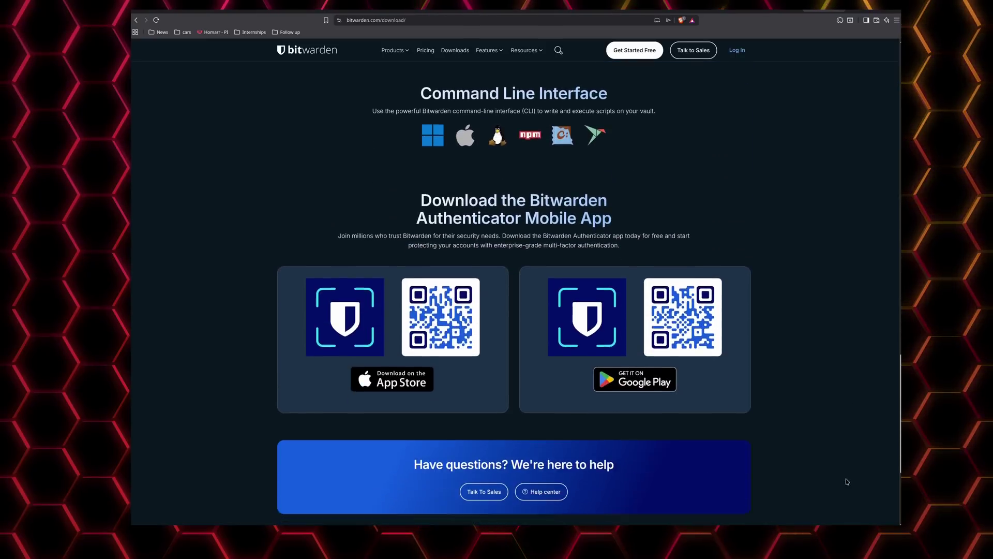
{"action": "key", "text": "Home"}
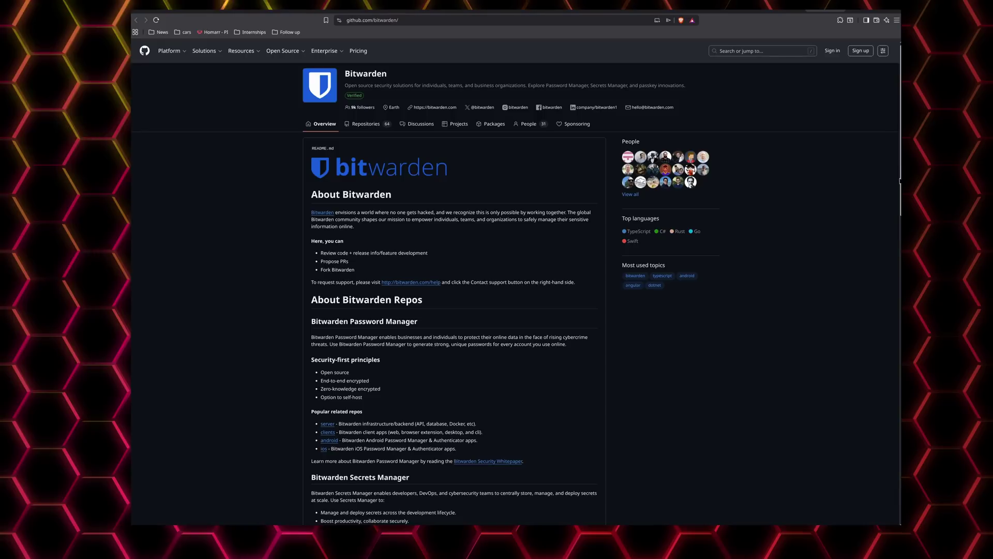
{"action": "scroll", "coordinate": [512, 280], "scroll_direction": "down", "scroll_amount": 1}
Scroll down through the Bitwarden GitHub README and back up
{"action": "scroll", "coordinate": [883, 275], "scroll_direction": "down", "scroll_amount": 5}
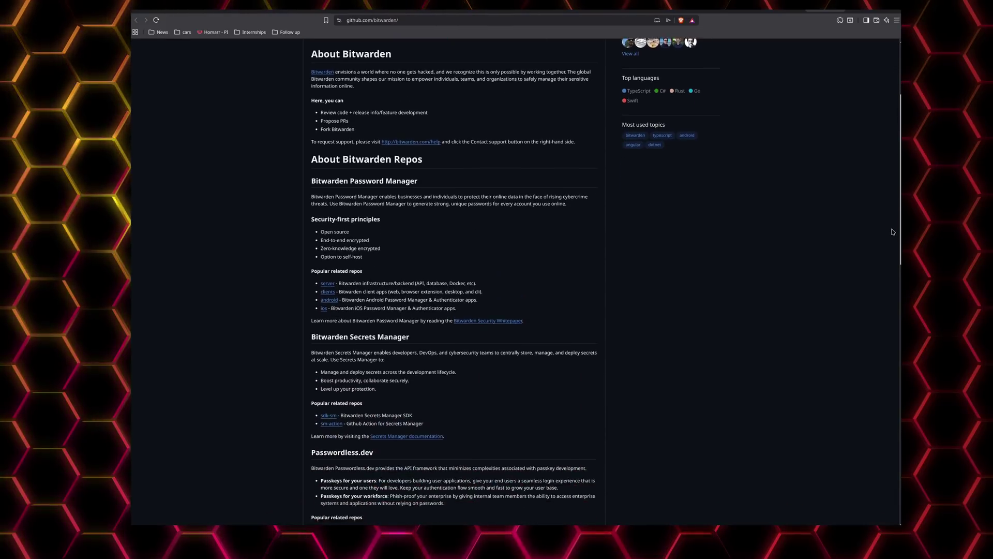
{"action": "scroll", "coordinate": [883, 276], "scroll_direction": "down", "scroll_amount": 6}
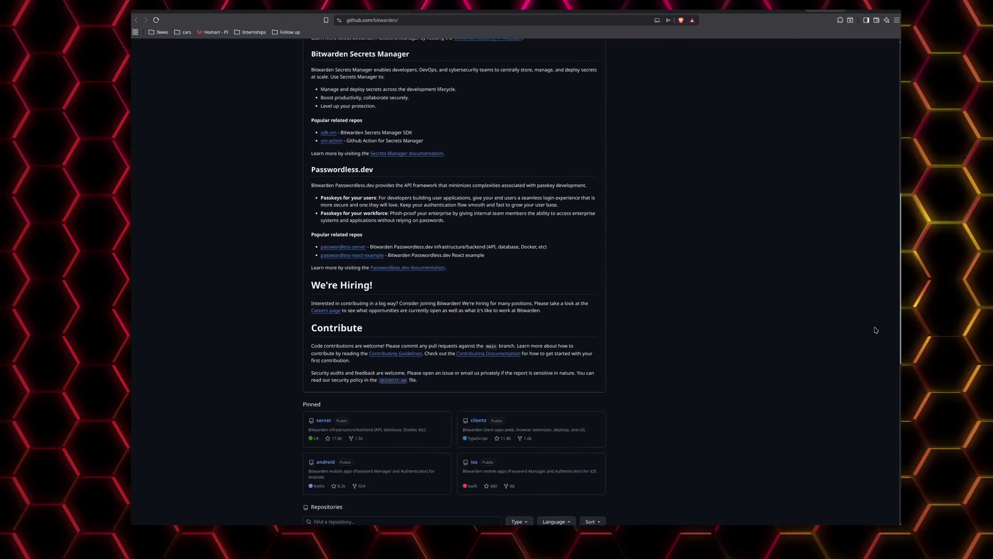
{"action": "scroll", "coordinate": [884, 380], "scroll_direction": "up", "scroll_amount": 9}
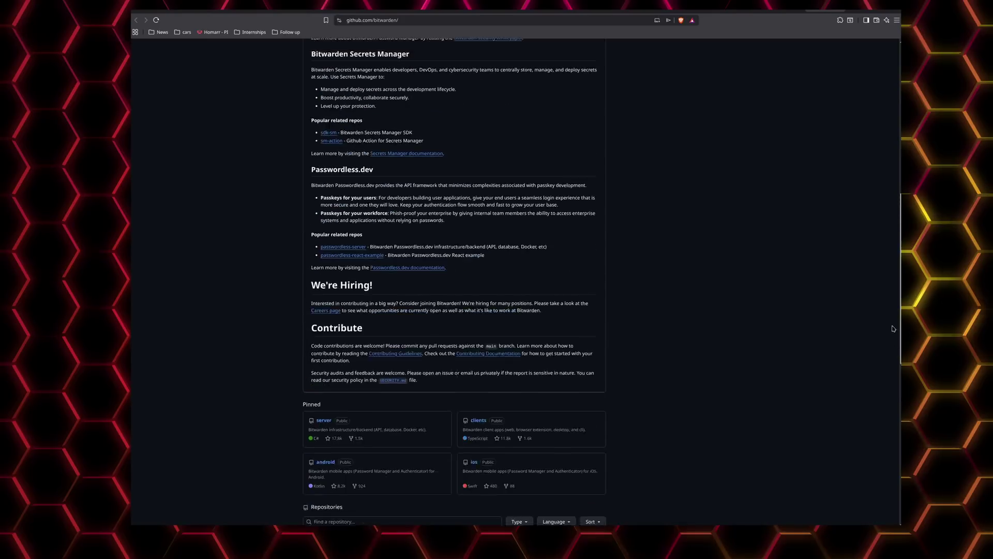
{"action": "scroll", "coordinate": [897, 221], "scroll_direction": "up", "scroll_amount": 2}
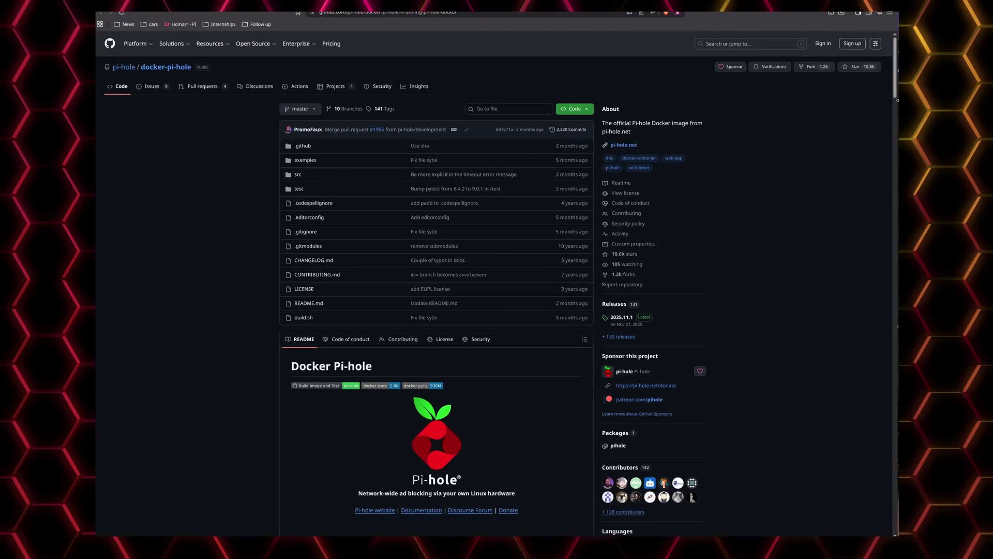
Log in to Pi-hole admin, check the Query Log, and return to the Dashboard statistics
{"action": "left_click_drag", "start_coordinate": [893, 93], "coordinate": [894, 146]}
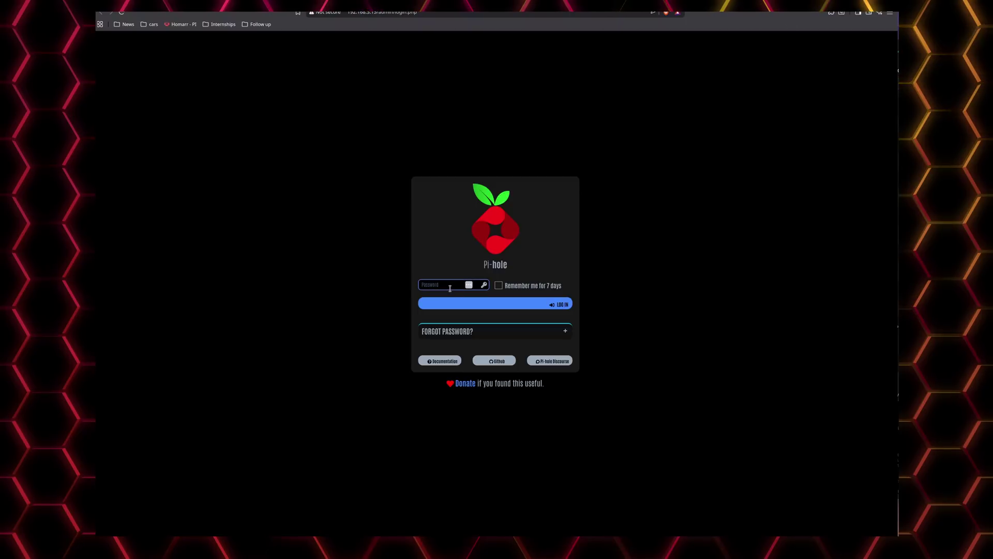
{"action": "key", "text": "Return"}
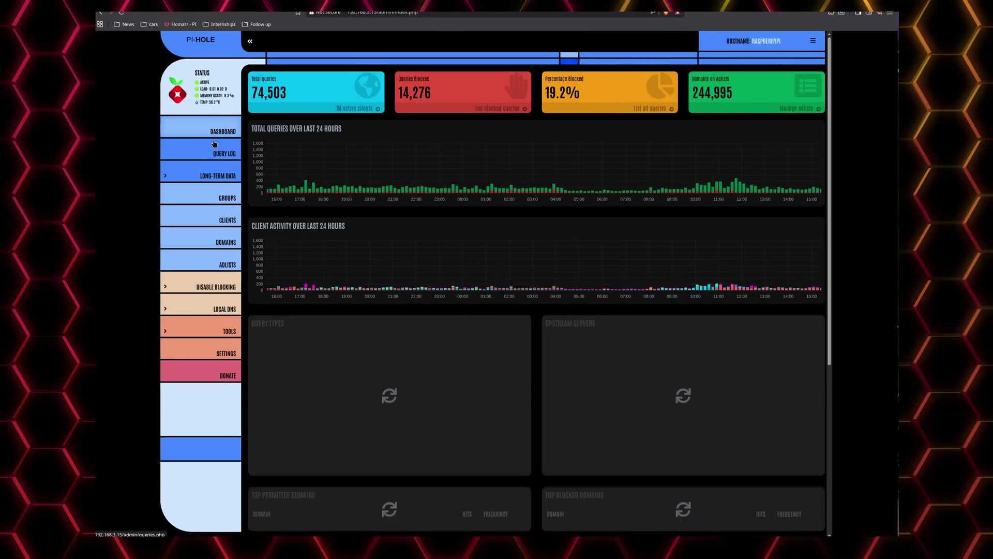
{"action": "left_click", "coordinate": [214, 153]}
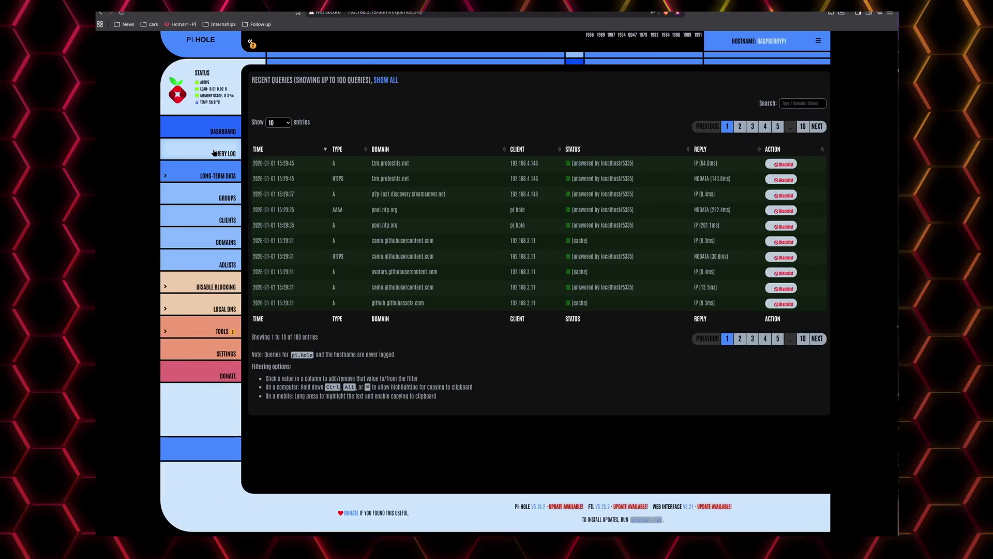
{"action": "left_click", "coordinate": [208, 128]}
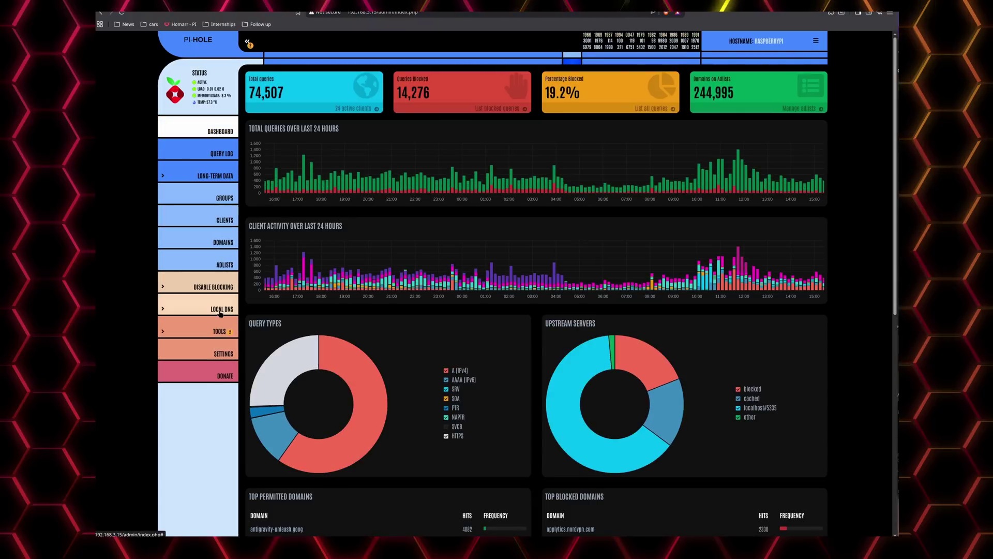
Review Pi-hole's Local DNS records and CNAME records, ending back on DNS Records
{"action": "left_click", "coordinate": [214, 310]}
{"action": "left_click", "coordinate": [213, 328]}
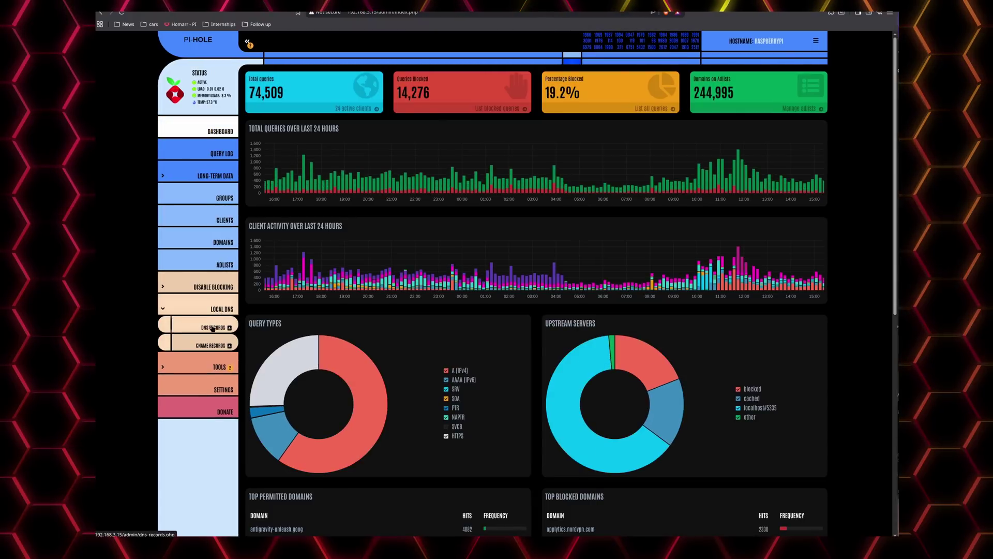
{"action": "left_click", "coordinate": [214, 347]}
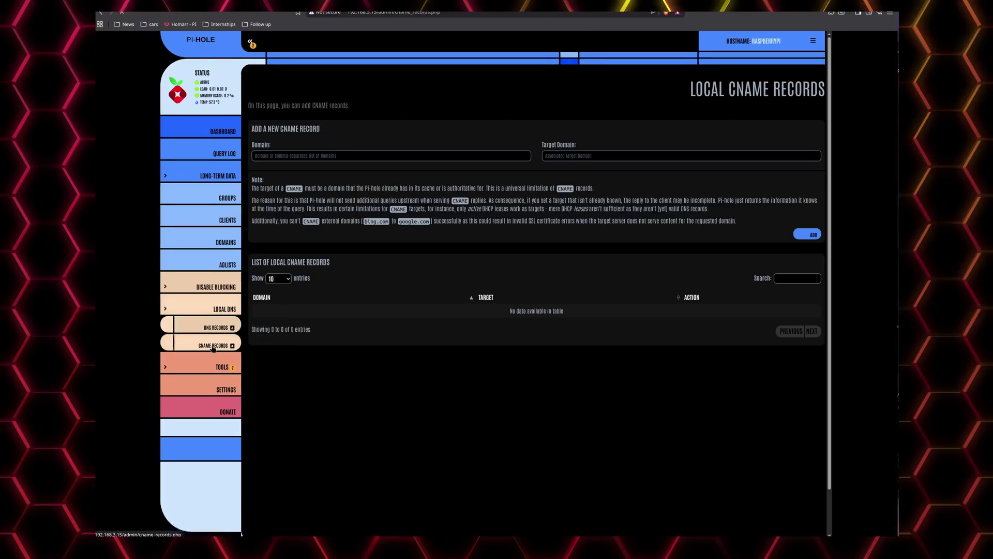
{"action": "left_click", "coordinate": [218, 332]}
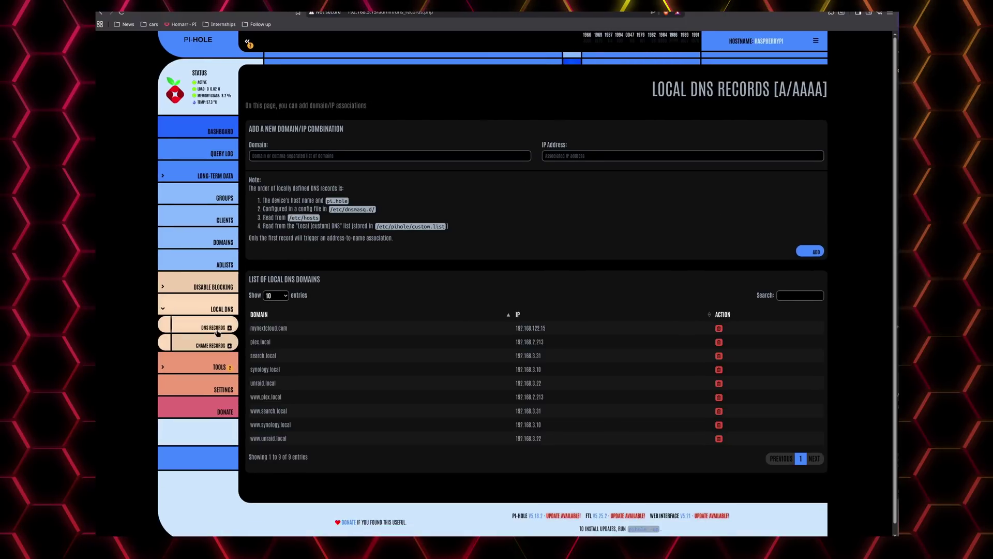
Open the Adlists page and scroll through the 11 subscribed adlists
{"action": "left_click", "coordinate": [225, 264]}
{"action": "scroll", "coordinate": [271, 320], "scroll_direction": "down", "scroll_amount": 1}
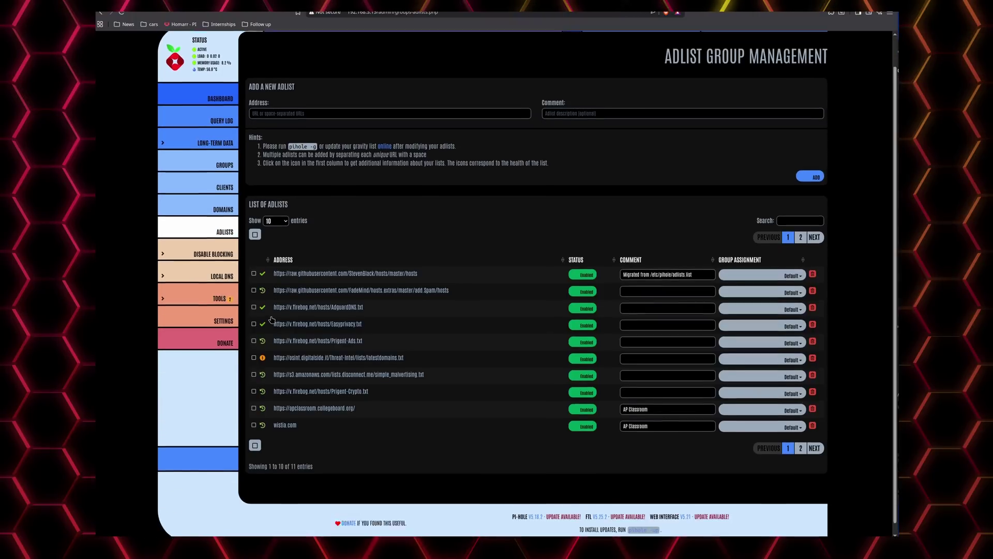
{"action": "scroll", "coordinate": [271, 319], "scroll_direction": "up", "scroll_amount": 1}
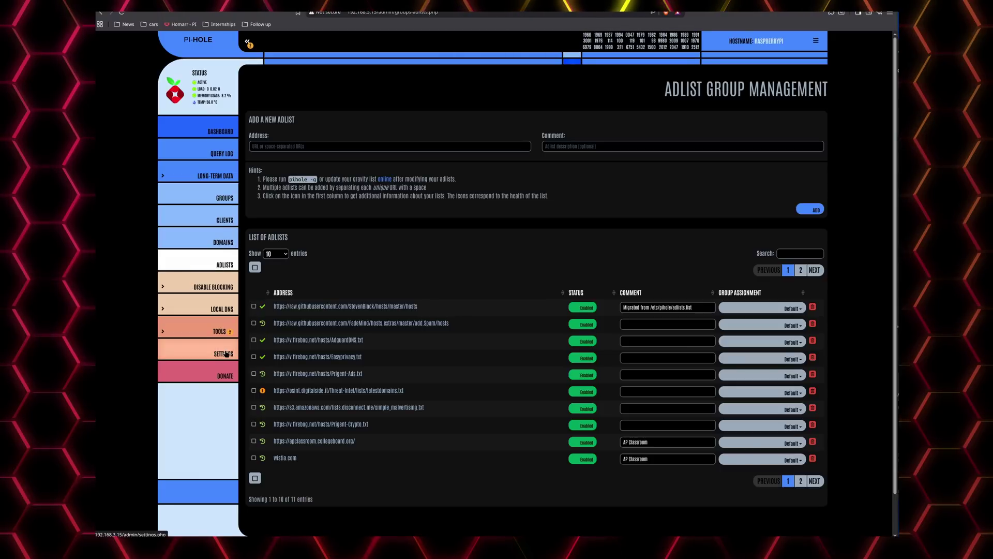
Apply the Star Trek Picard LCARS web interface theme in Pi-hole settings, then go to Clients
{"action": "left_click", "coordinate": [226, 354]}
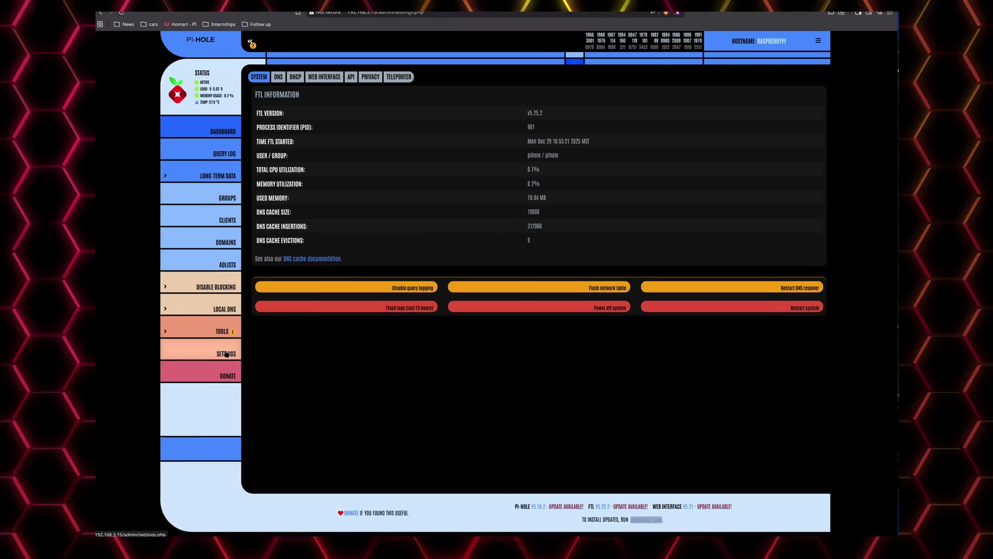
{"action": "left_click", "coordinate": [310, 78]}
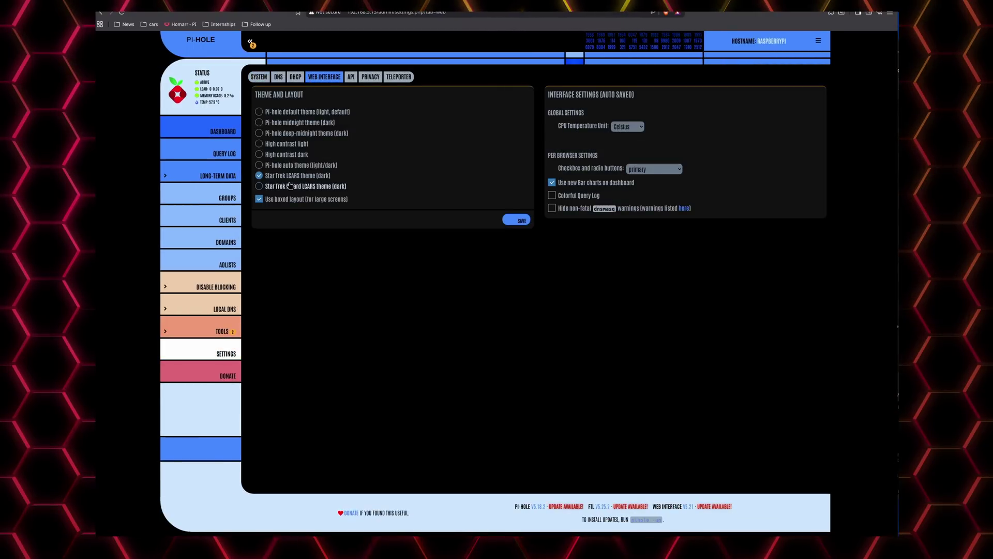
{"action": "left_click", "coordinate": [521, 221]}
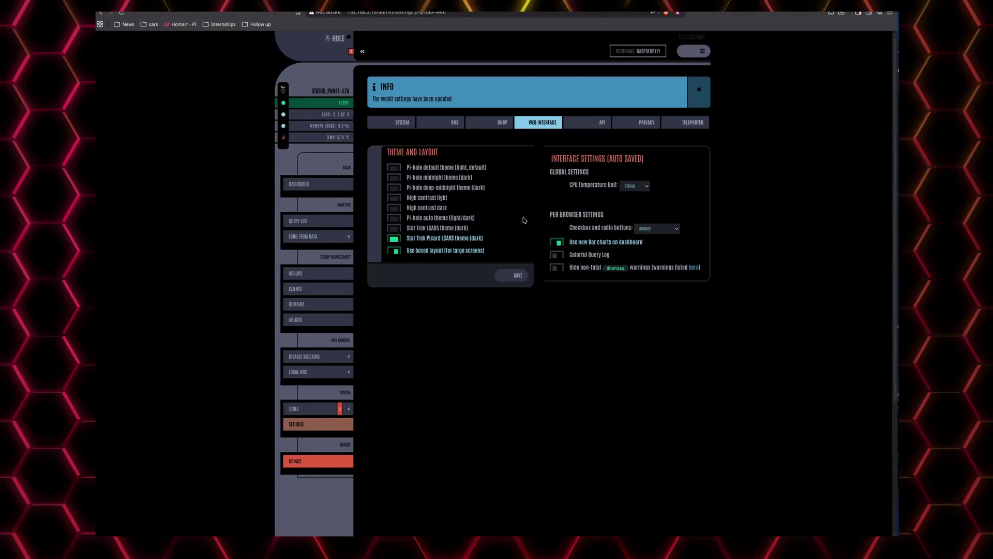
{"action": "left_click", "coordinate": [506, 270]}
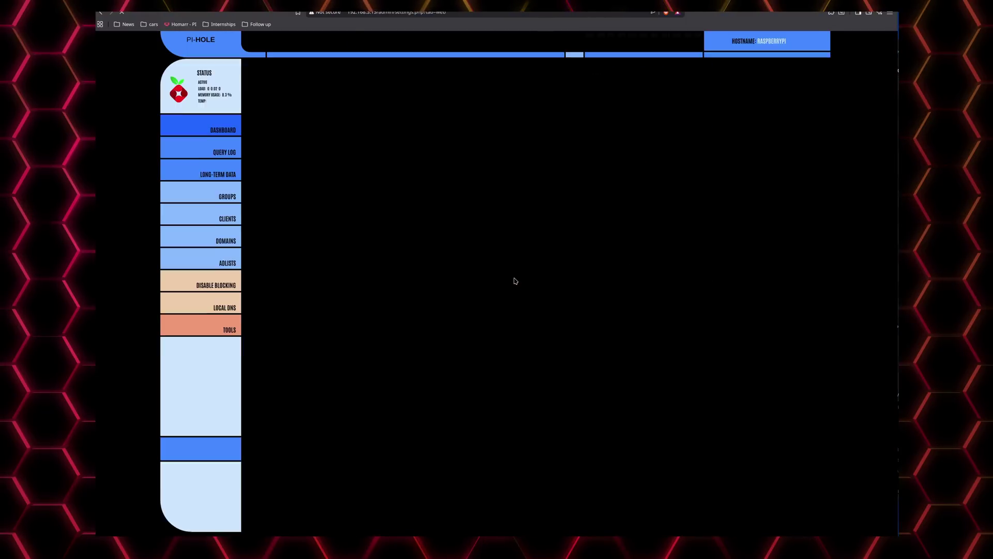
Browse Pi-hole's Clients, Domains and Adlists group management pages
{"action": "left_click", "coordinate": [223, 221]}
{"action": "left_click", "coordinate": [219, 240]}
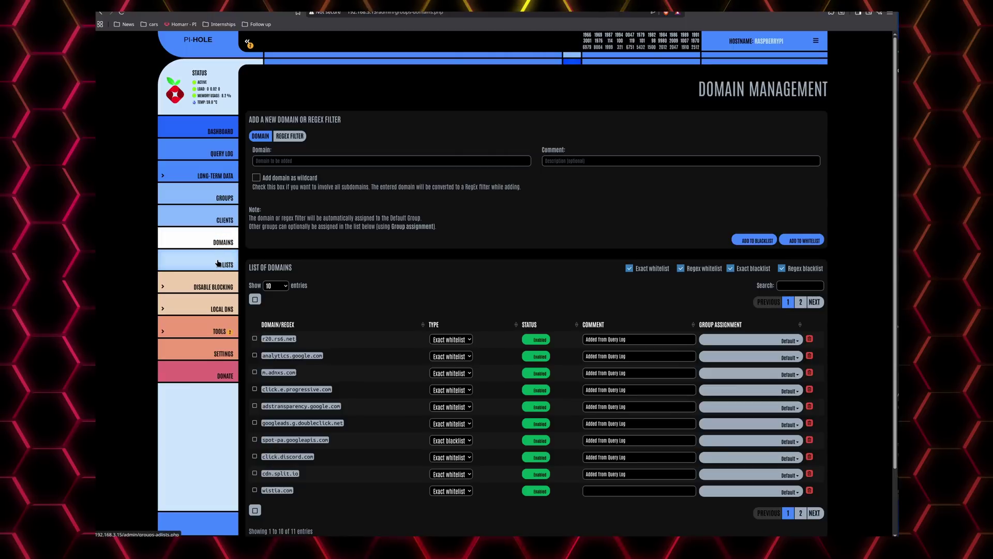
{"action": "left_click", "coordinate": [217, 264]}
View the Long-Term Data graphics, then return to the dashboard showing 74,559 queries
{"action": "left_click", "coordinate": [218, 180]}
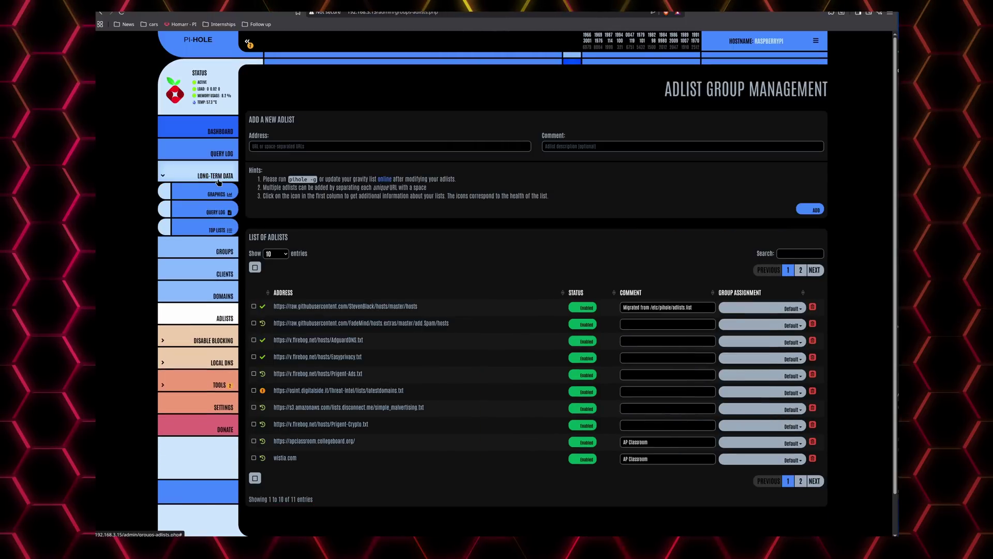
{"action": "left_click", "coordinate": [215, 193]}
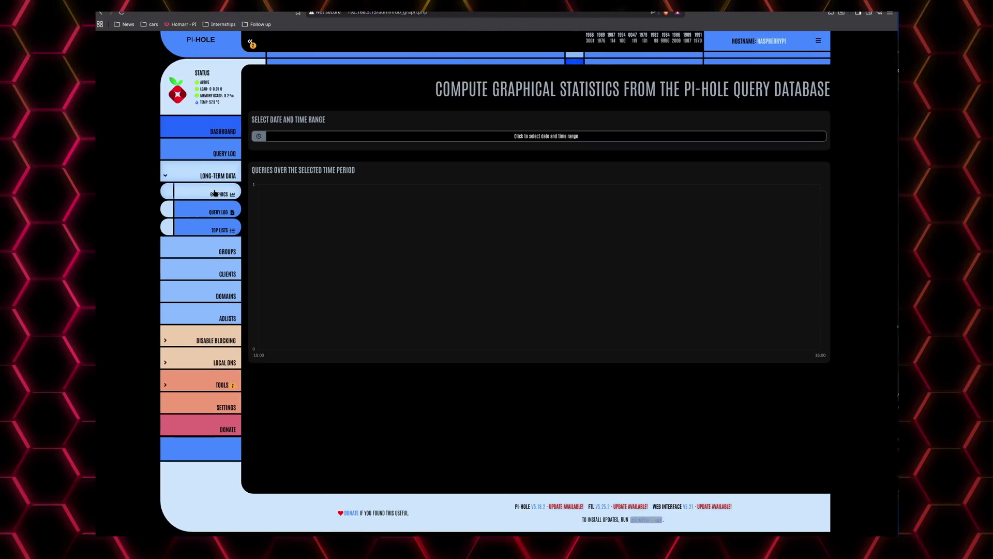
{"action": "left_click", "coordinate": [220, 131]}
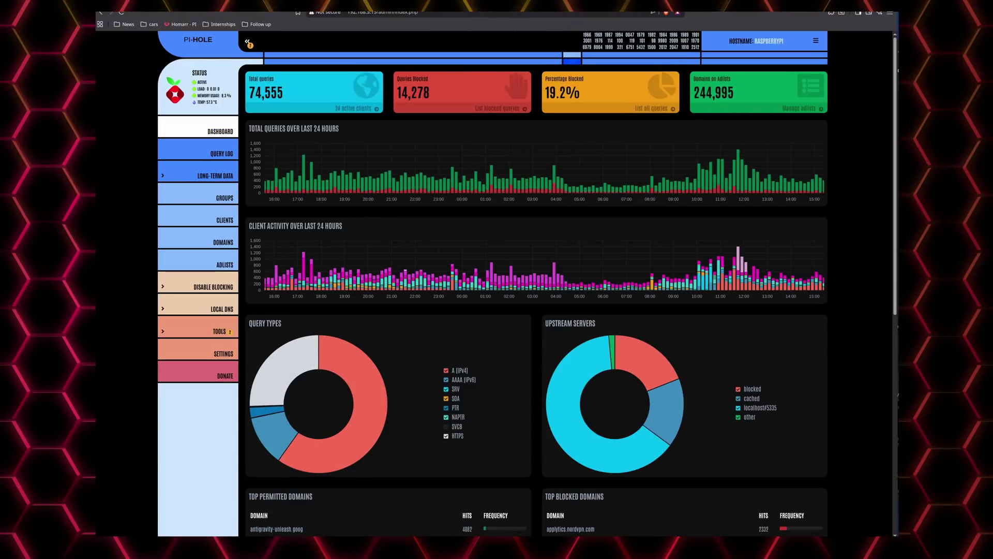
{"action": "left_click_drag", "start_coordinate": [897, 76], "coordinate": [853, 61]}
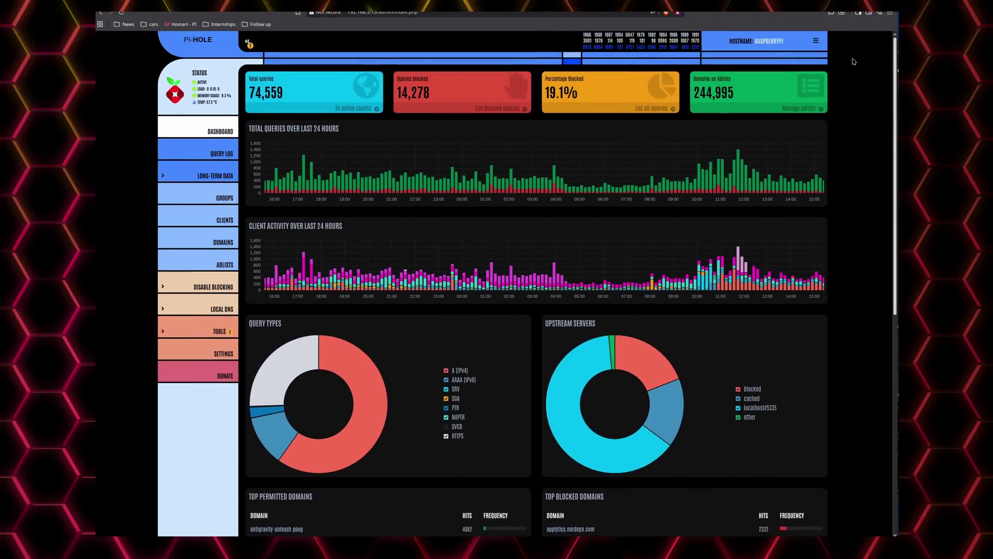
{"action": "left_click", "coordinate": [166, 333]}
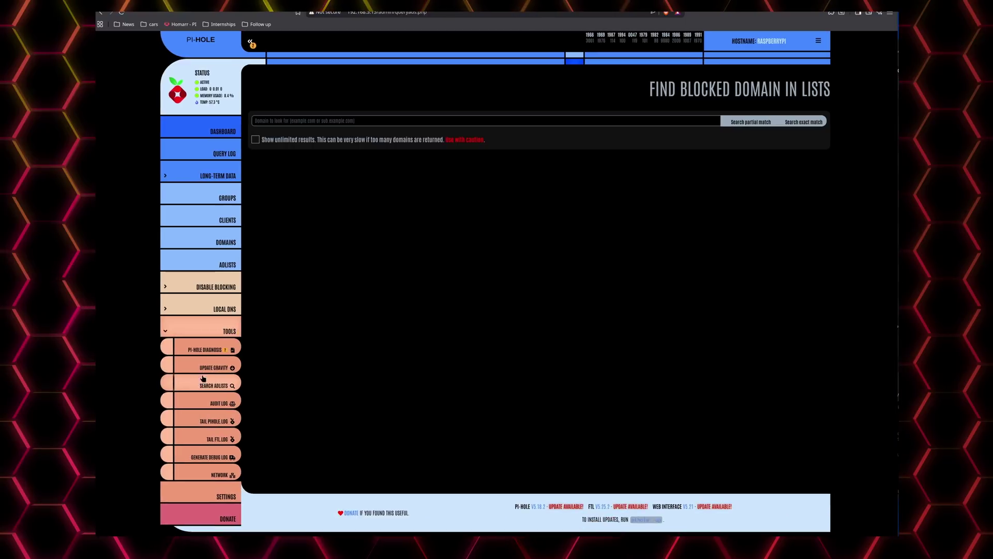
{"action": "left_click", "coordinate": [203, 368]}
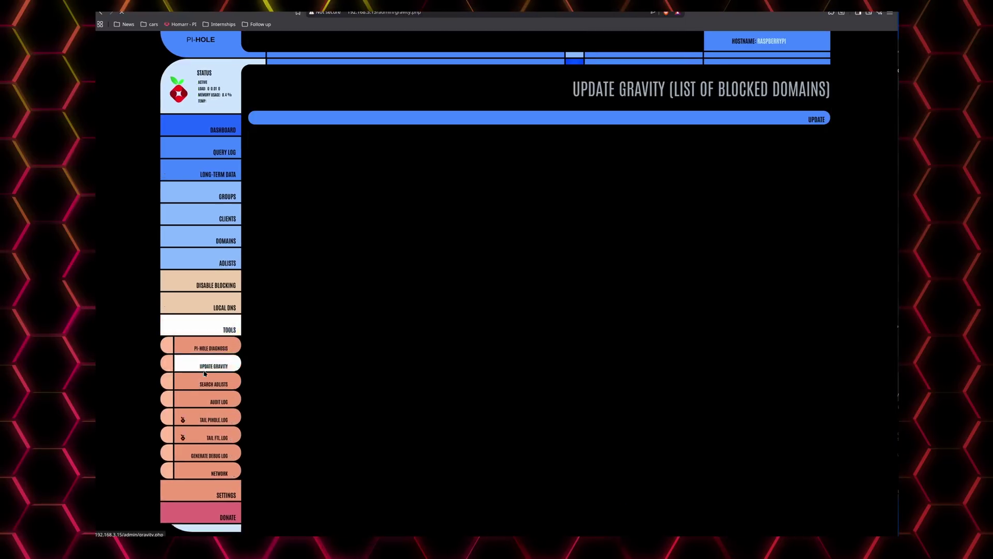
{"action": "left_click", "coordinate": [212, 425]}
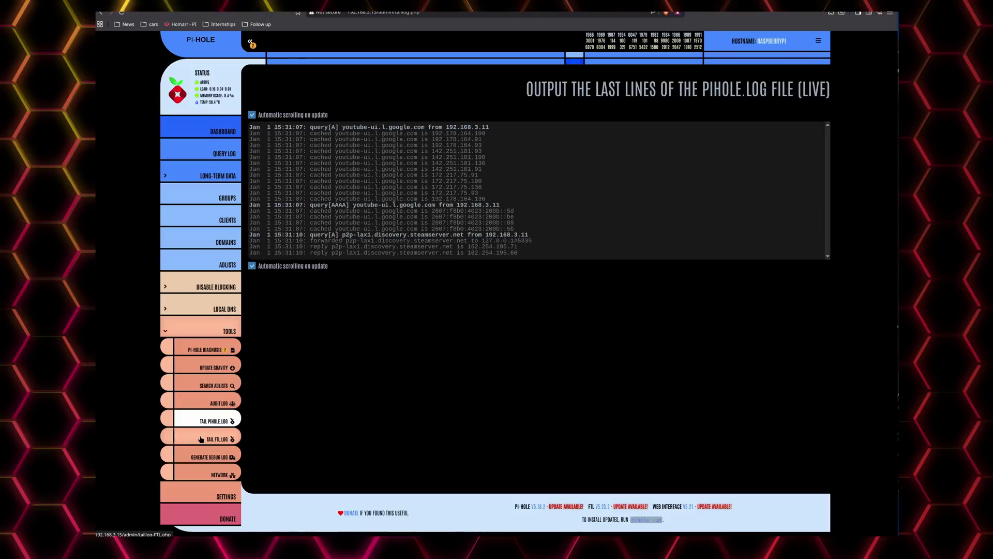
{"action": "left_click", "coordinate": [201, 439]}
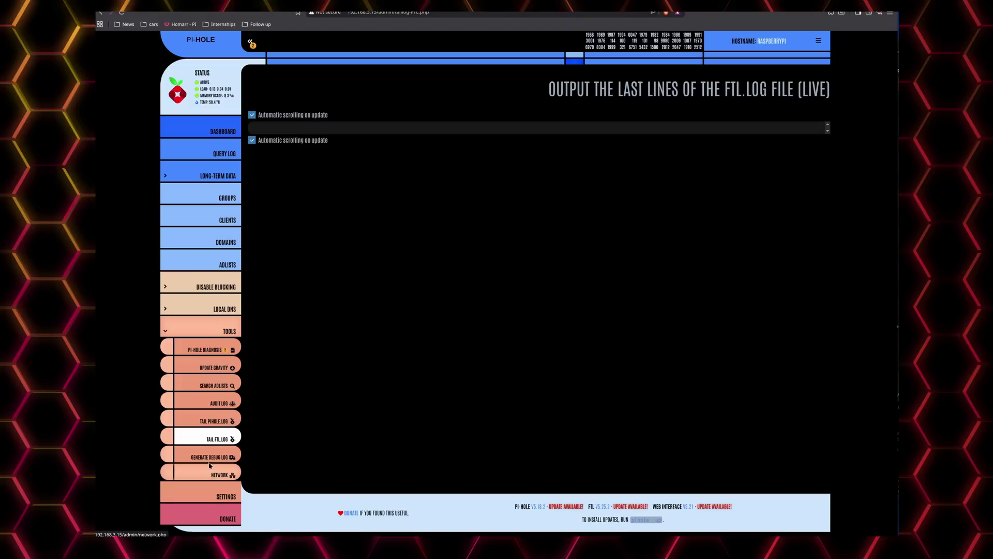
{"action": "left_click", "coordinate": [206, 134]}
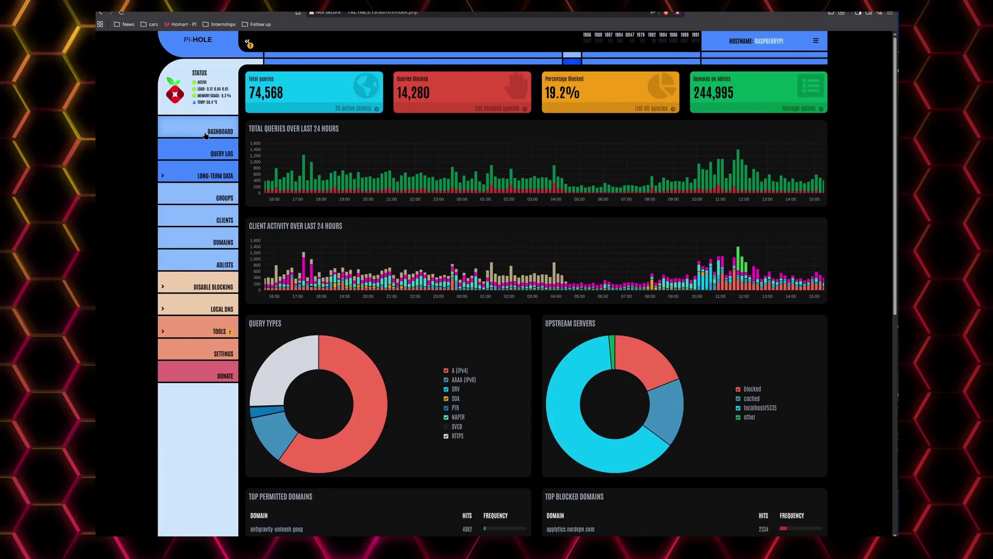